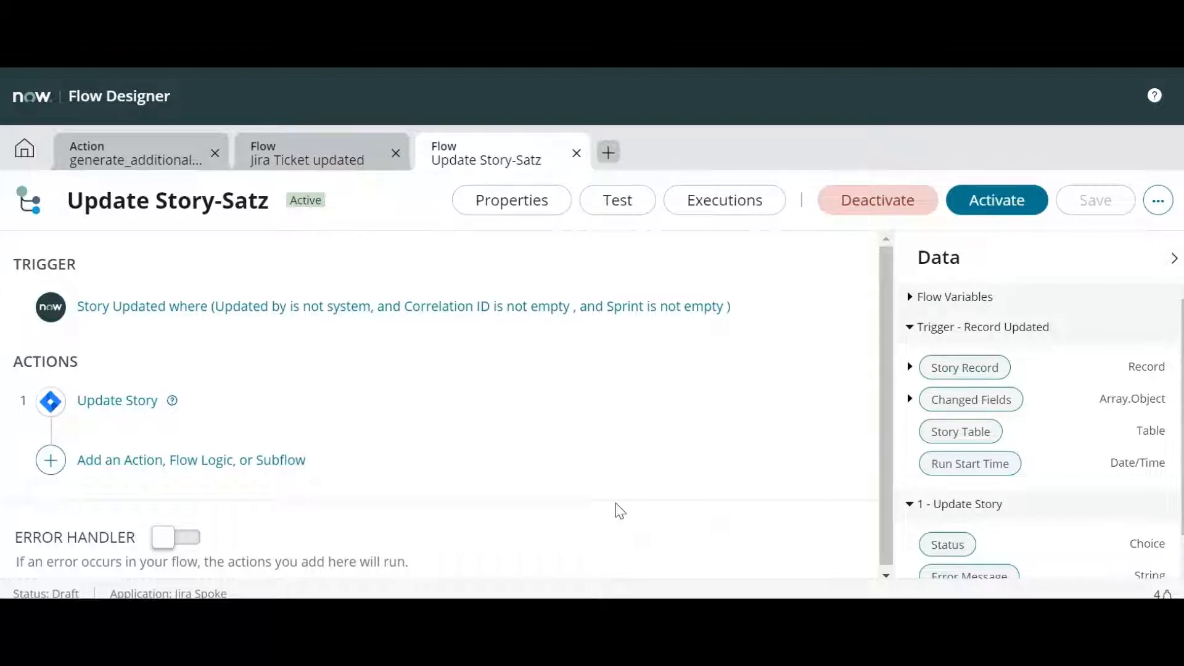
Step: Examine the Jira spoke's issue management actions available for a second action in the flow
scroll(602, 347, "down", 1)
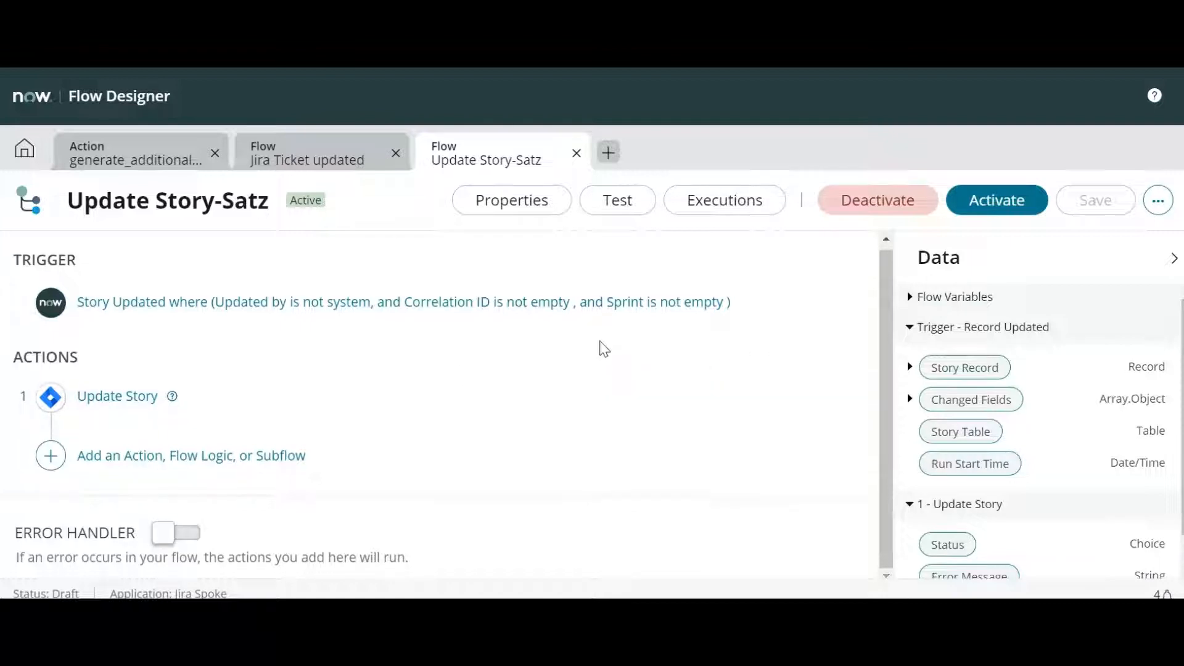
left_click(51, 456)
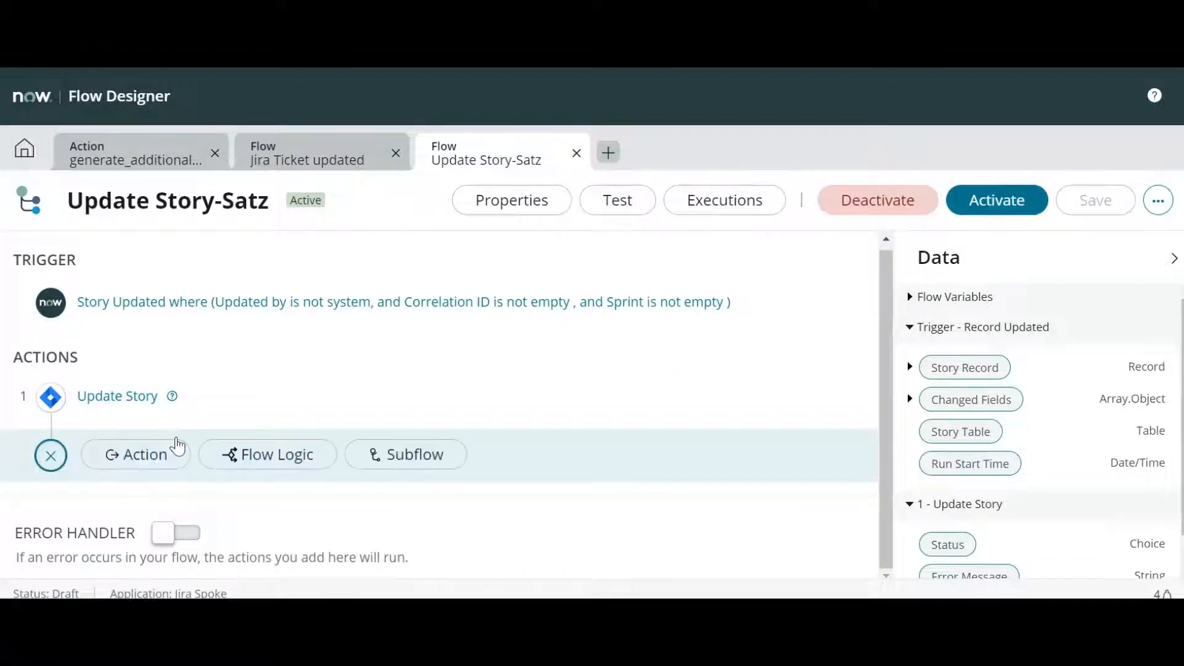
left_click(177, 445)
scroll(173, 457, "down", 6)
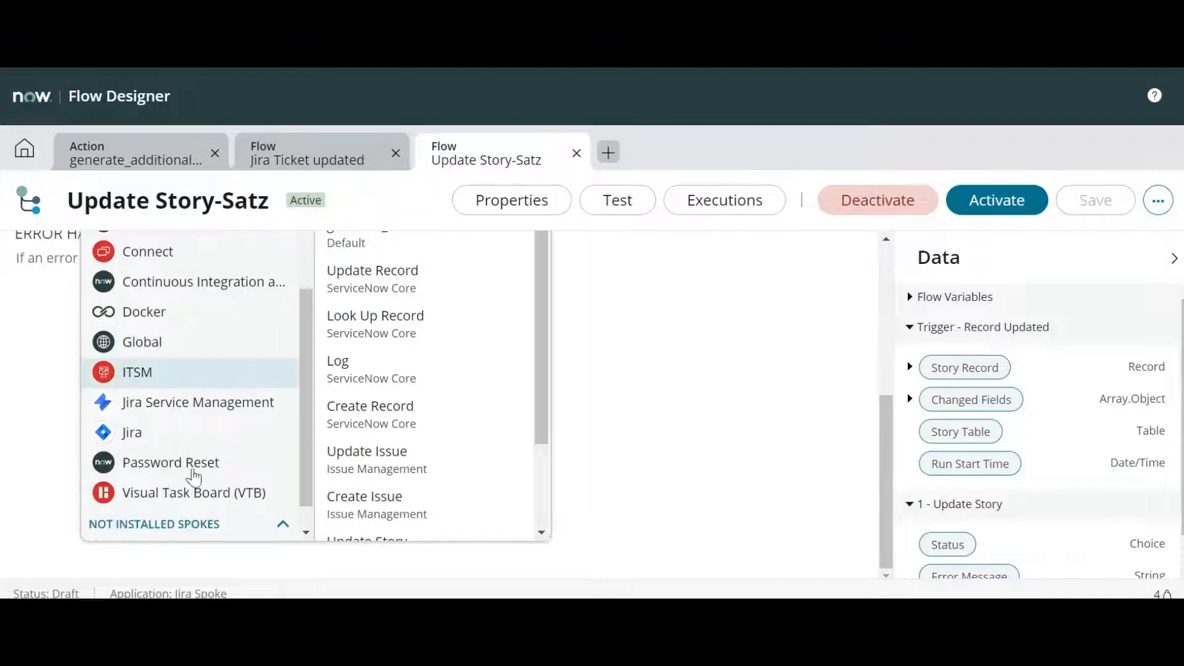
left_click(197, 438)
scroll(451, 442, "up", 5)
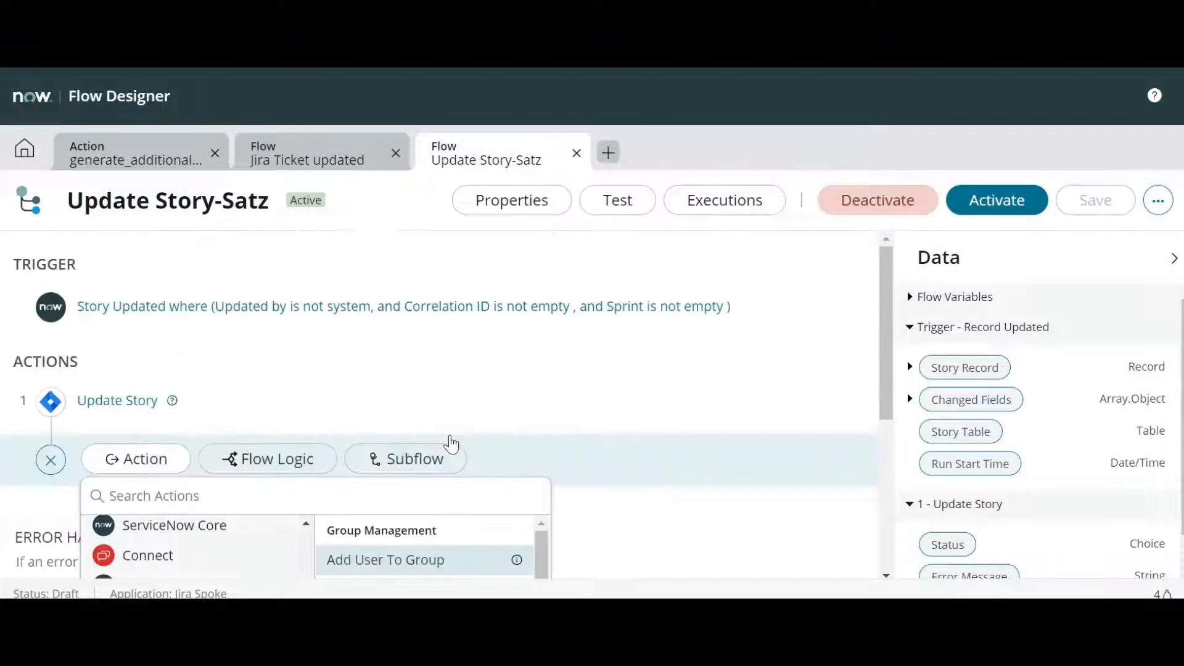
scroll(783, 357, "down", 5)
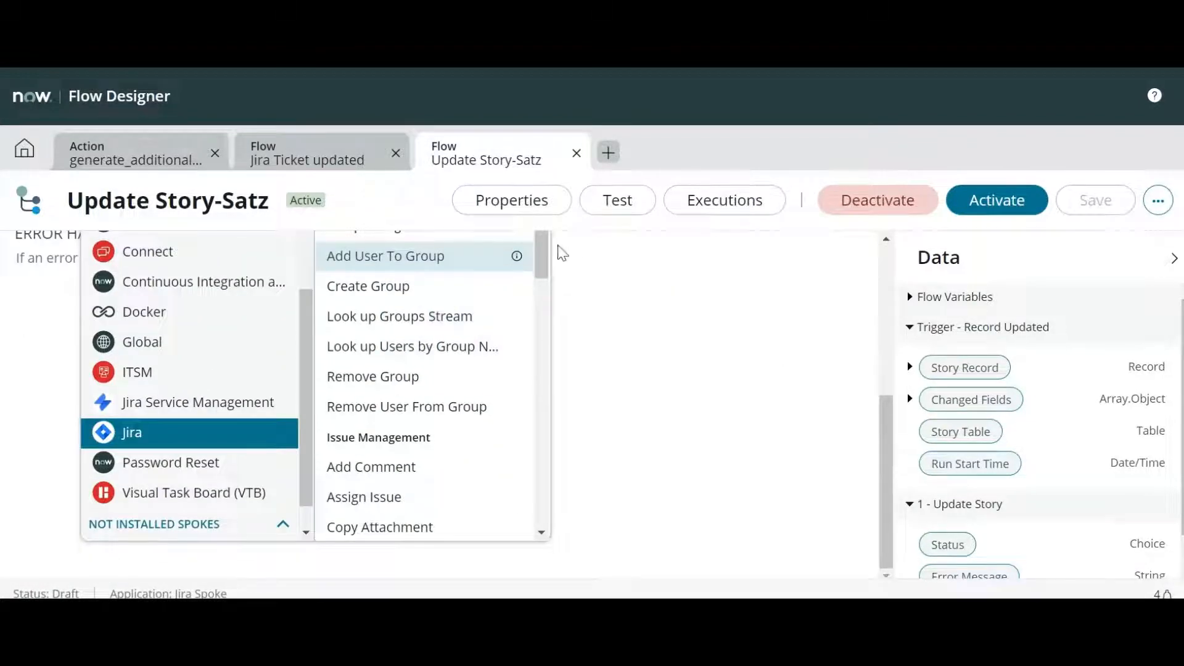
left_click_drag(544, 265, 523, 239)
scroll(456, 476, "down", 7)
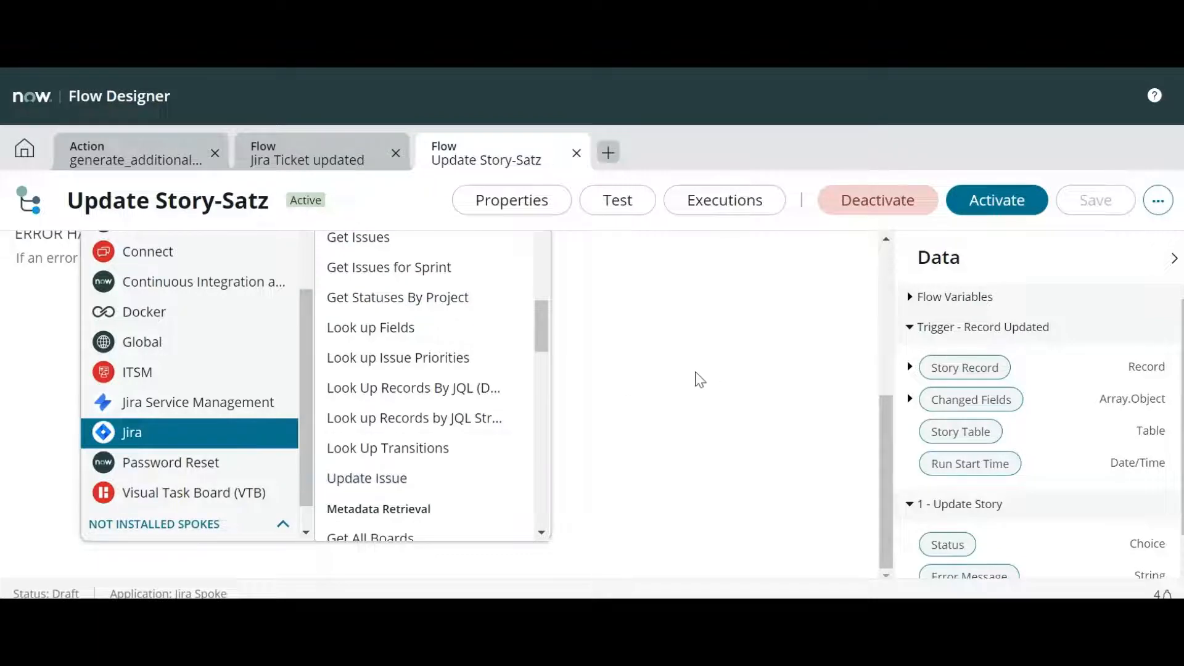
scroll(667, 397, "up", 5)
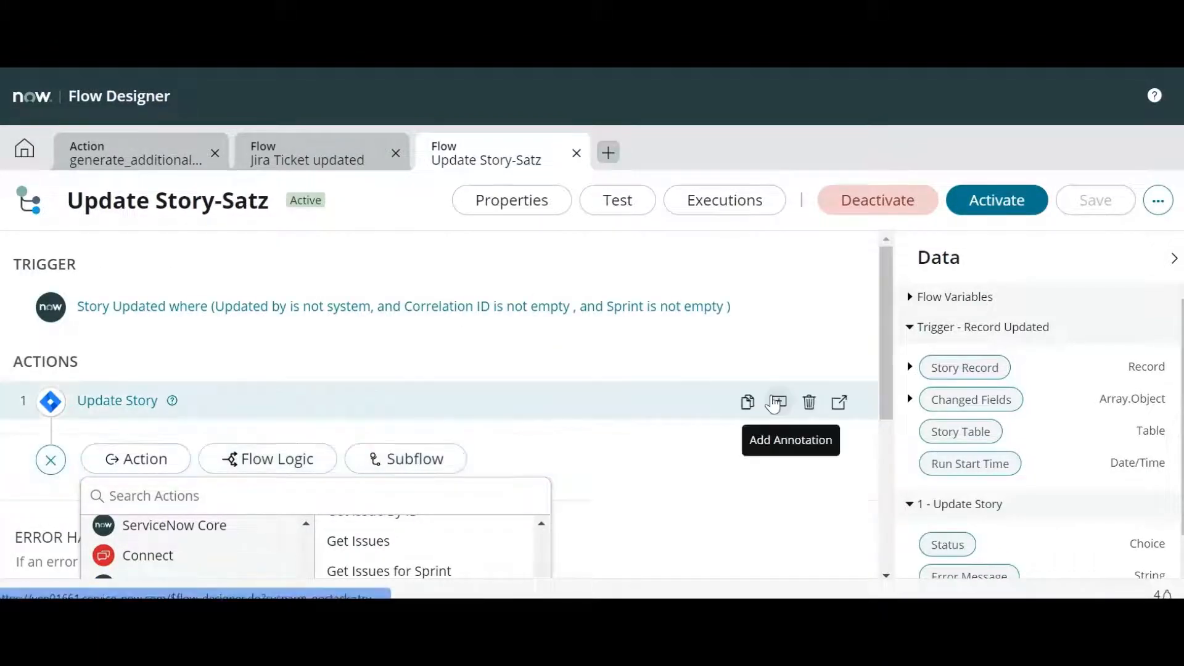
left_click(776, 404)
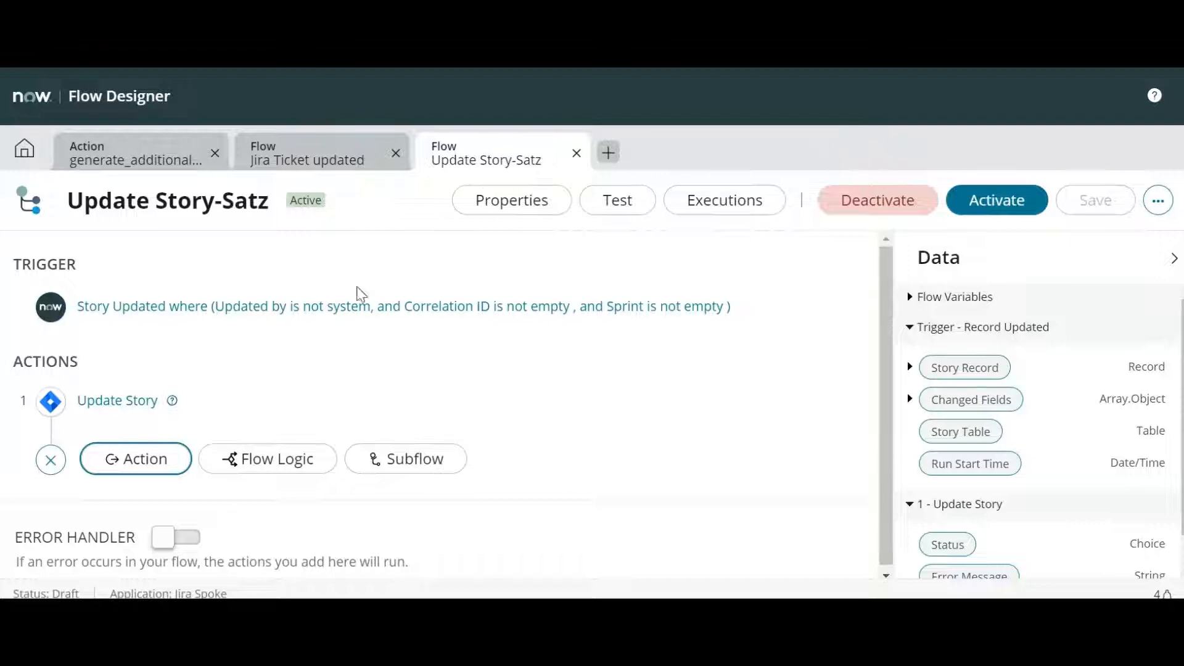
scroll(534, 322, "down", 1)
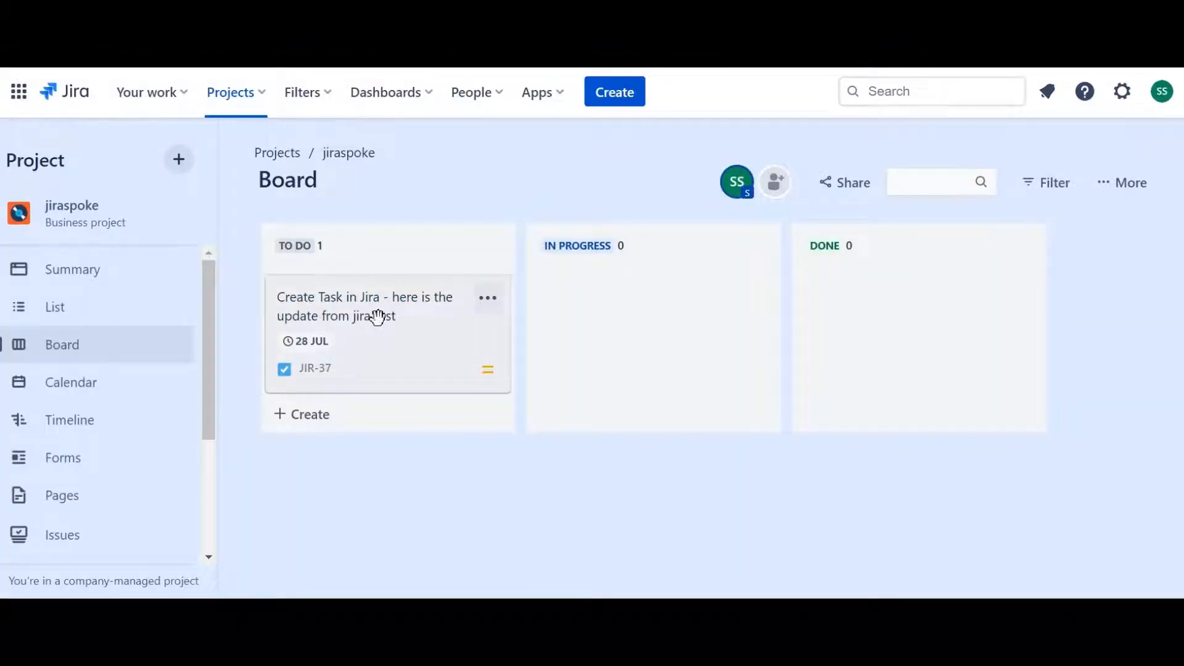
Step: In Jira, open the JIR-37 task on the board, clear its TestCustom field and close the issue
left_click(401, 313)
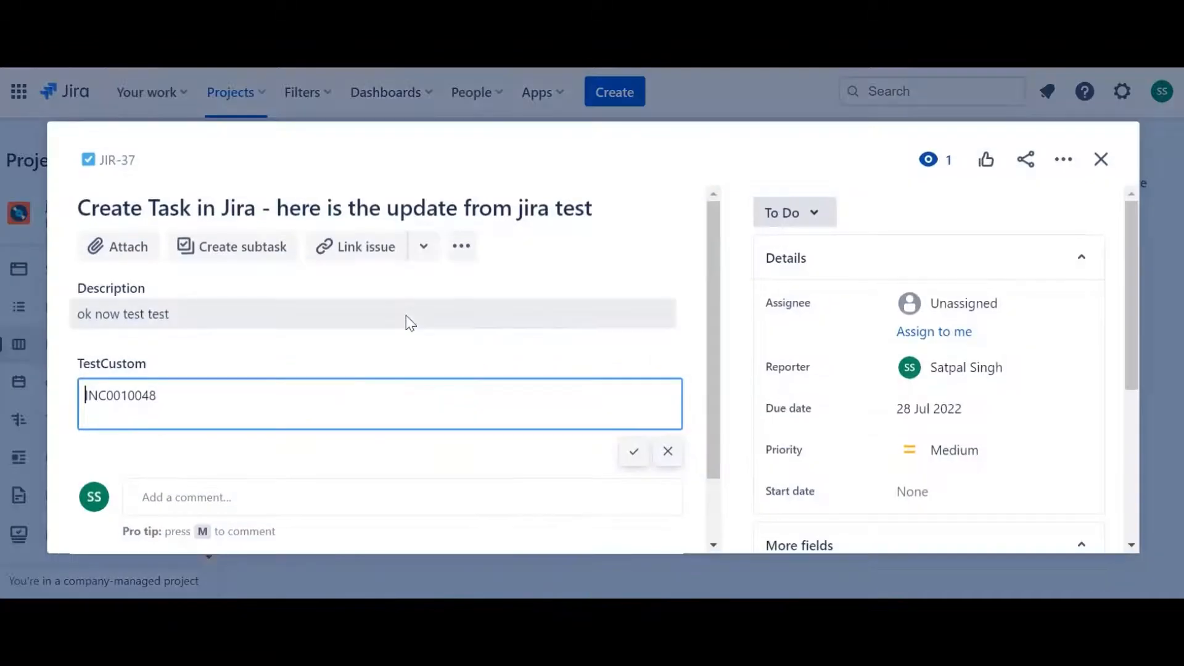
scroll(182, 337, "down", 1)
scroll(204, 315, "up", 1)
double_click(254, 396)
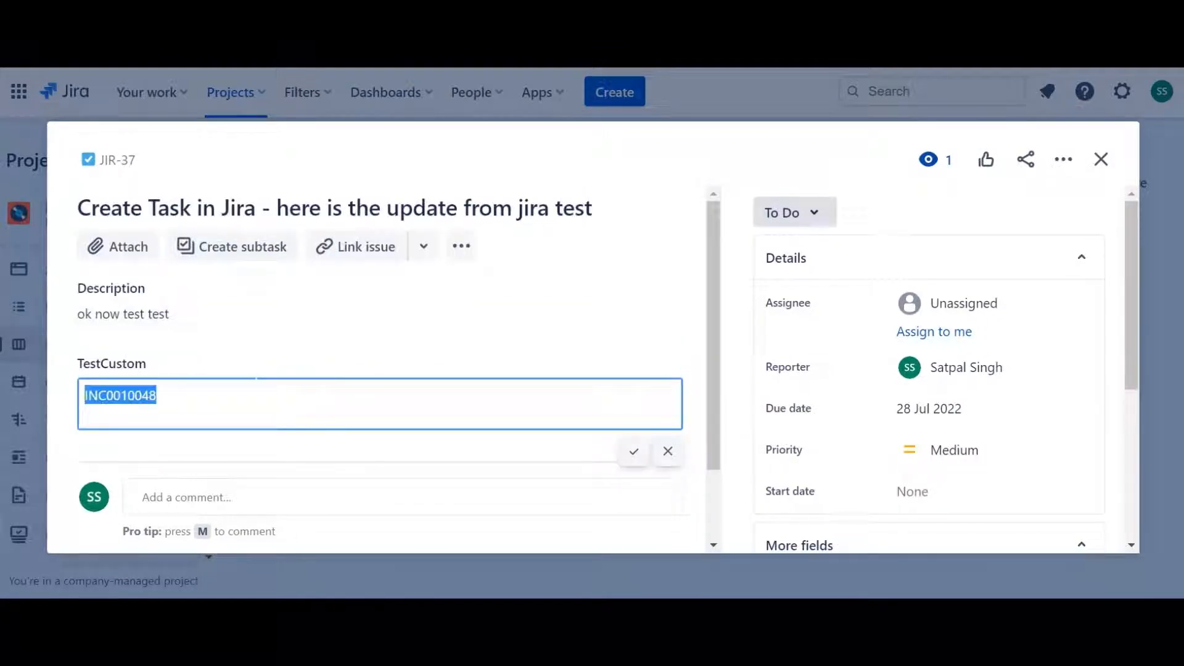
key("BackSpace")
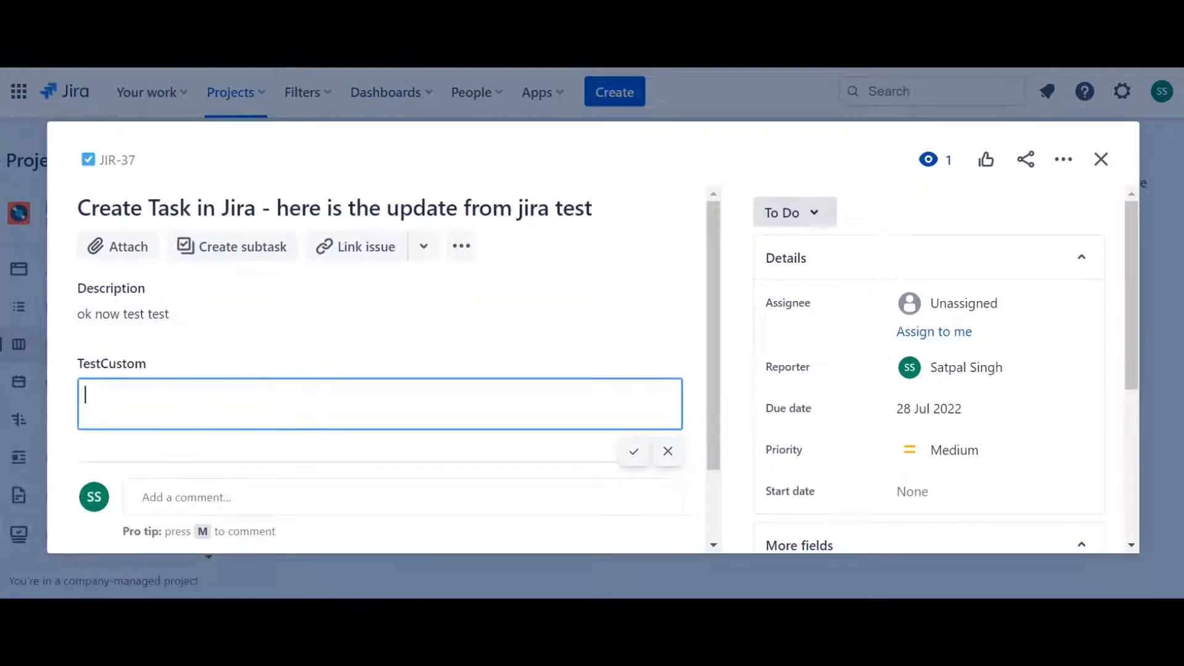
left_click(732, 105)
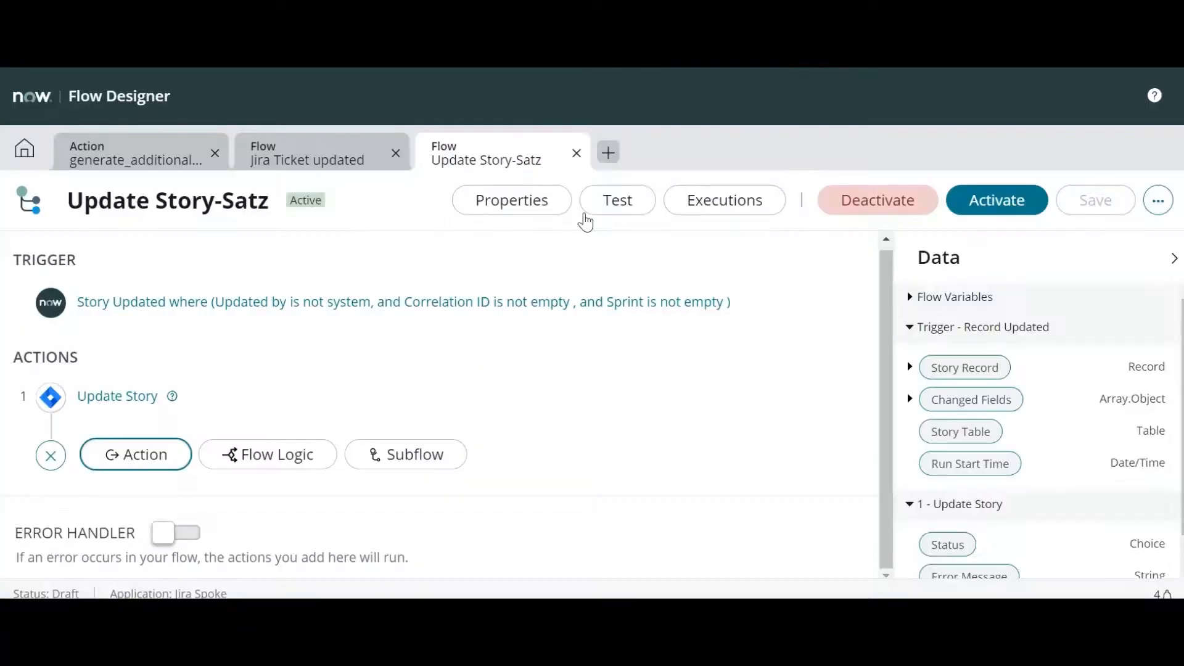
Step: In Flow Designer, try to create a new flow named Update Issue - Satz in the Jira Spoke application
left_click(608, 152)
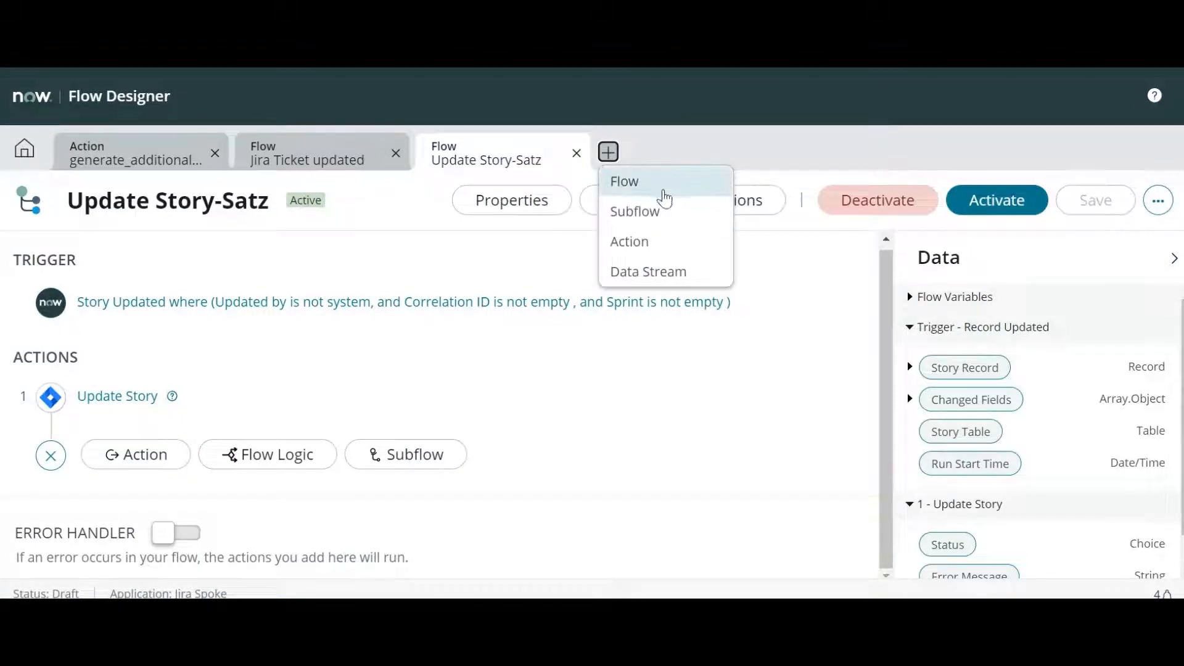
left_click(654, 188)
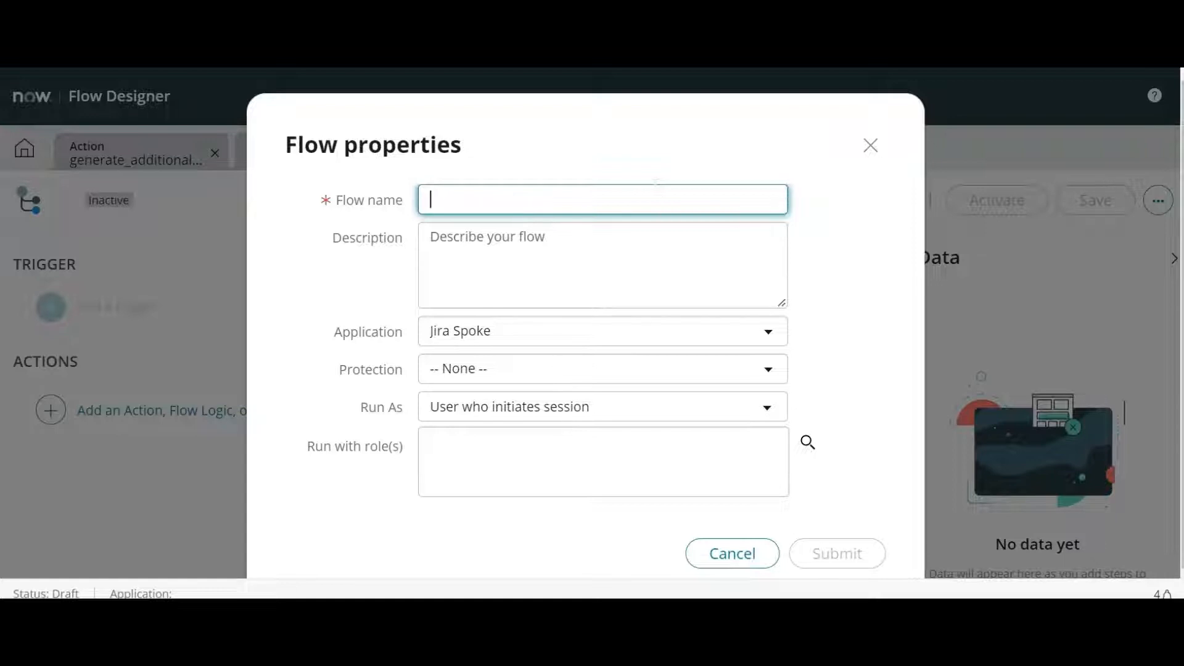
type("Update Issue ")
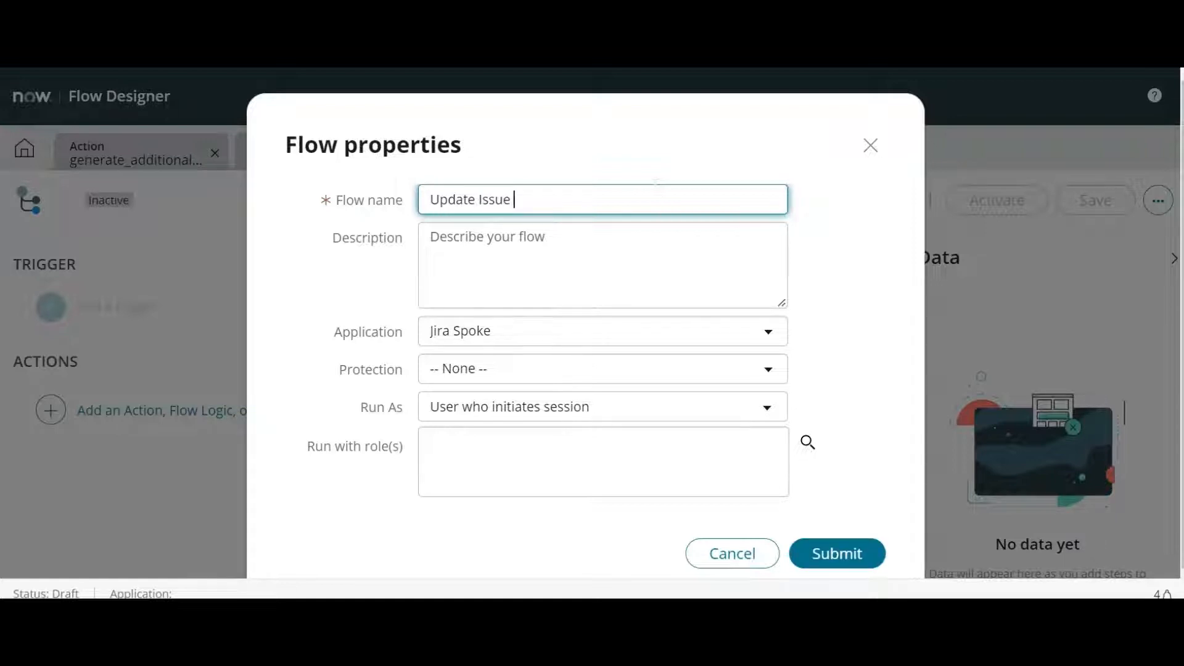
type("- Satp")
left_click(859, 549)
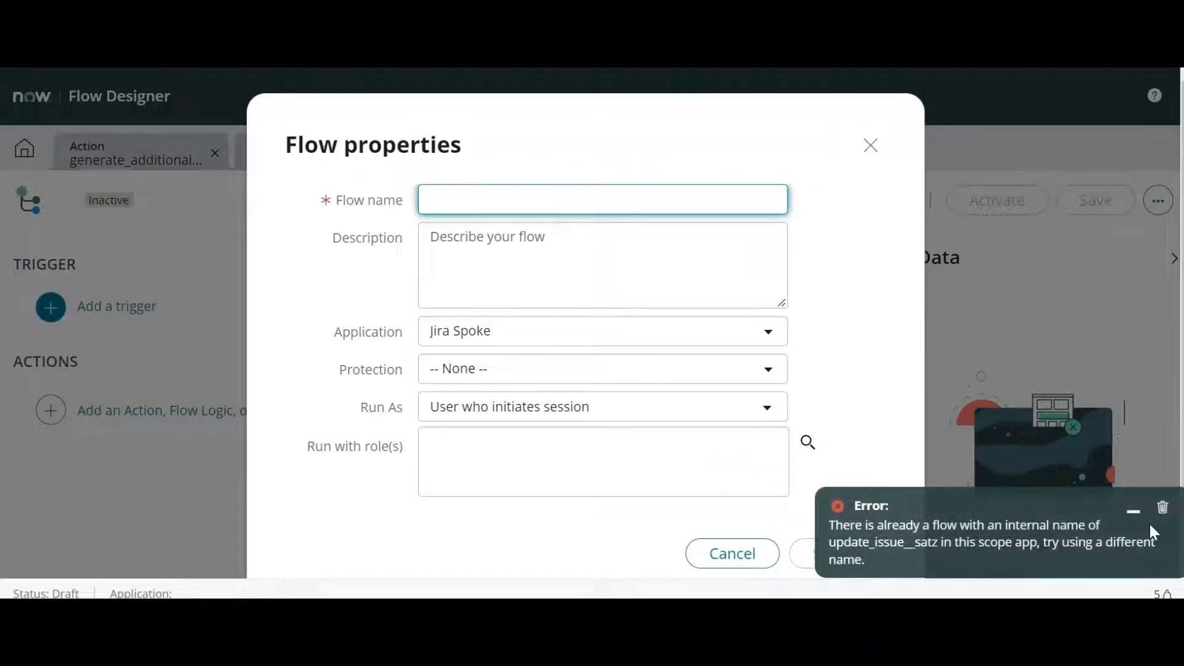
left_click(1163, 510)
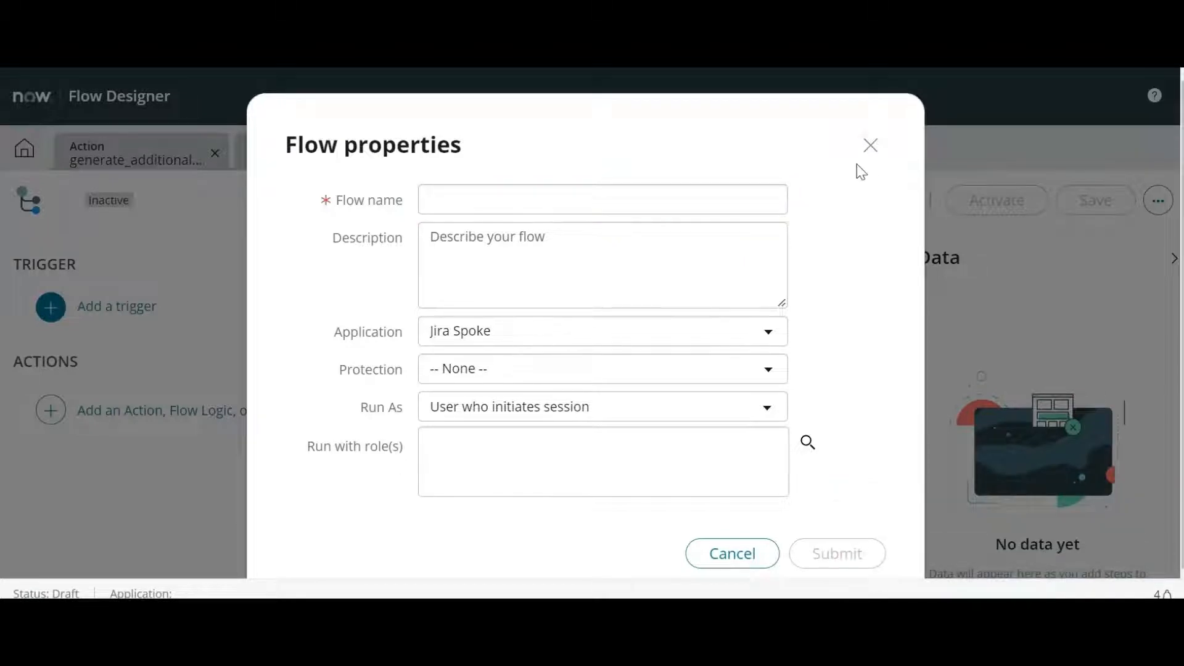
left_click(870, 147)
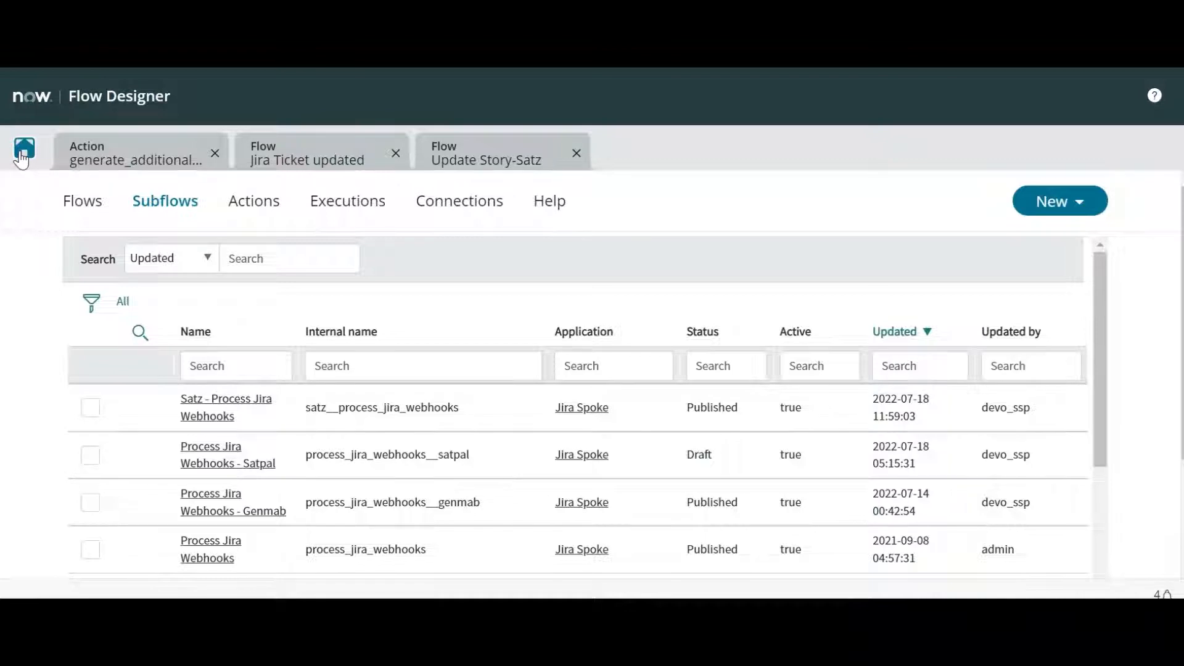
Step: Open the existing Update Issue - Satz flow and add a record Updated trigger on the Incident table
left_click(90, 205)
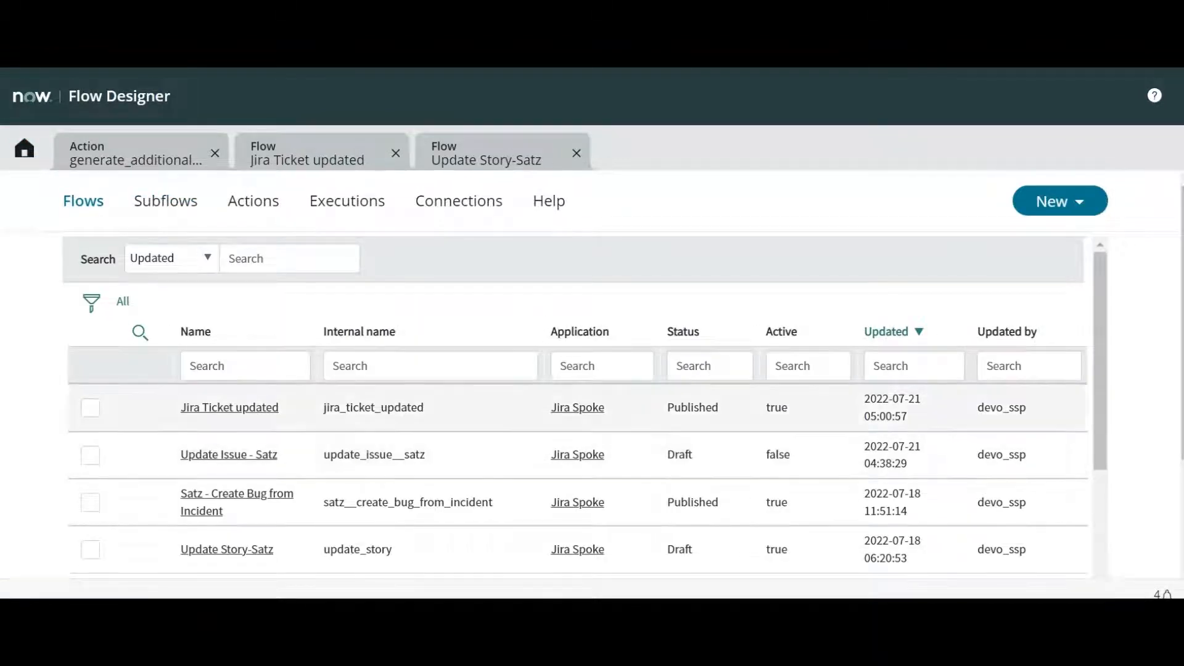
left_click(230, 454)
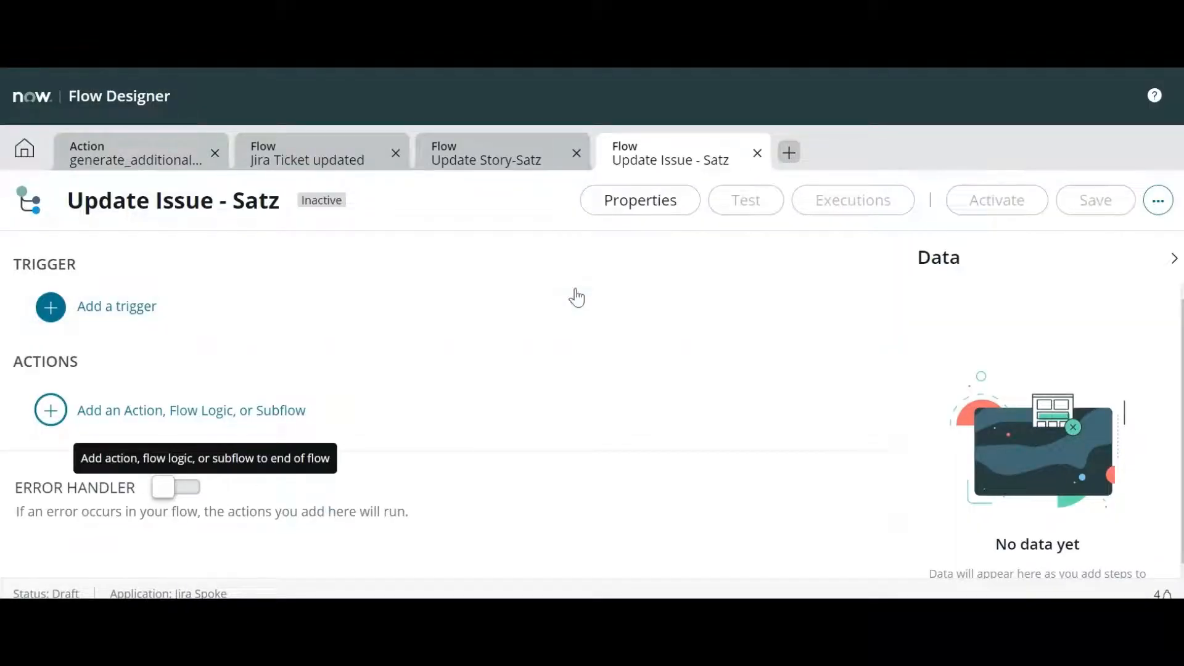
left_click(239, 306)
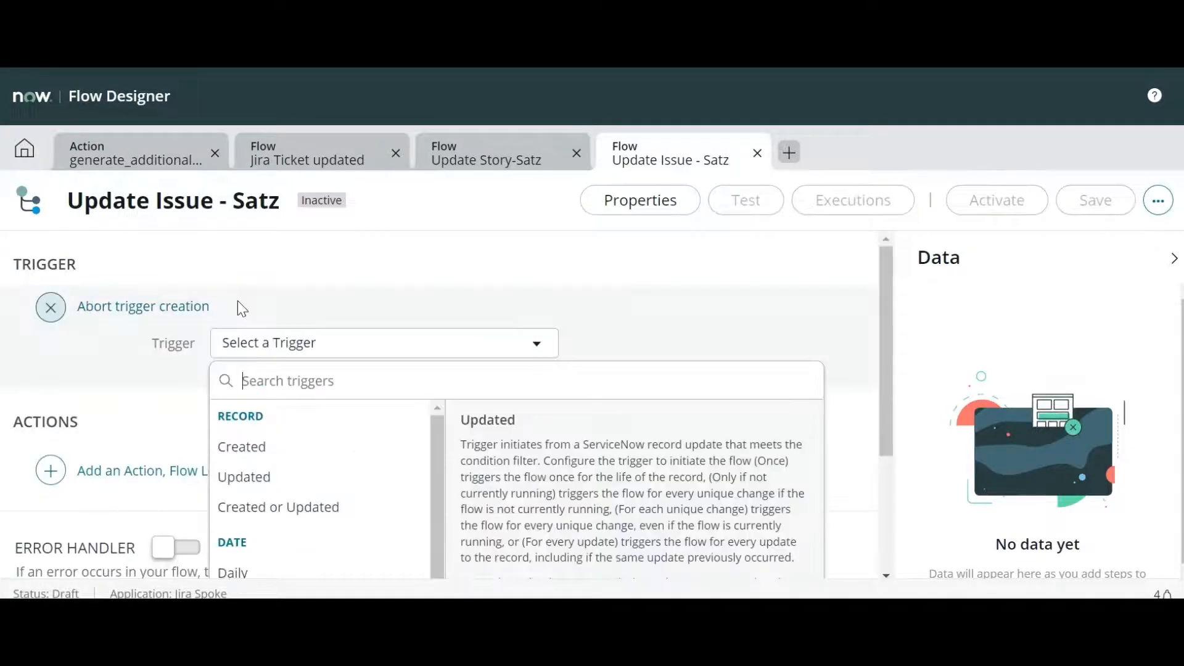
left_click(373, 480)
left_click(483, 392)
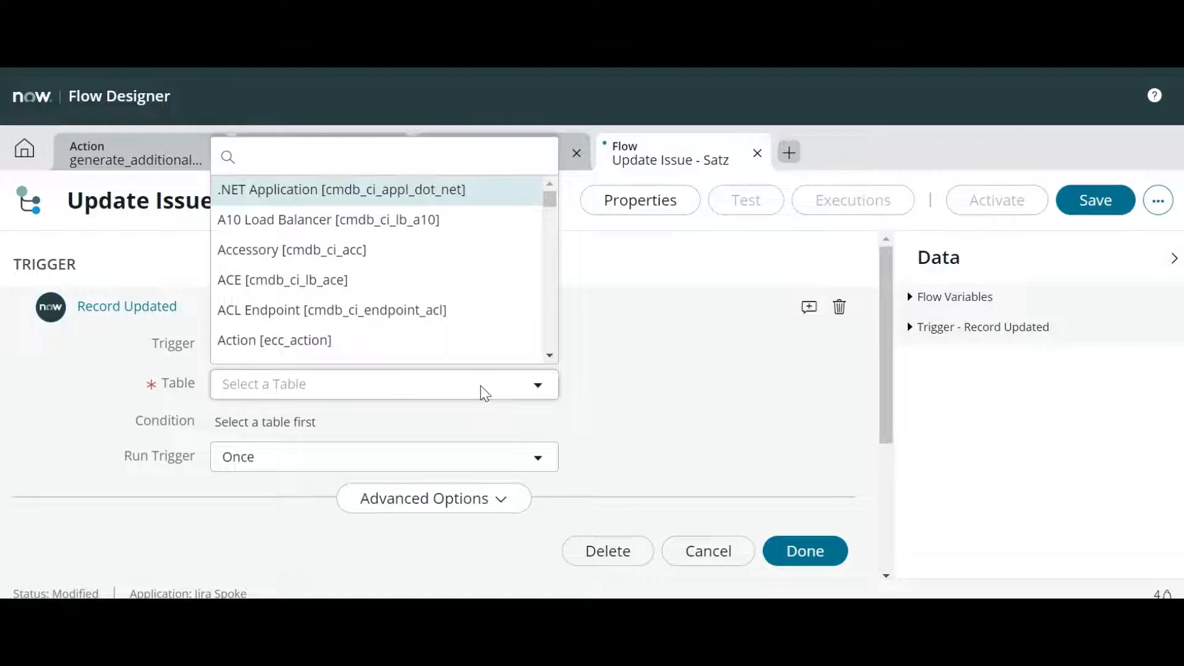
type("inci")
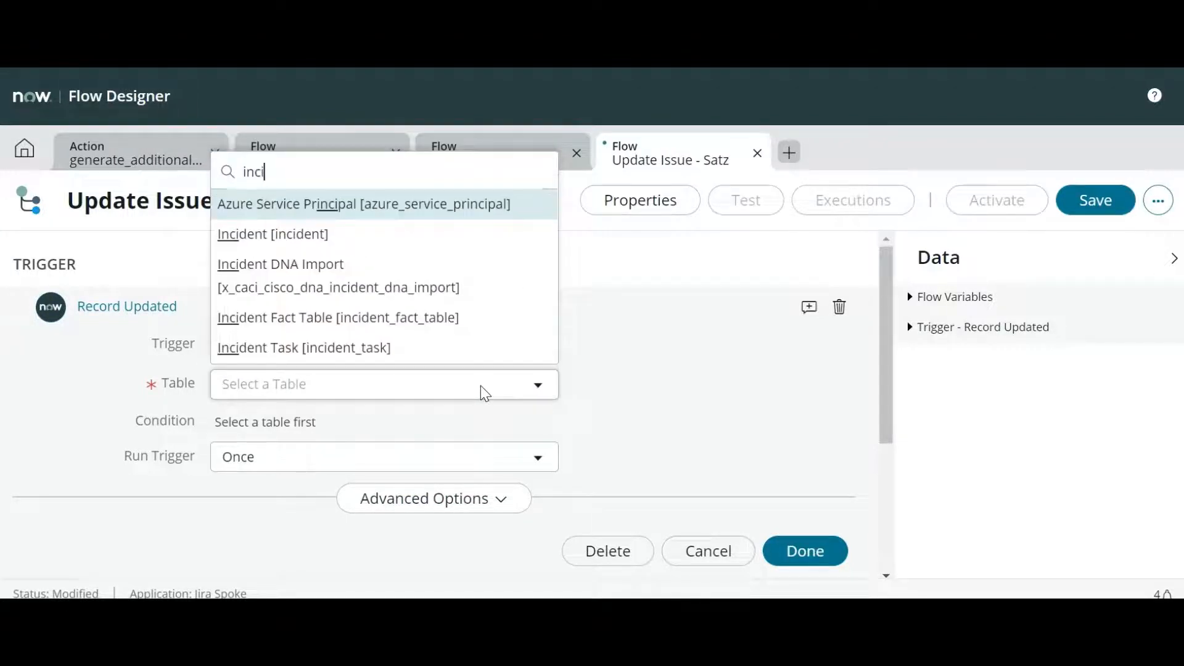
key("Down")
key("Return")
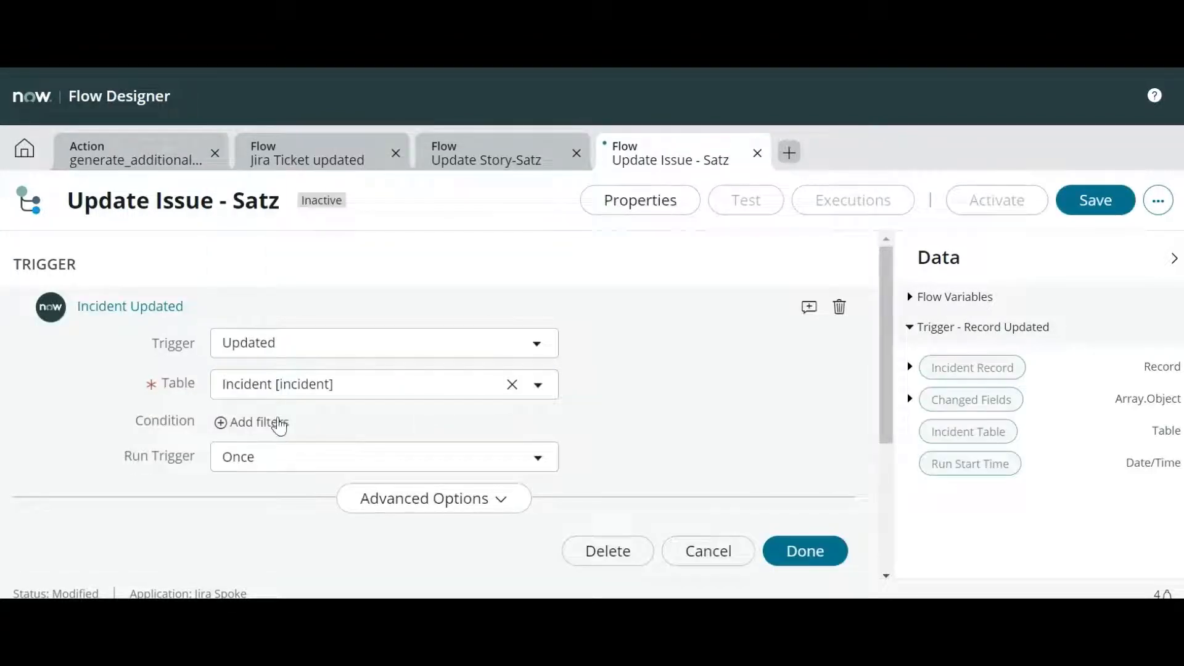
Step: Add a trigger condition requiring that Updated by is not system
left_click(275, 423)
left_click(333, 462)
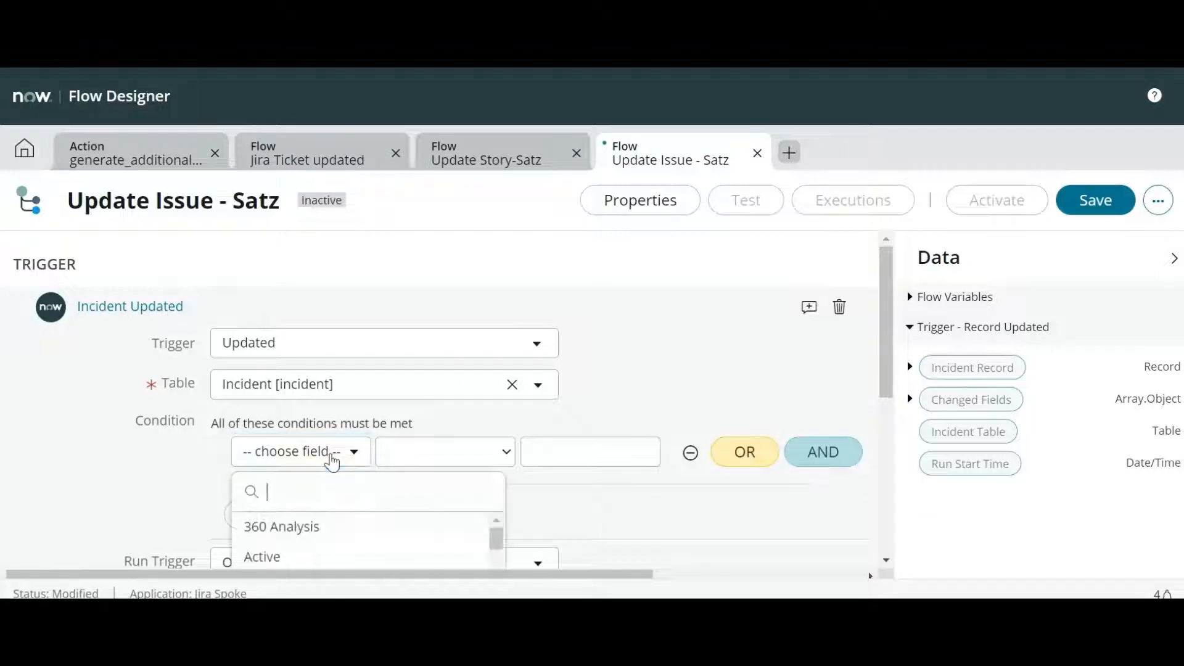
type("update")
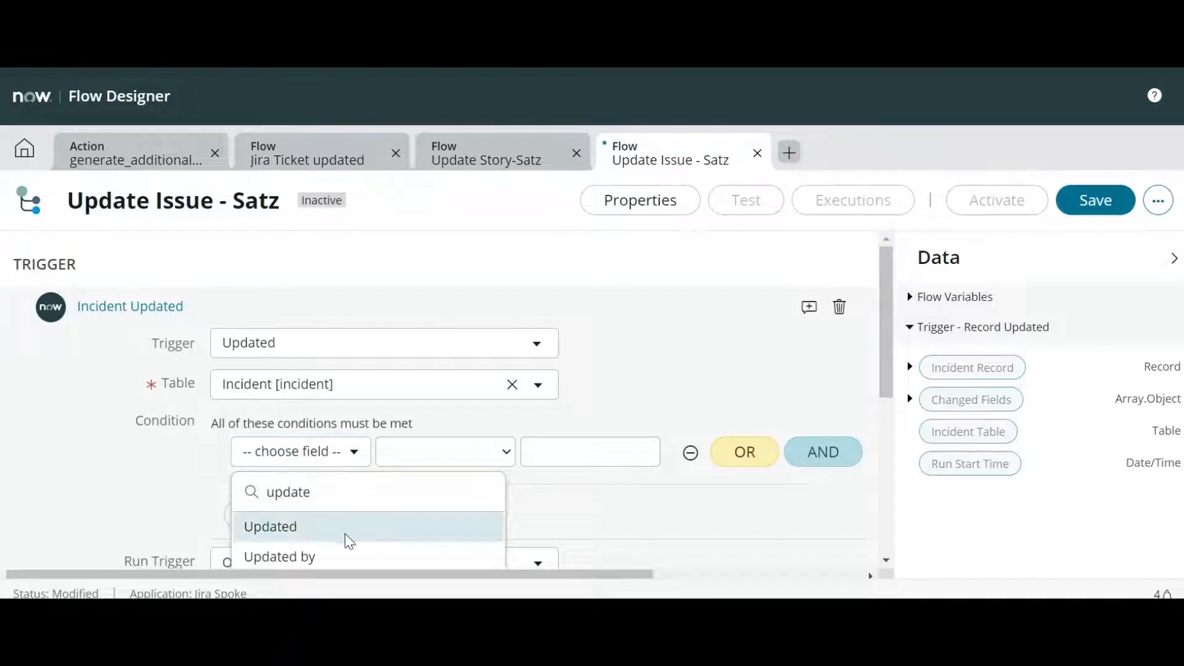
left_click(343, 559)
left_click(461, 456)
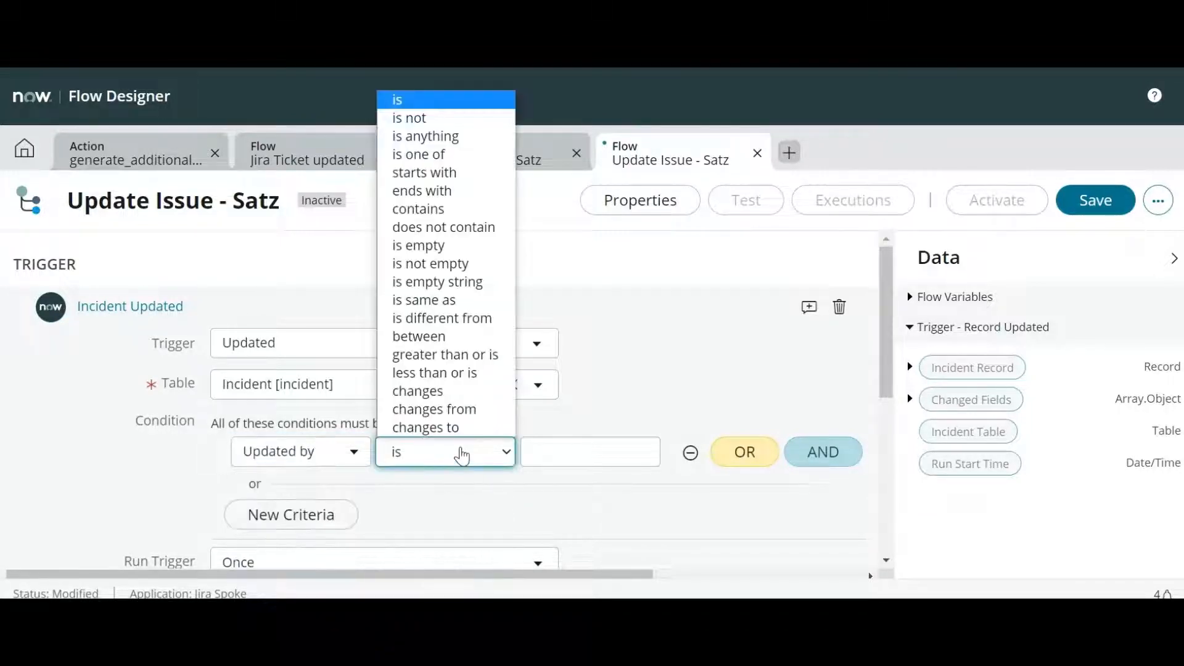
left_click(461, 119)
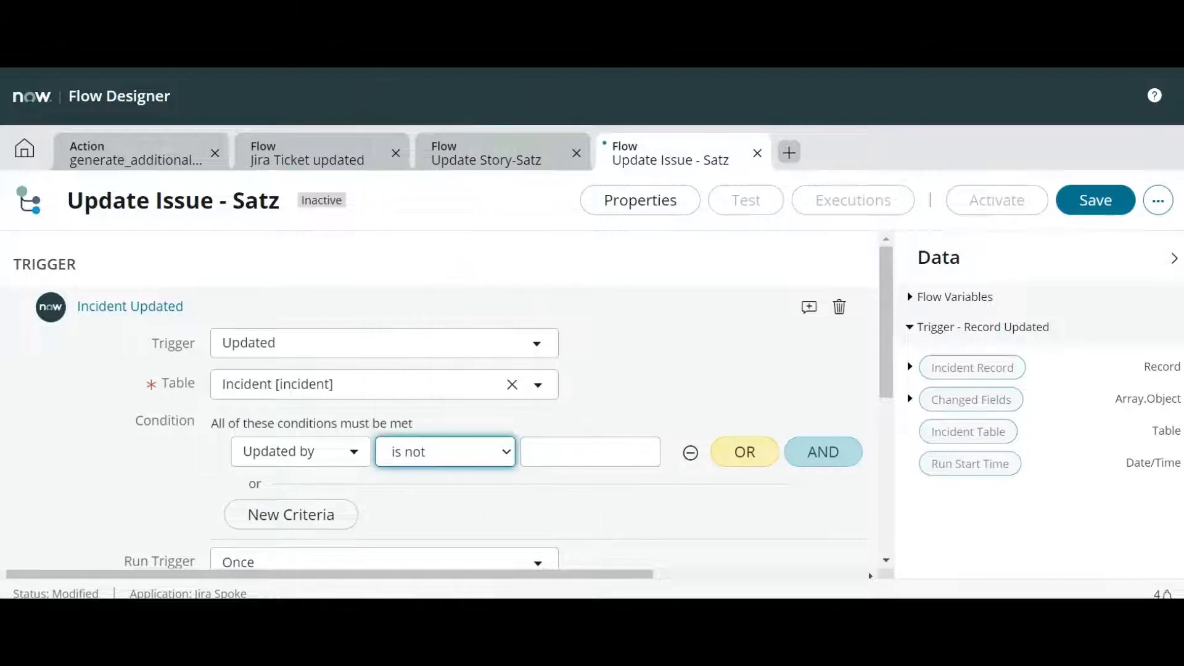
key("Tab")
type("system")
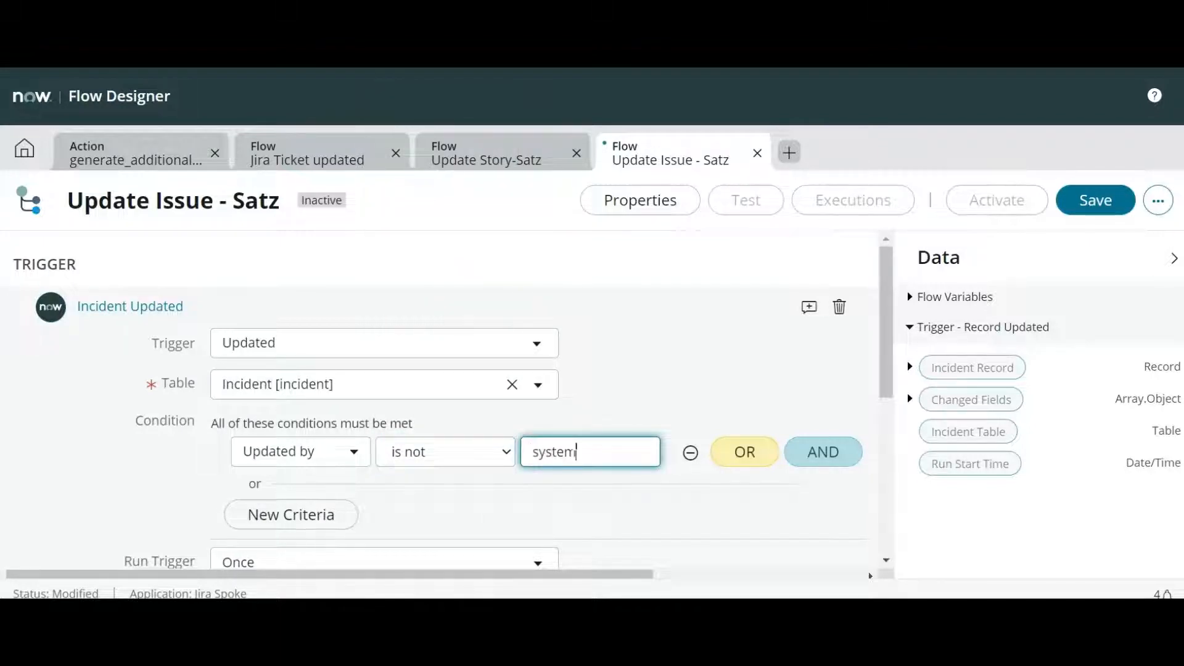
Step: Set the trigger to run for each unique change and finish the trigger setup
scroll(449, 502, "down", 3)
left_click(480, 379)
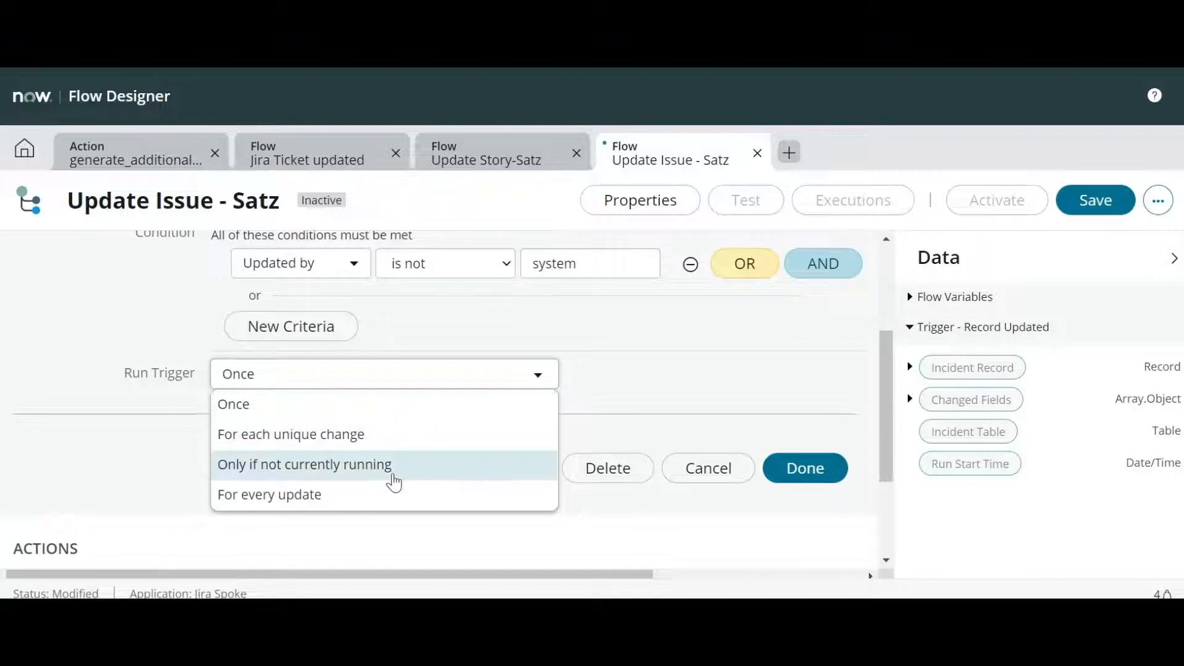
left_click(425, 435)
left_click(817, 473)
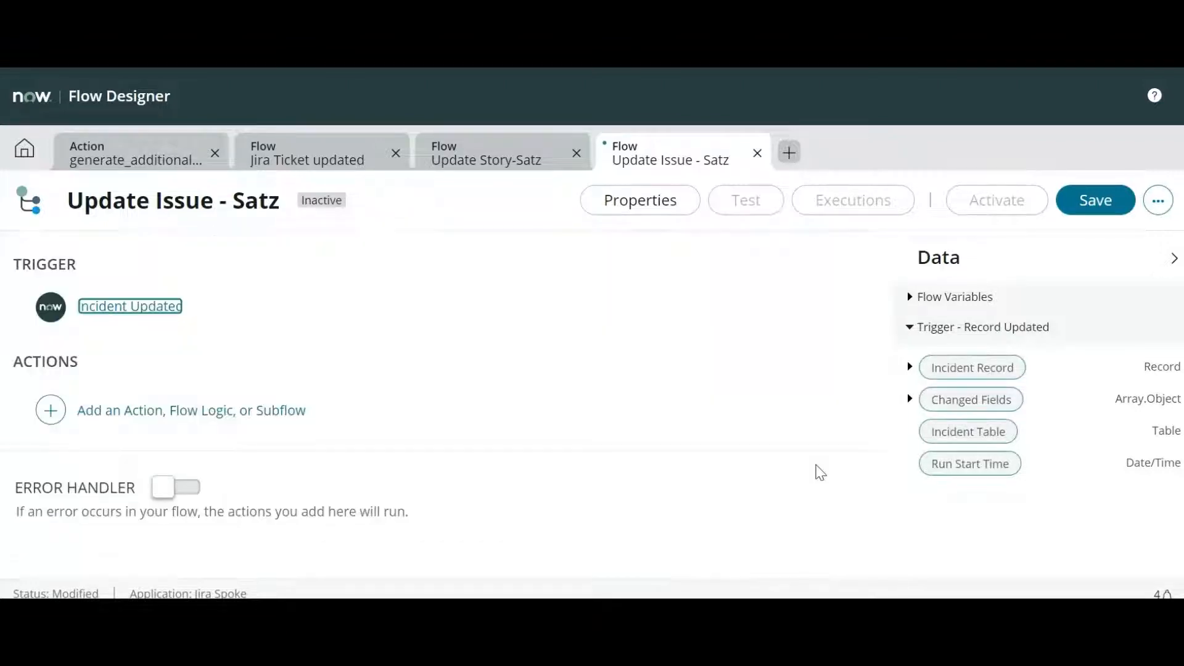
Step: Add the Jira spoke's Update Issue action to the flow
left_click(338, 426)
left_click(129, 407)
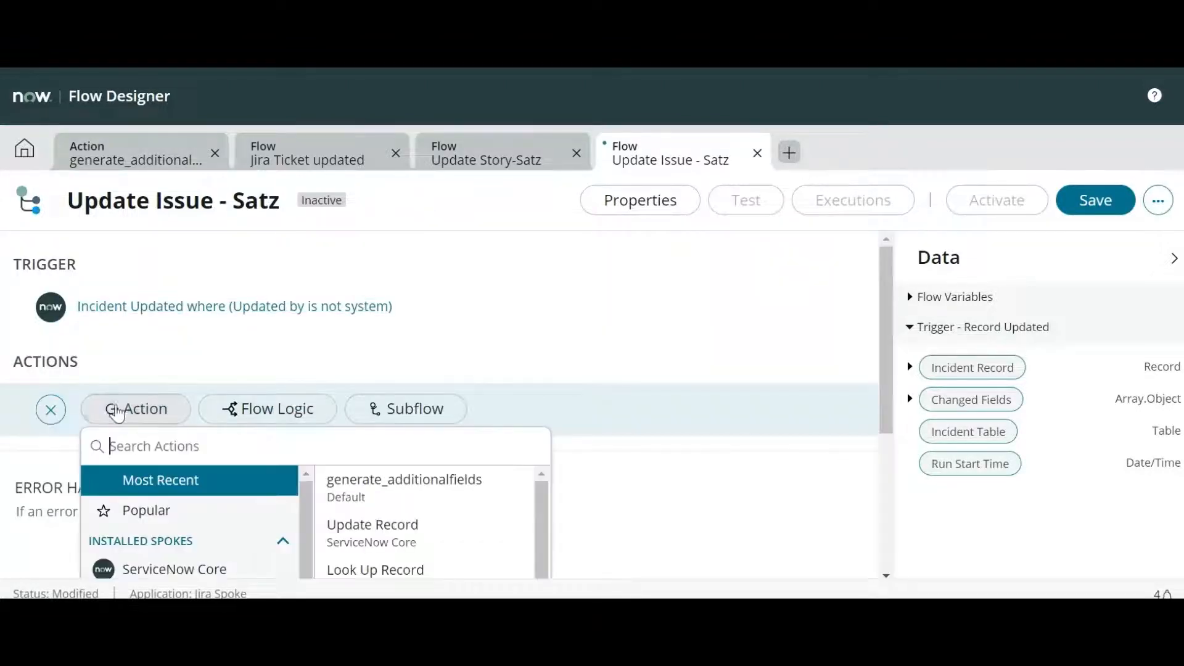
left_click(154, 527)
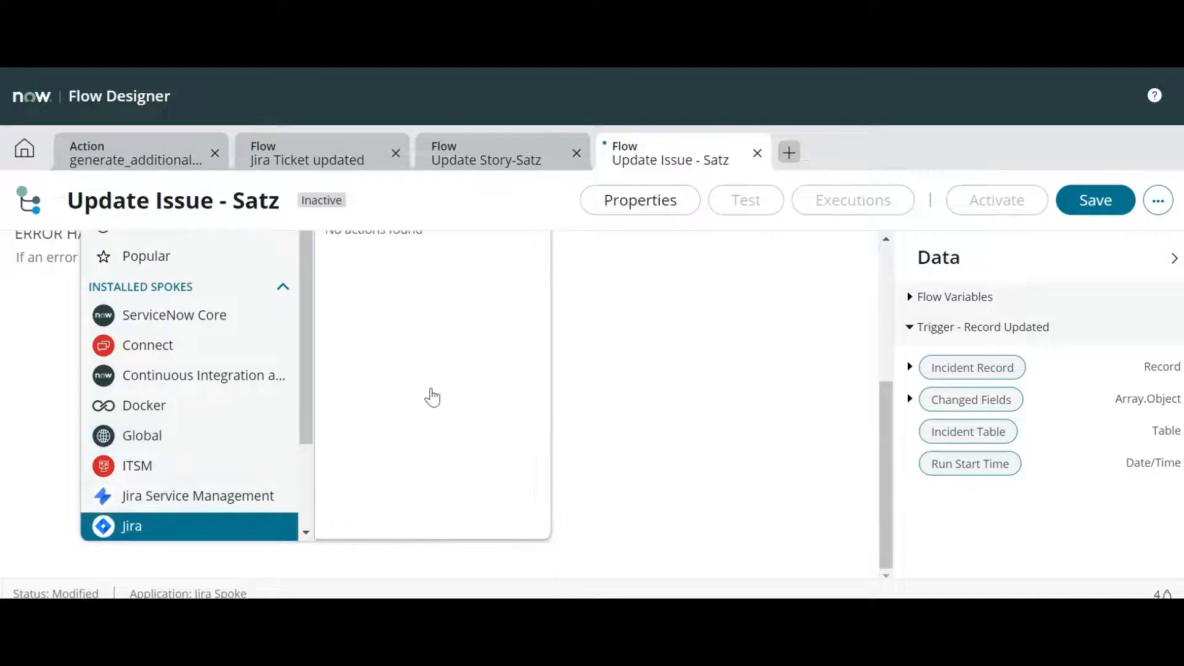
scroll(435, 404, "down", 5)
scroll(435, 451, "down", 3)
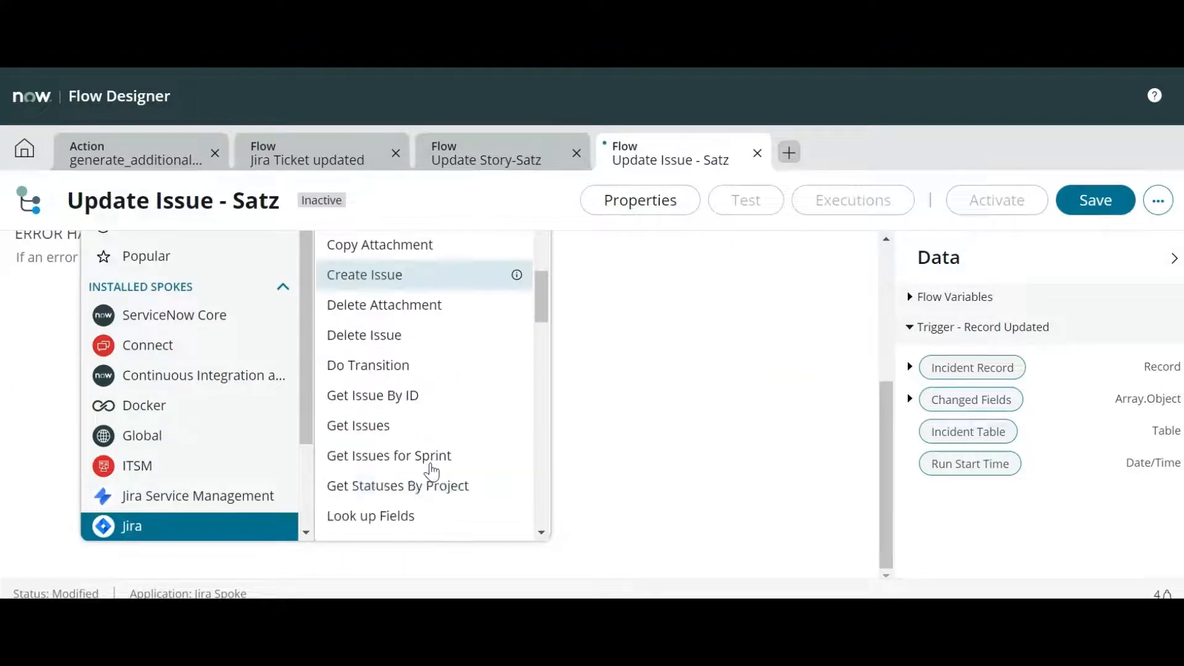
scroll(453, 493, "down", 2)
scroll(450, 457, "down", 3)
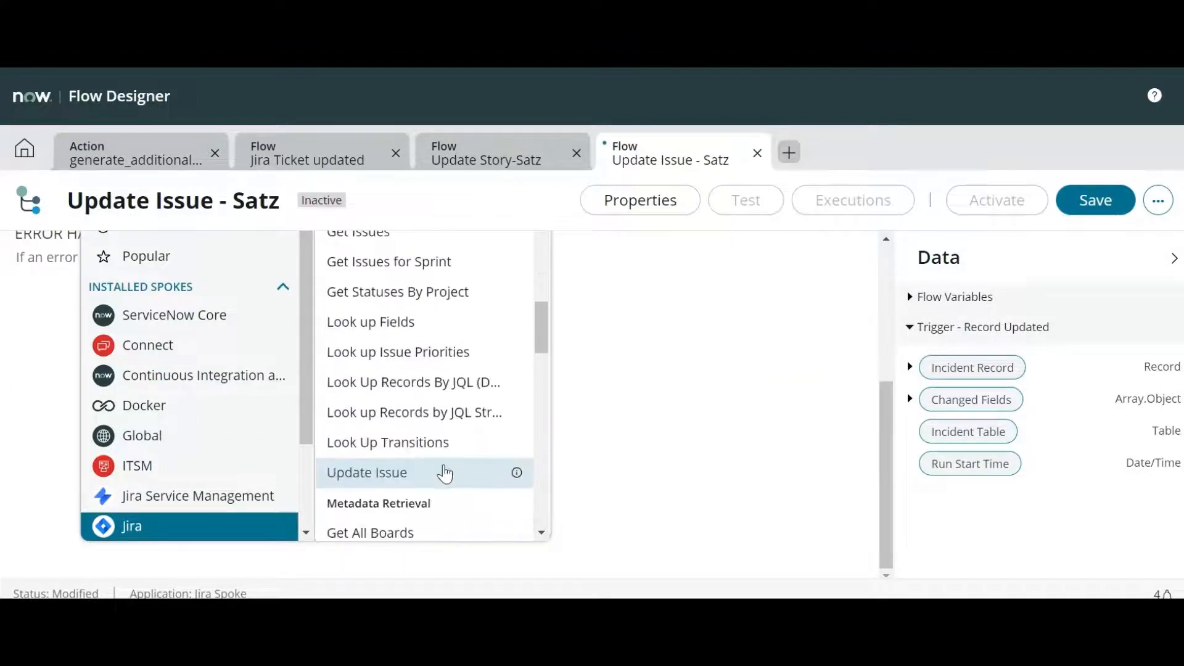
left_click(443, 389)
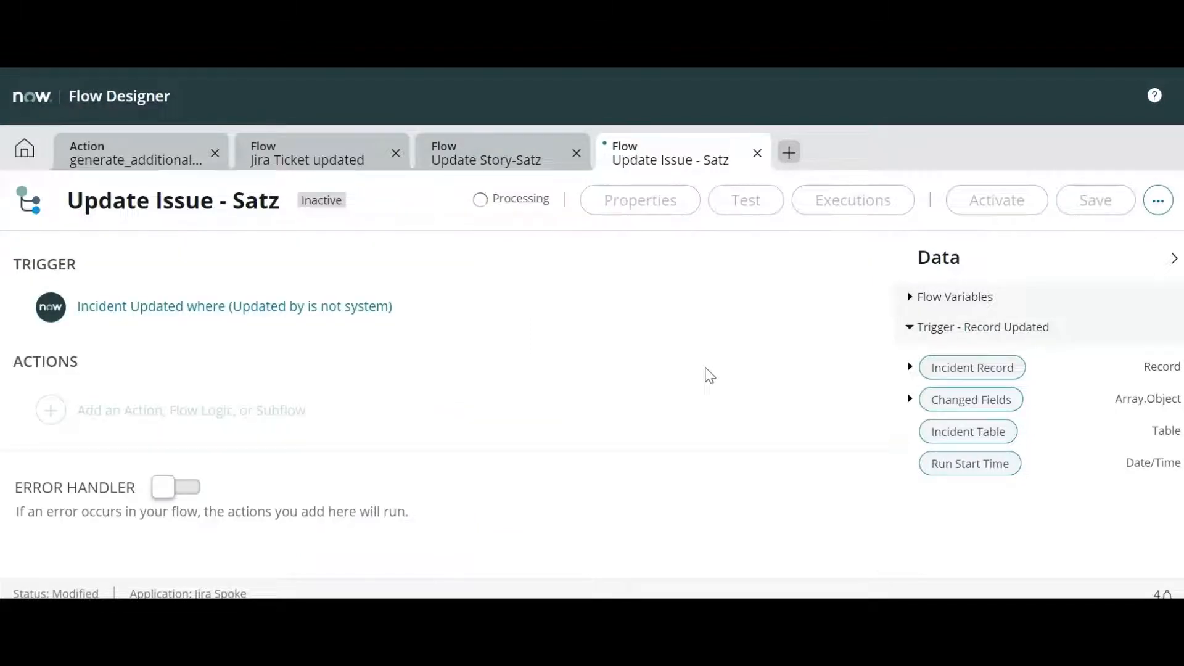
Step: Set the Update Issue action's connection alias to sn_jira_spoke.Jira
scroll(637, 407, "down", 3)
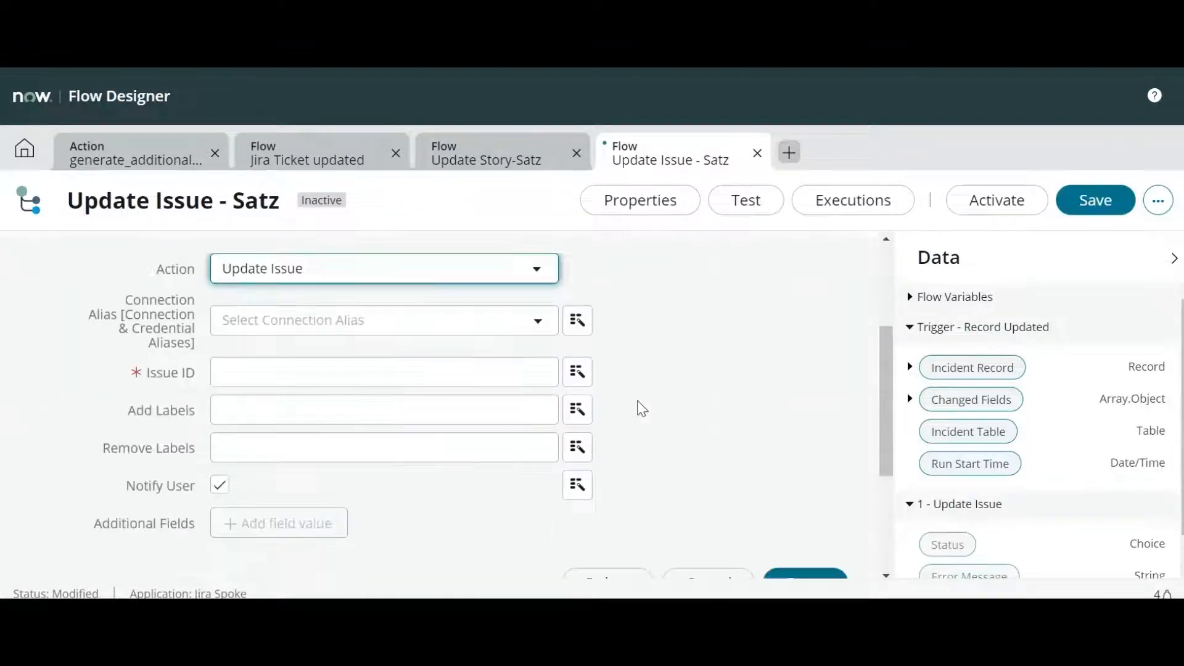
left_click(433, 328)
left_click(388, 402)
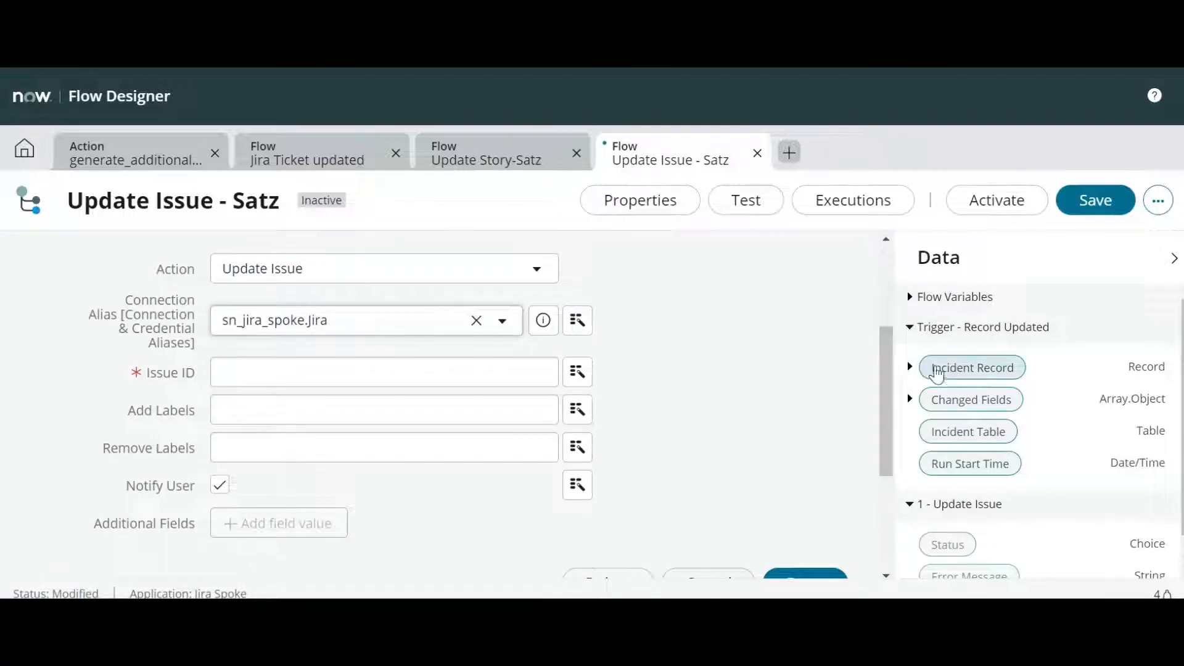
Step: Map the Issue ID to the Correlation ID of the trigger's Incident Record and save the flow
left_click(910, 367)
scroll(966, 415, "down", 3)
scroll(971, 427, "down", 6)
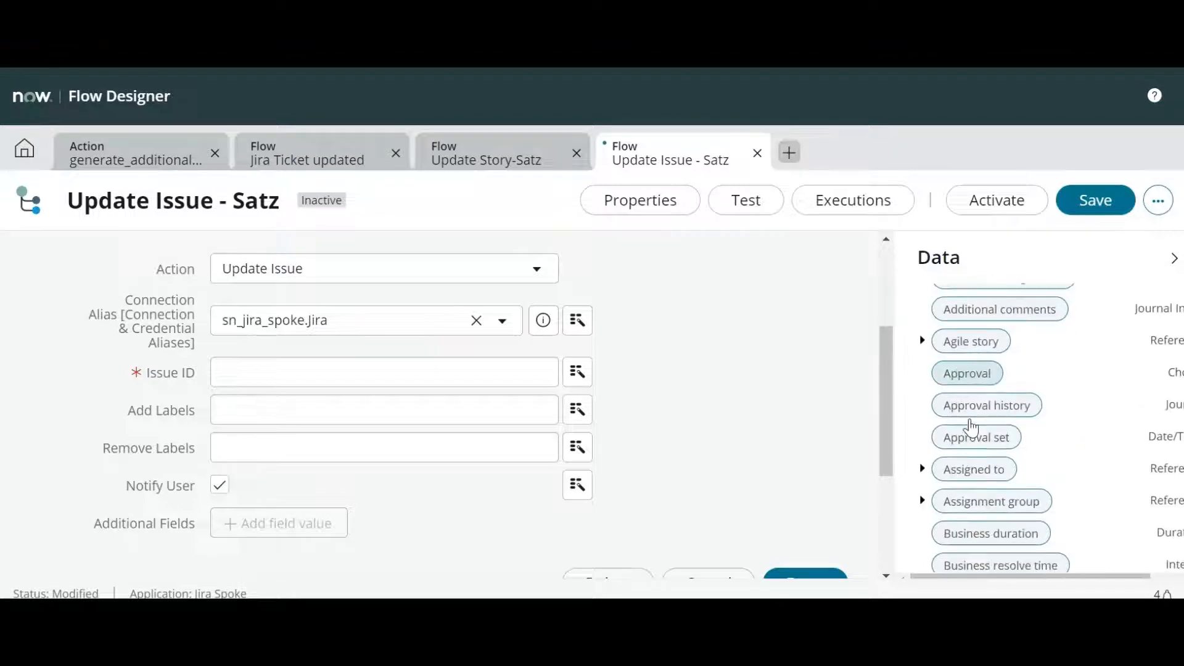
scroll(971, 424, "down", 6)
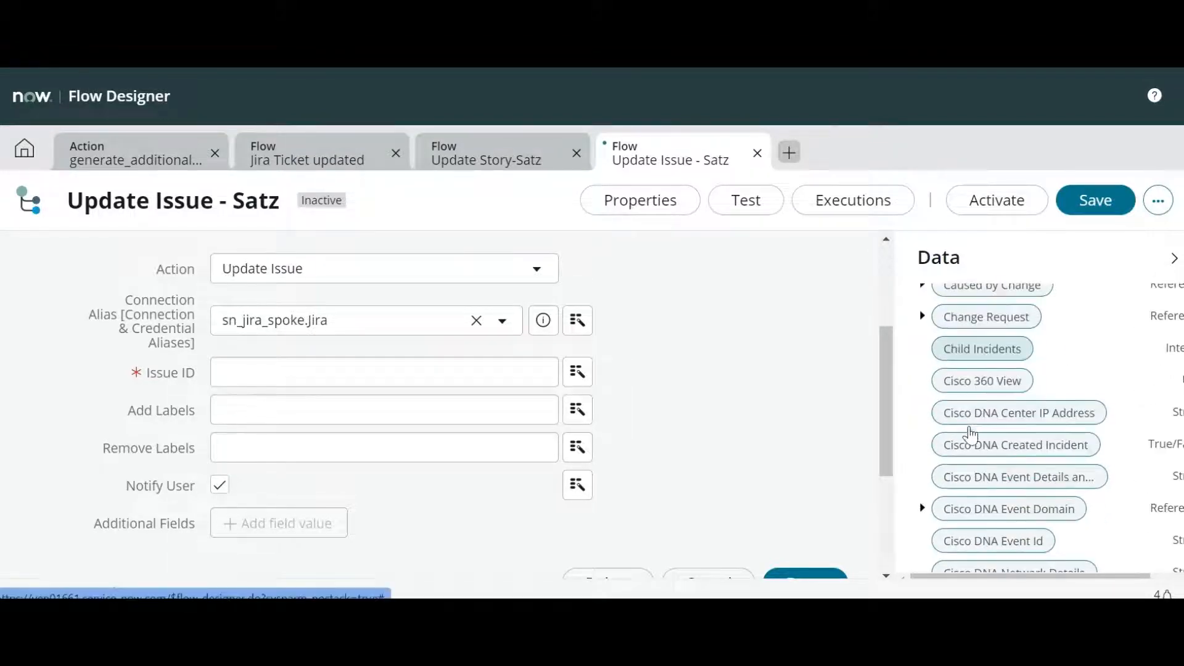
scroll(967, 434, "down", 5)
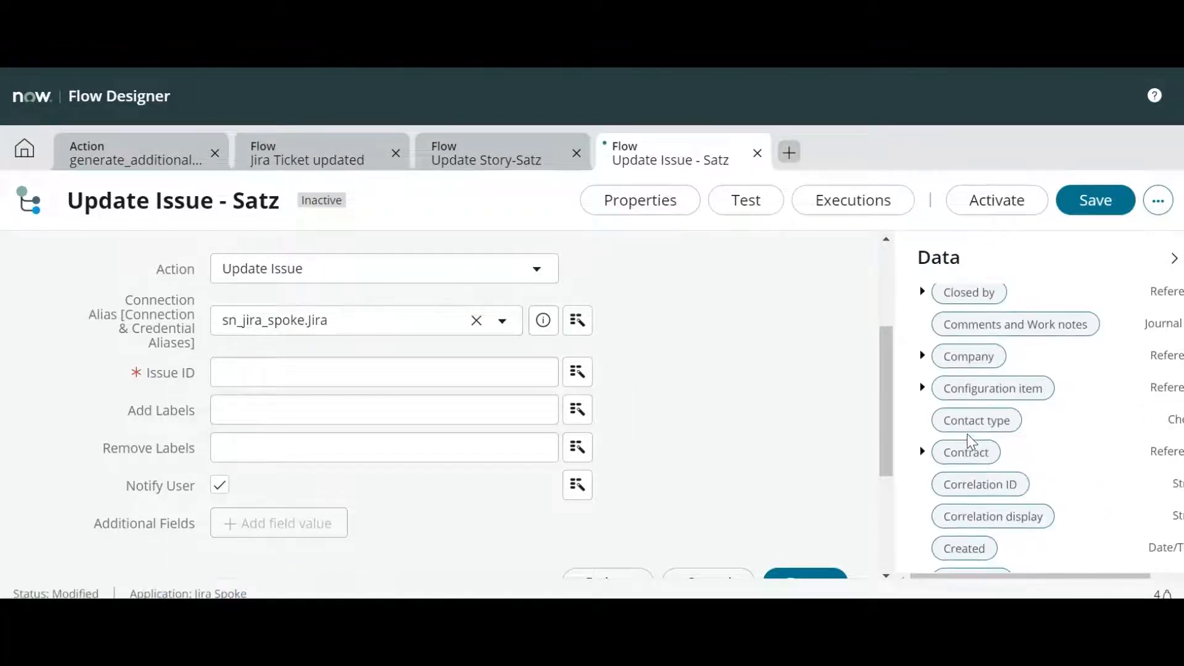
left_click_drag(977, 390, 335, 381)
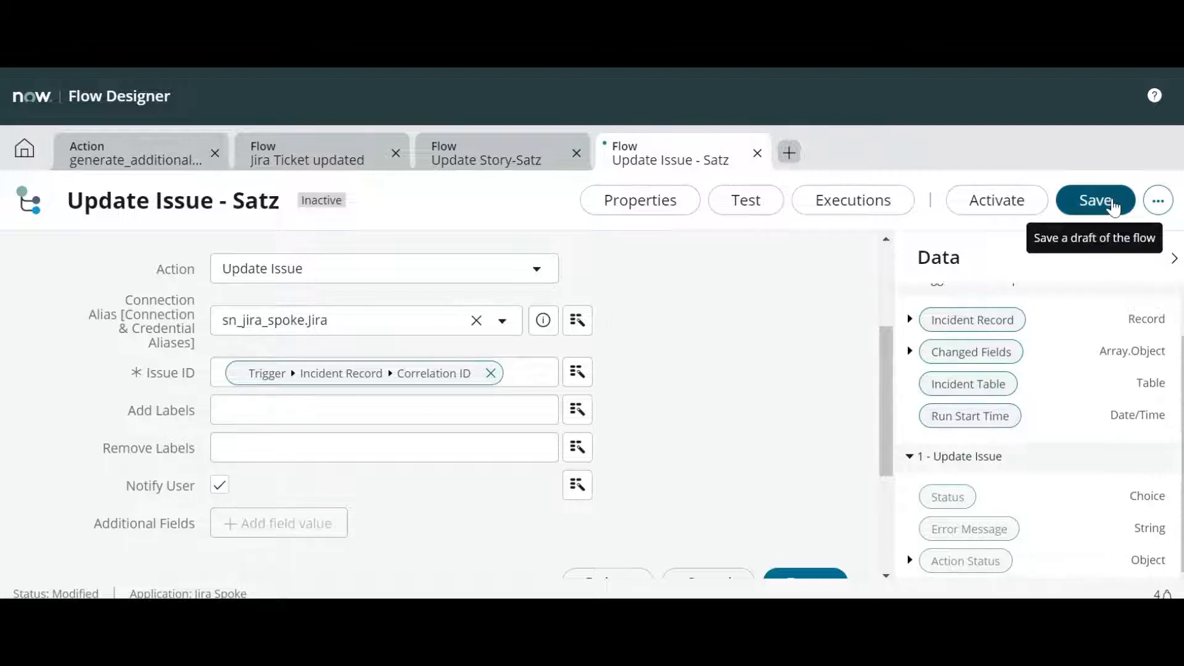
left_click(1114, 207)
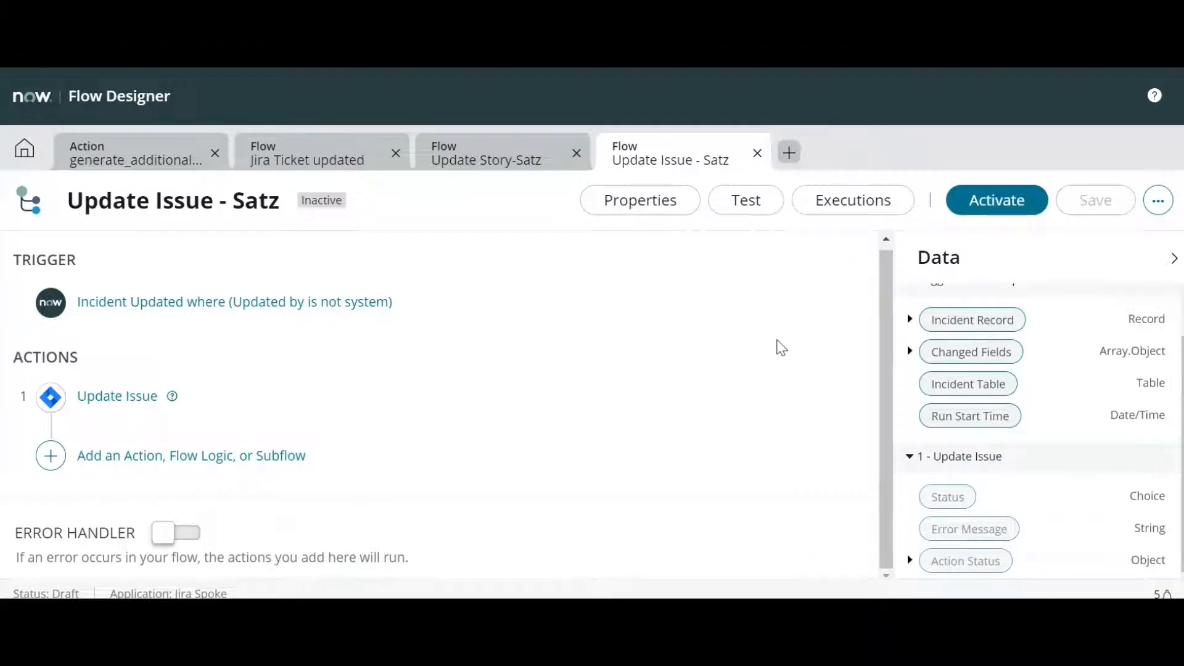
Step: Check the saved Update Issue action's Additional Fields, and open the inputs of the generate_additionalfields action
left_click(443, 408)
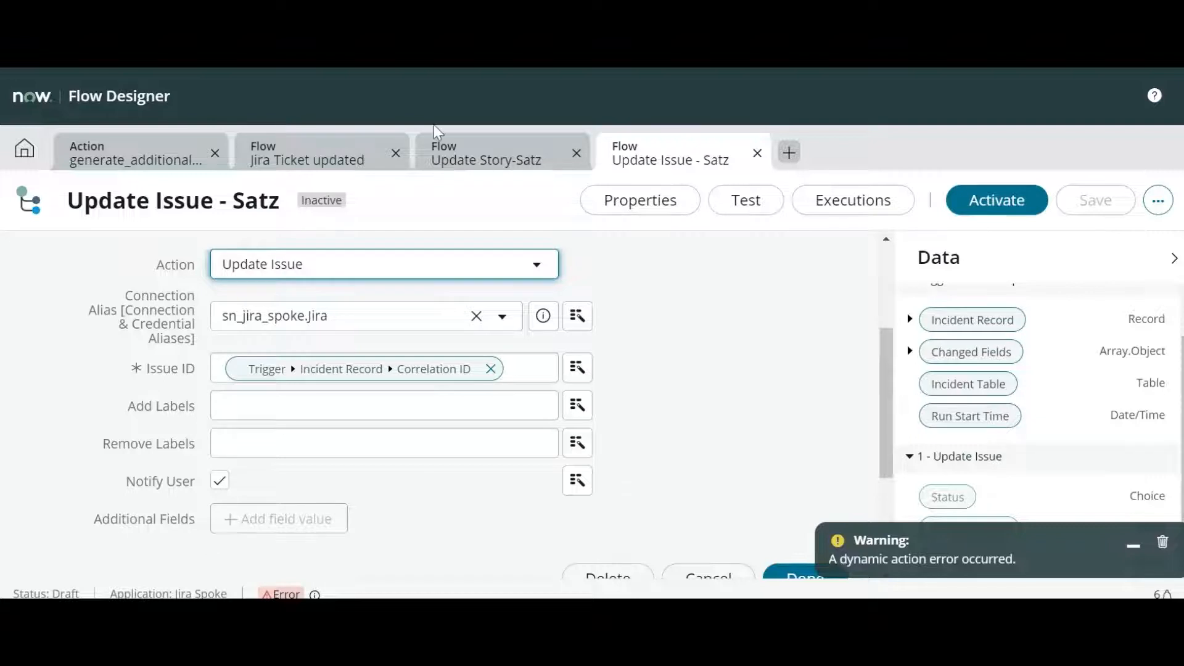
left_click(132, 159)
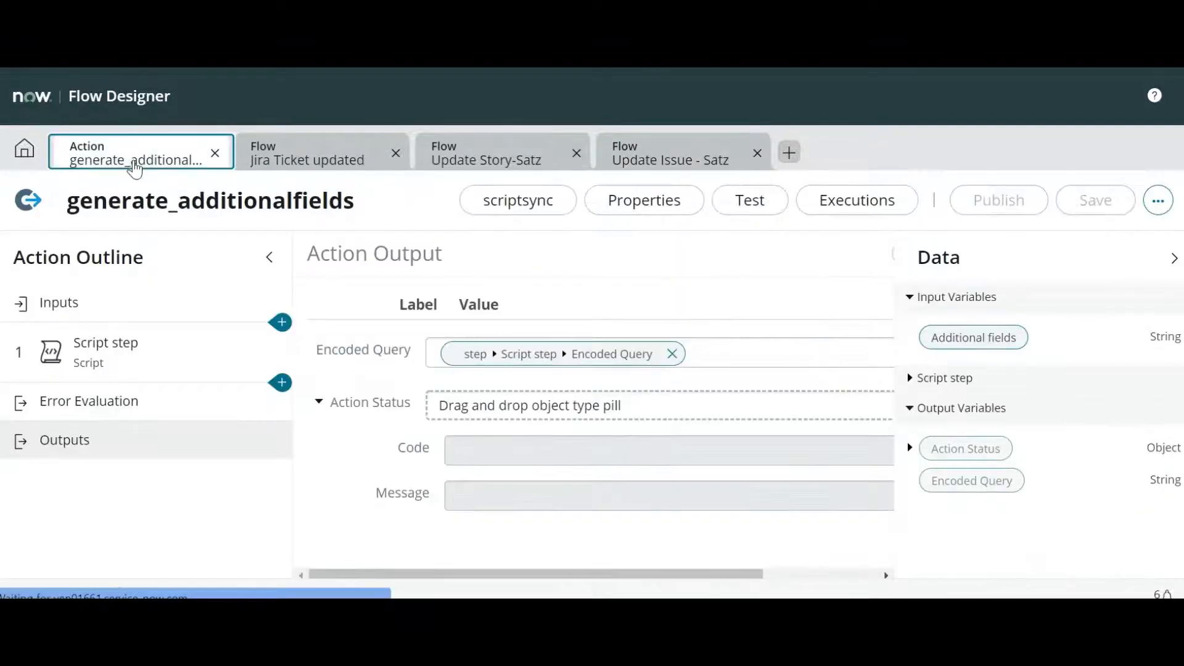
left_click(162, 302)
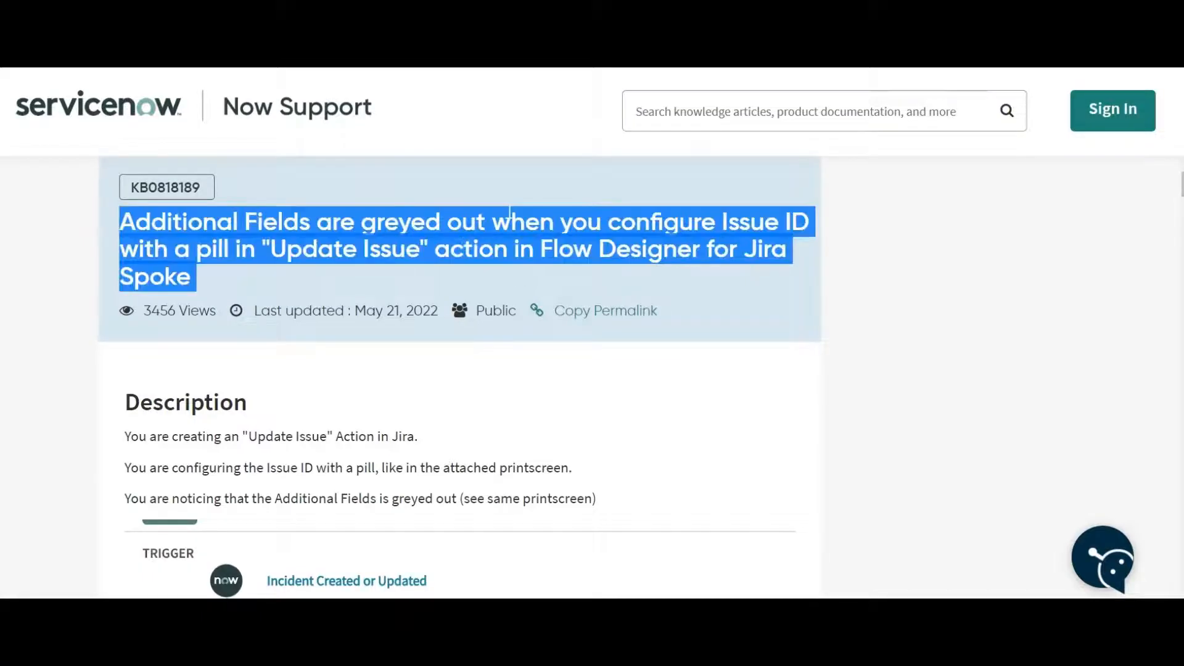
Step: Read the resolution steps in Now Support article KB0818189 about greyed-out Additional Fields in the Update Issue action
triple_click(509, 216)
scroll(272, 336, "down", 15)
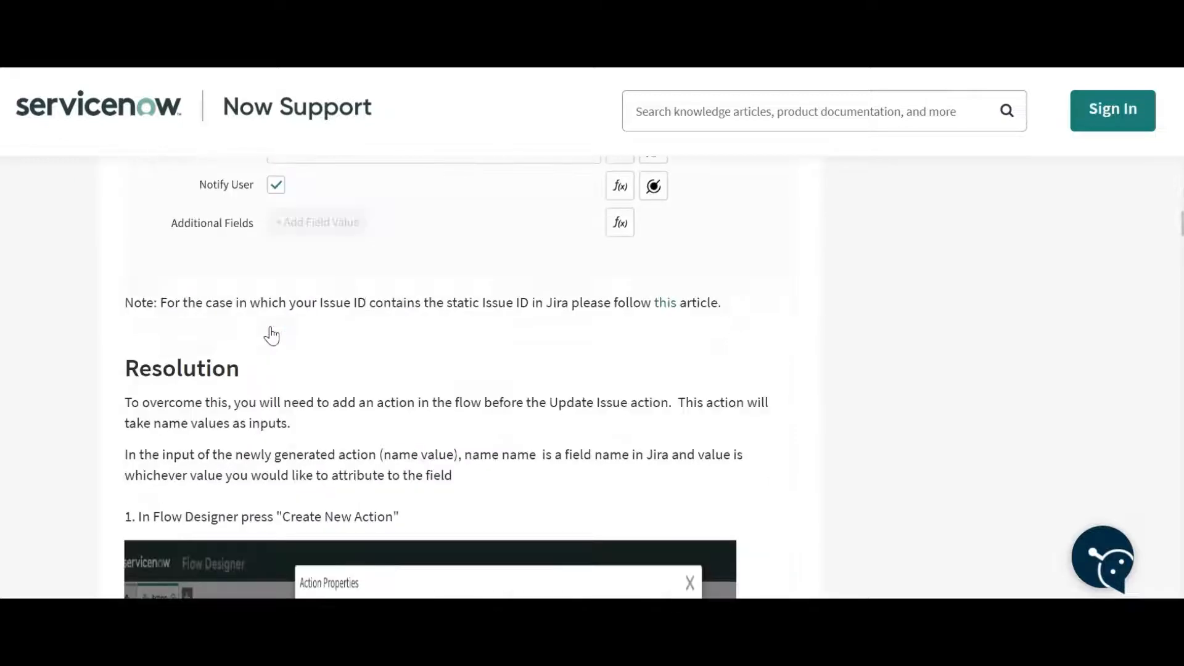
scroll(271, 336, "down", 20)
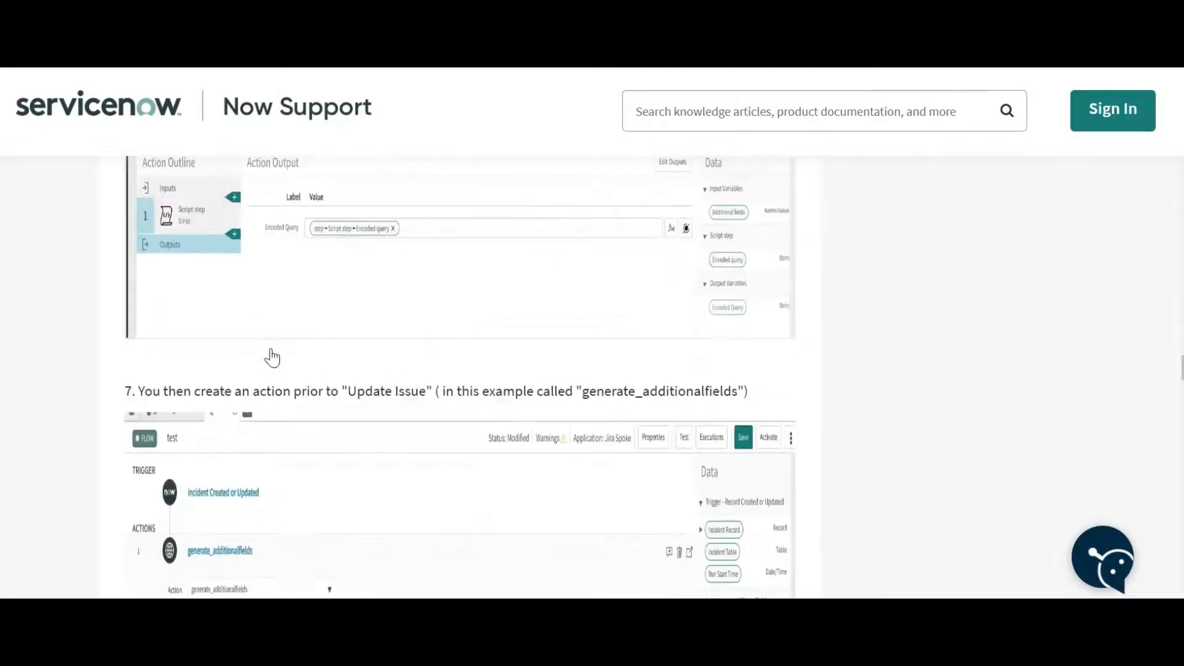
scroll(307, 343, "down", 20)
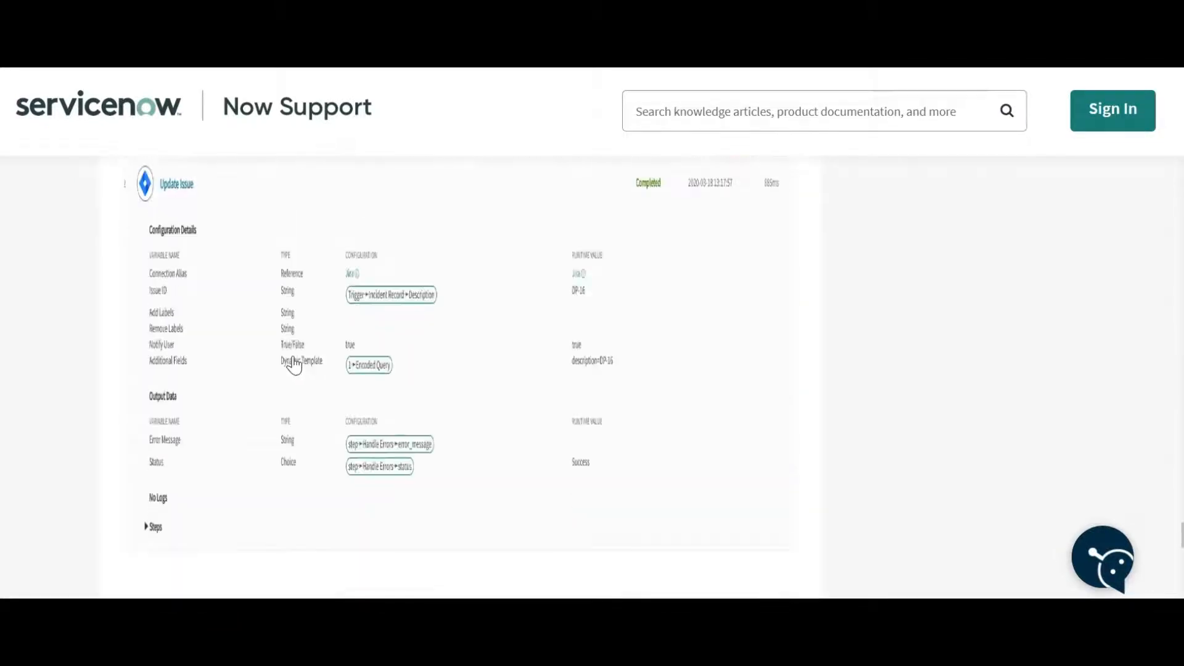
Step: Examine the article's sample script under Additional Information, including its nameValues declaration and JSON.parse line
scroll(293, 370, "up", 2)
left_click_drag(375, 397, 176, 213)
left_click(387, 328)
scroll(387, 329, "up", 3)
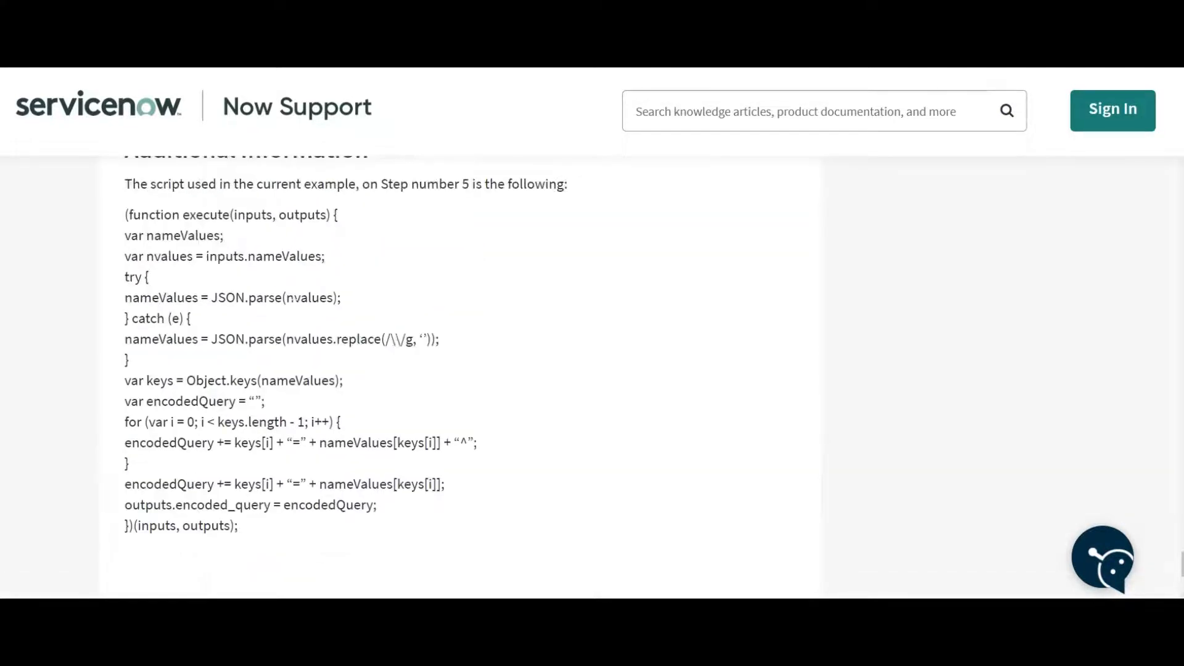
triple_click(311, 298)
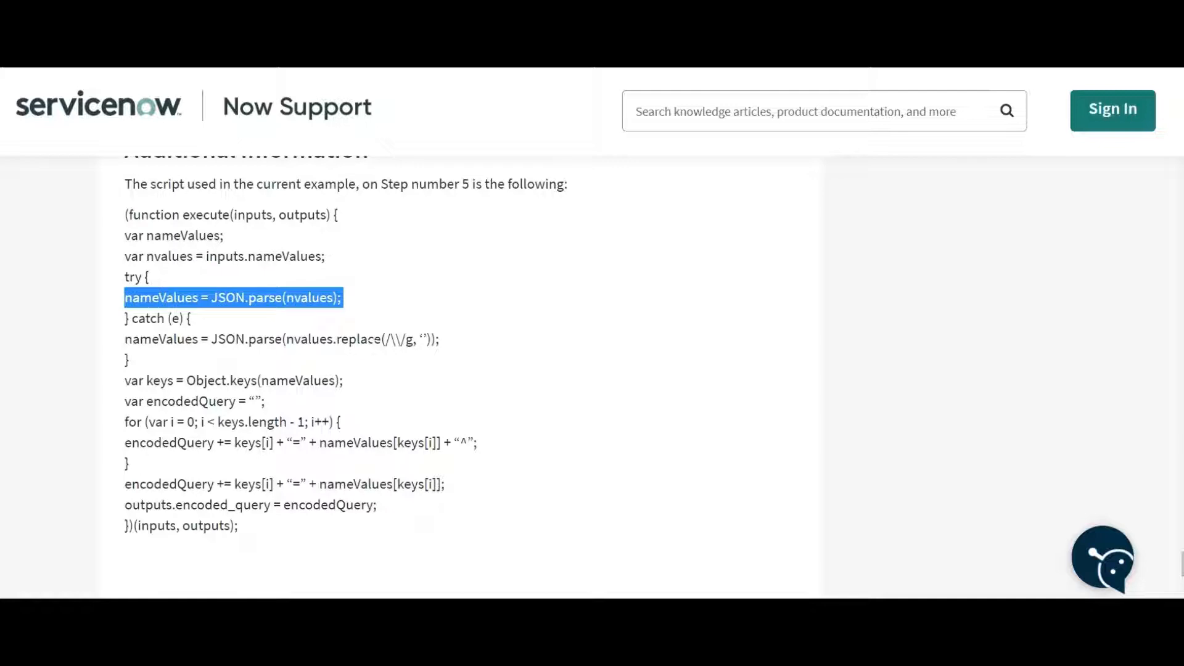
left_click(365, 297)
triple_click(349, 238)
left_click(404, 396)
scroll(405, 396, "up", 5)
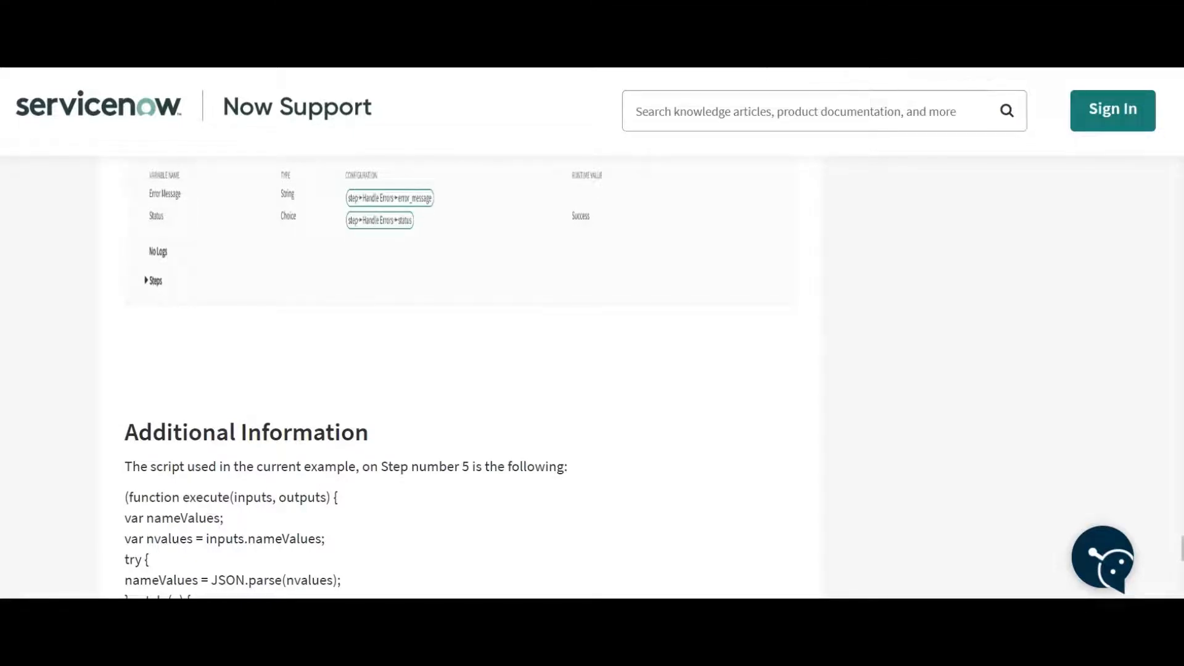
Step: Switch back to Flow Designer and look up the Name/Values type for the Additional fields input, leaving the type selection uncommitted
key("ctrl+Tab")
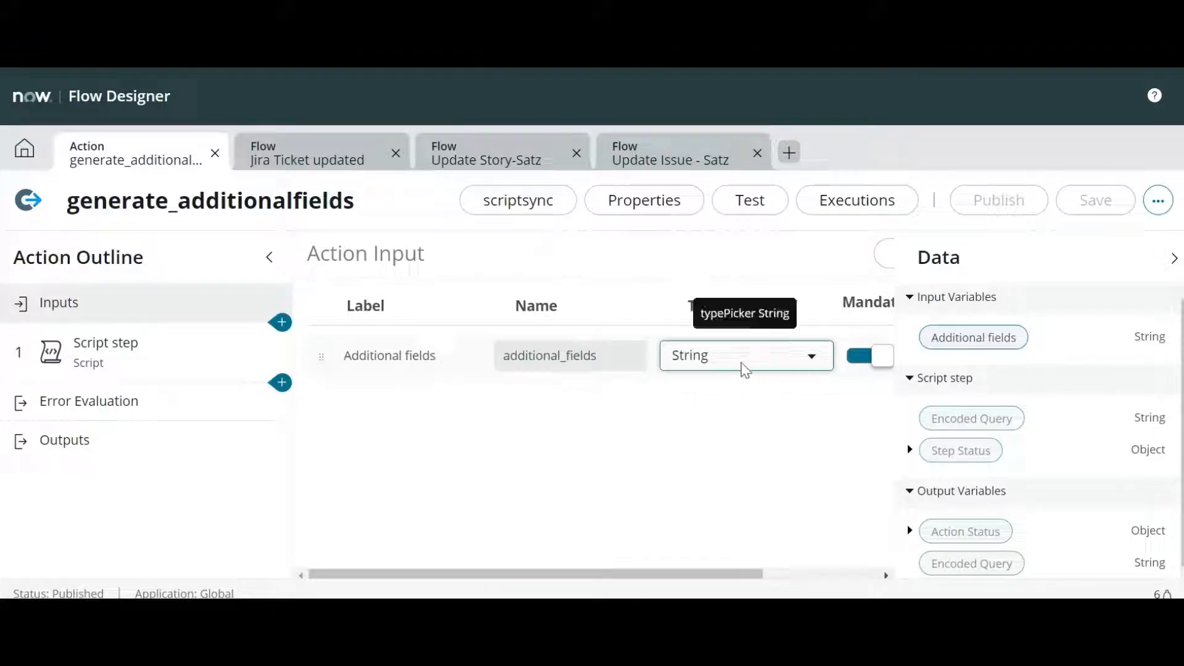
left_click(745, 369)
type("na")
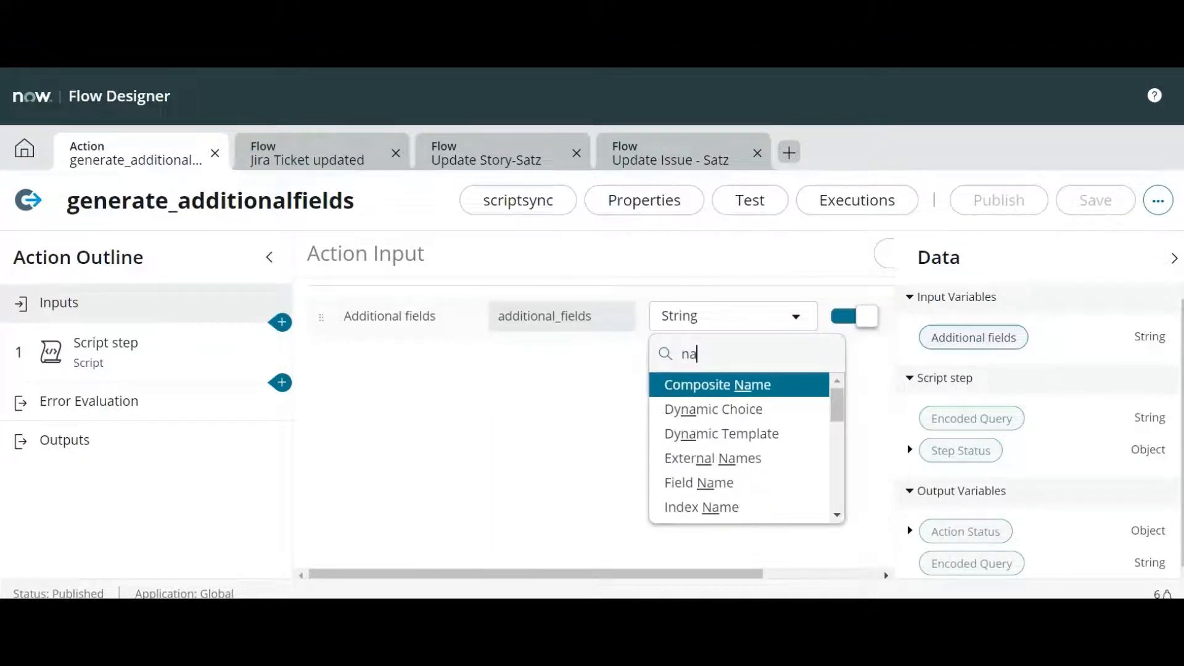
type("me")
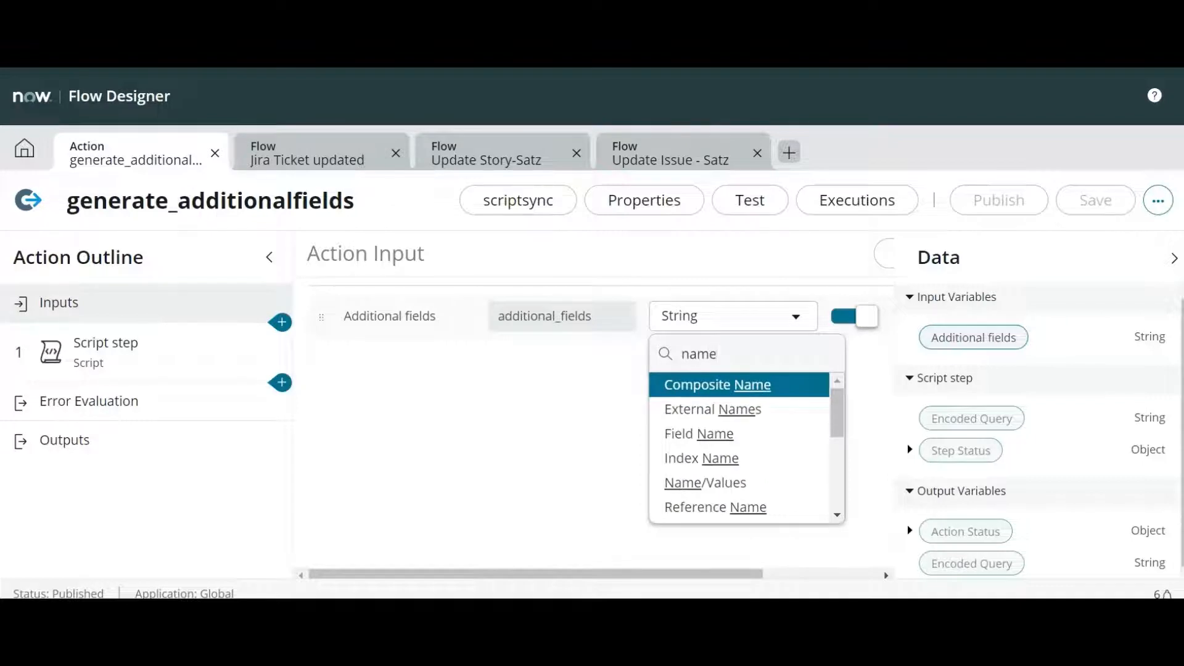
type("/")
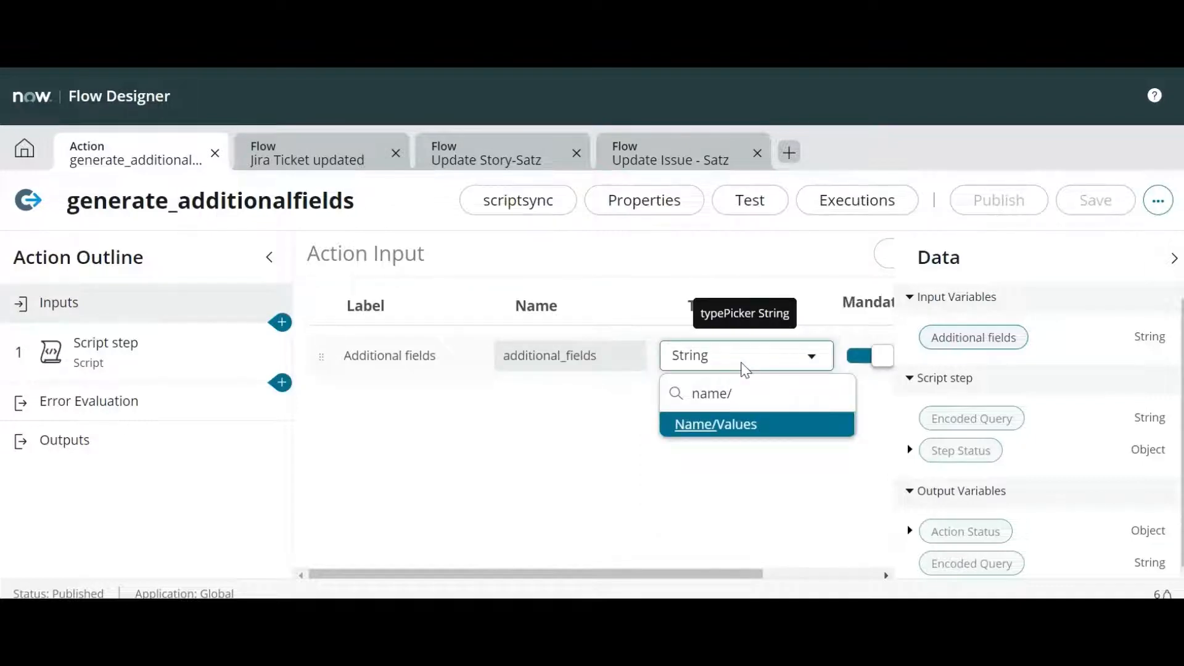
key("BackSpace")
key("BackSpace")
key("BackSpace")
key("BackSpace")
key("BackSpace")
key("Escape")
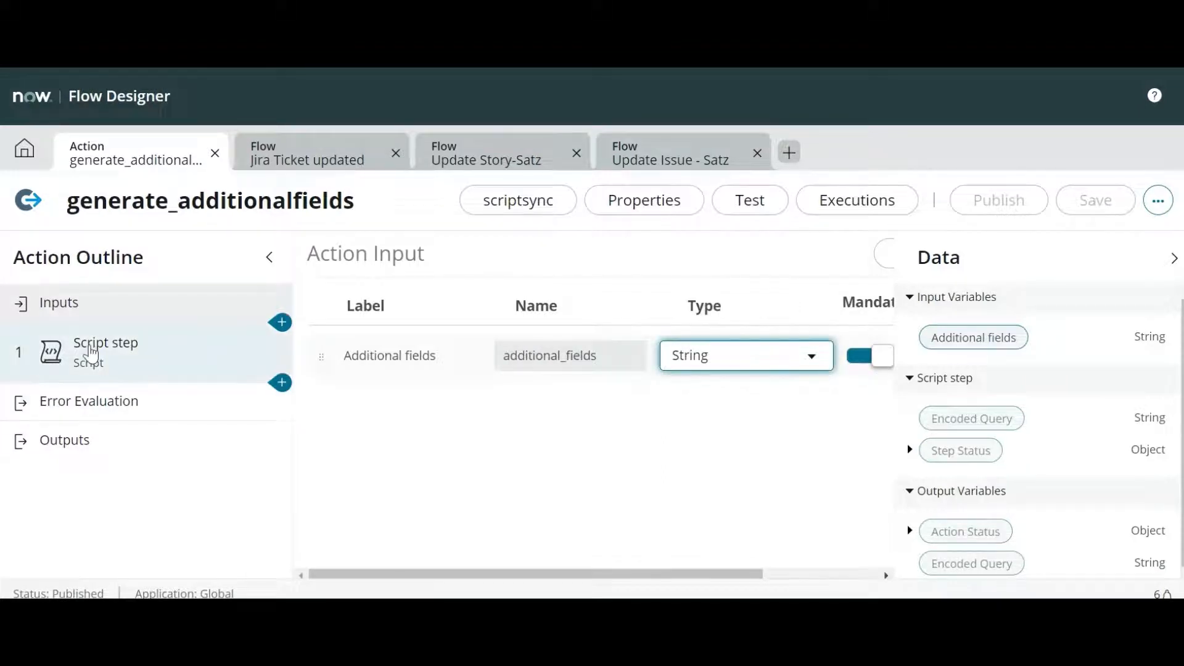
Step: Review the generate_additionalfields script step's code and its output variables
left_click(102, 361)
scroll(604, 447, "down", 5)
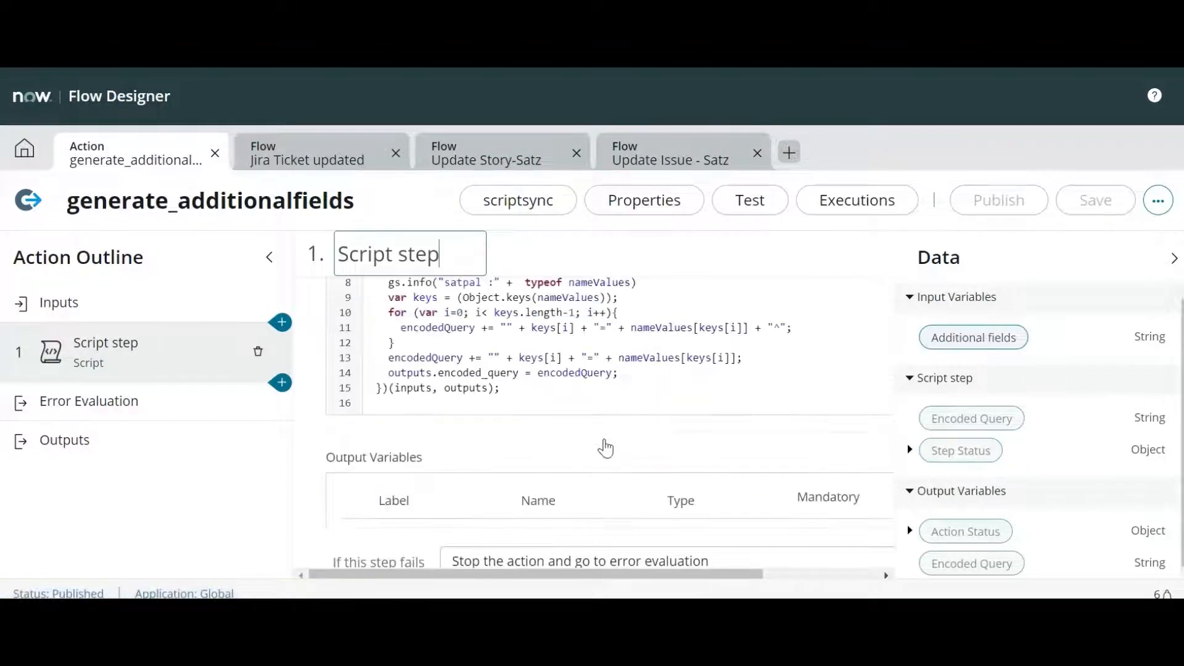
scroll(619, 422, "up", 2)
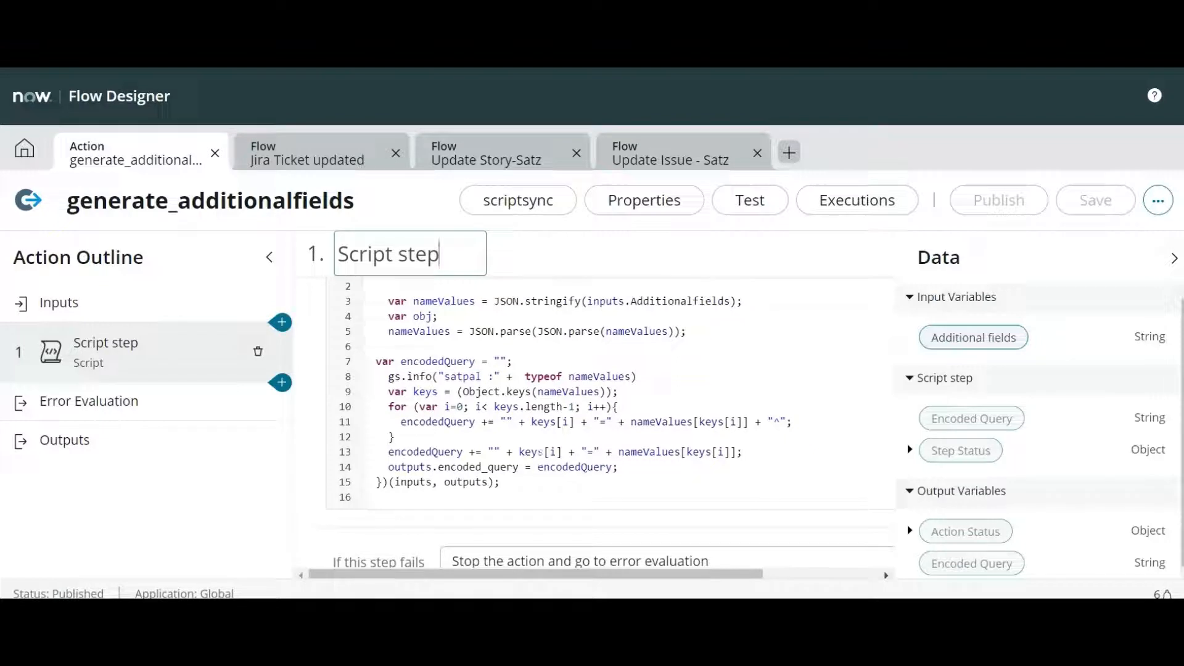
left_click_drag(503, 483, 427, 376)
scroll(610, 404, "up", 3)
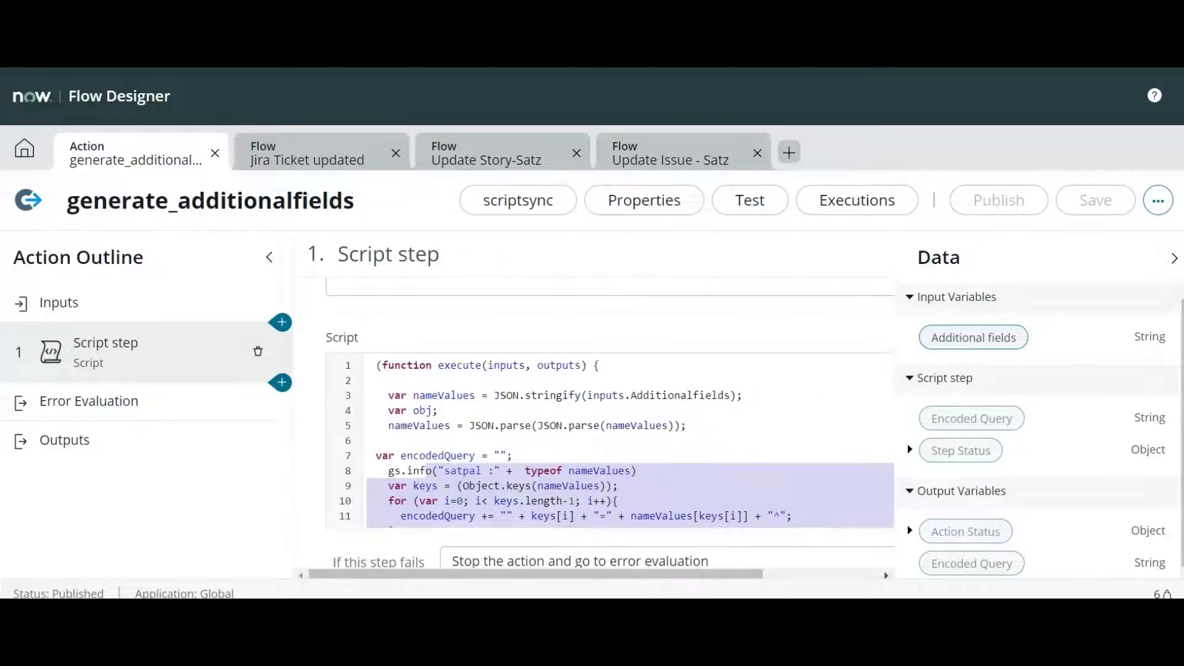
scroll(617, 443, "down", 1)
scroll(505, 438, "down", 5)
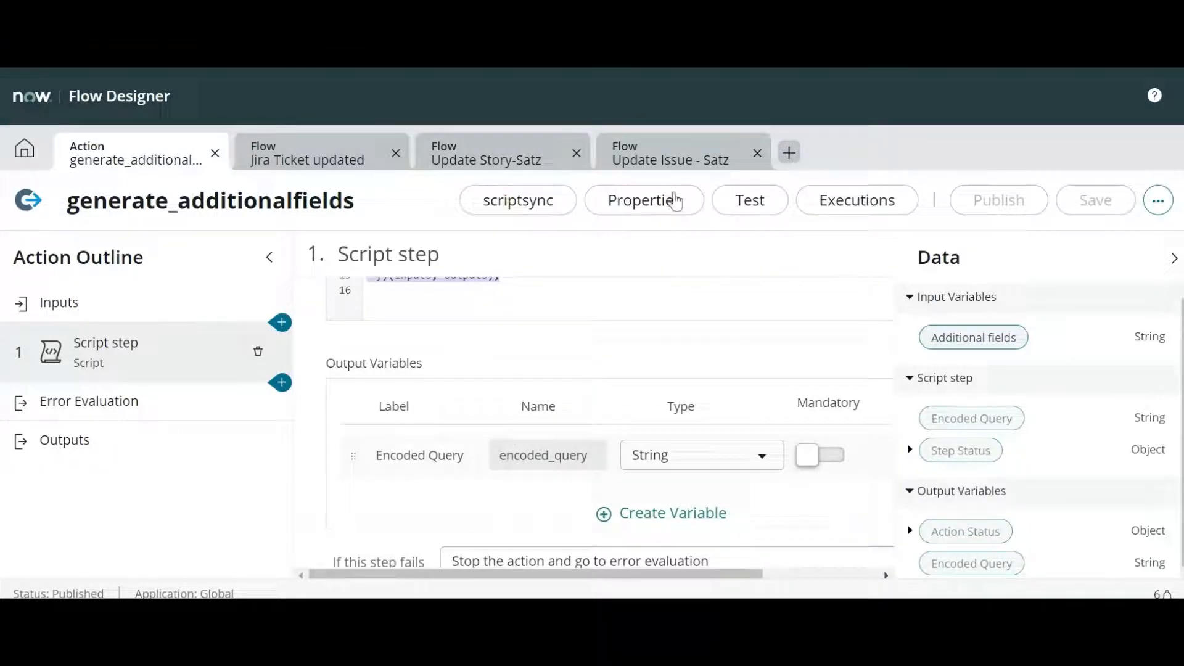
Step: Examine the script lines that stringify the Additionalfields input and parse it into nameValues
scroll(586, 401, "up", 3)
left_click(586, 401)
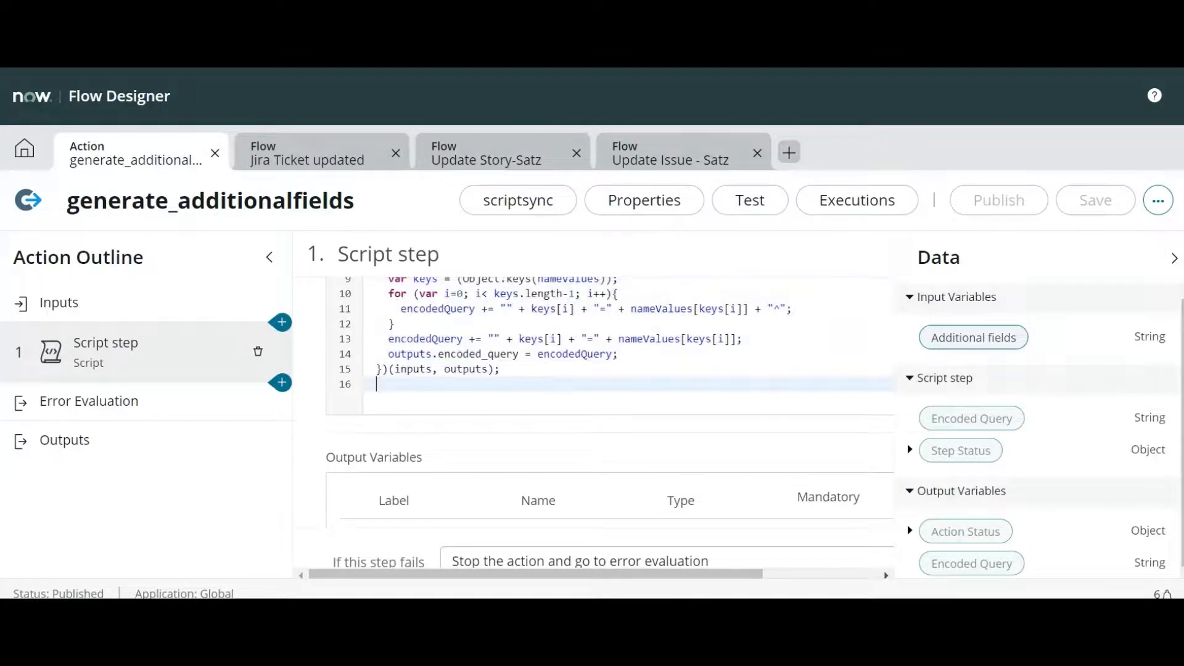
scroll(586, 401, "up", 3)
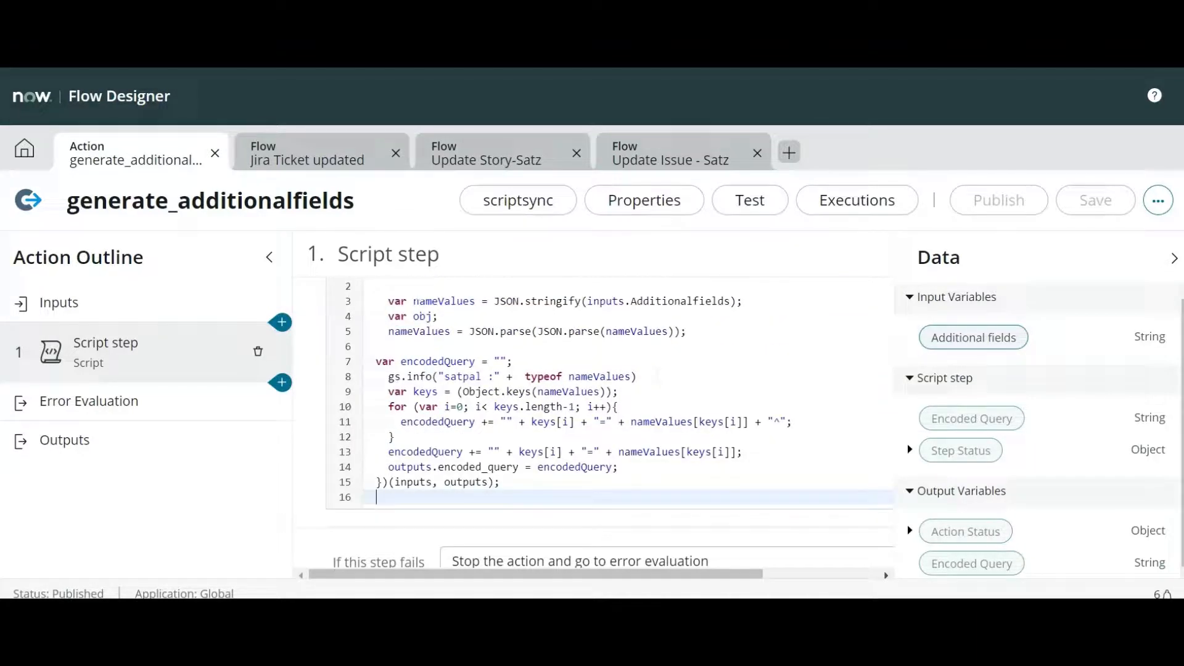
left_click_drag(414, 301, 545, 302)
triple_click(546, 302)
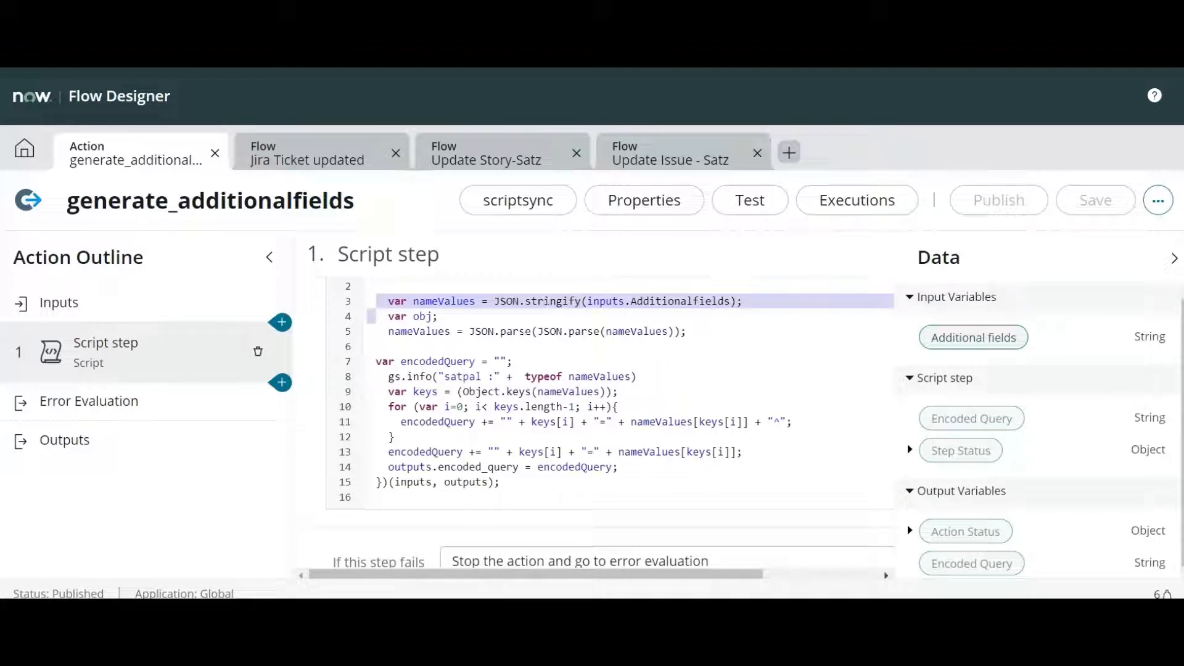
triple_click(549, 332)
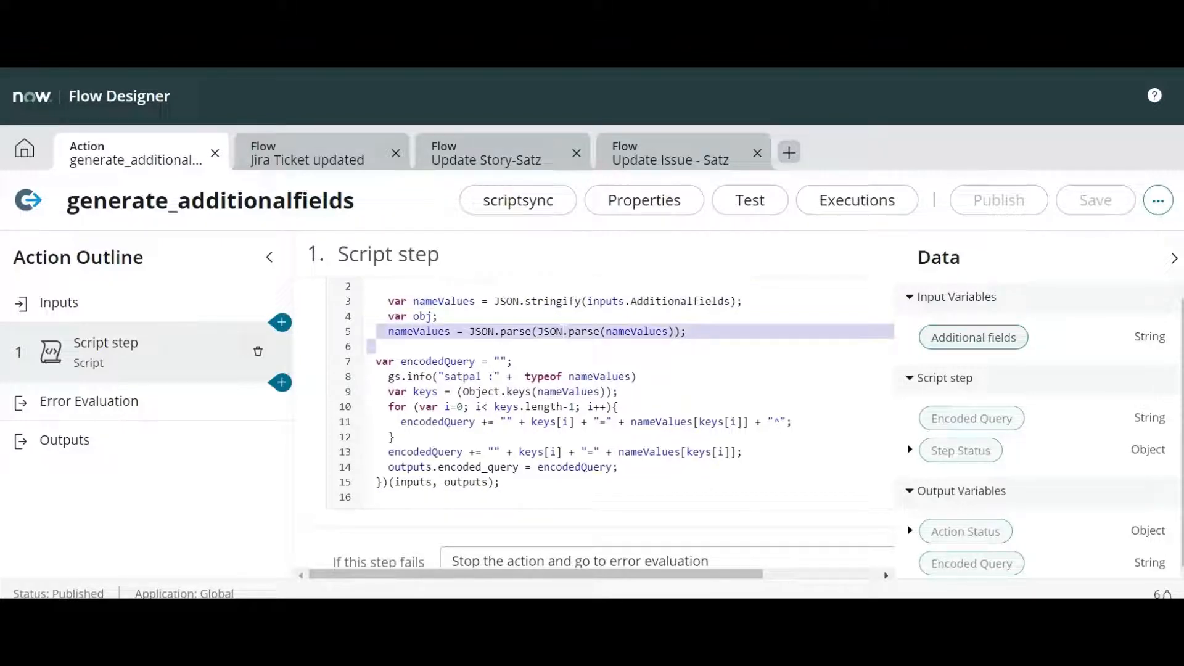
left_click(691, 332)
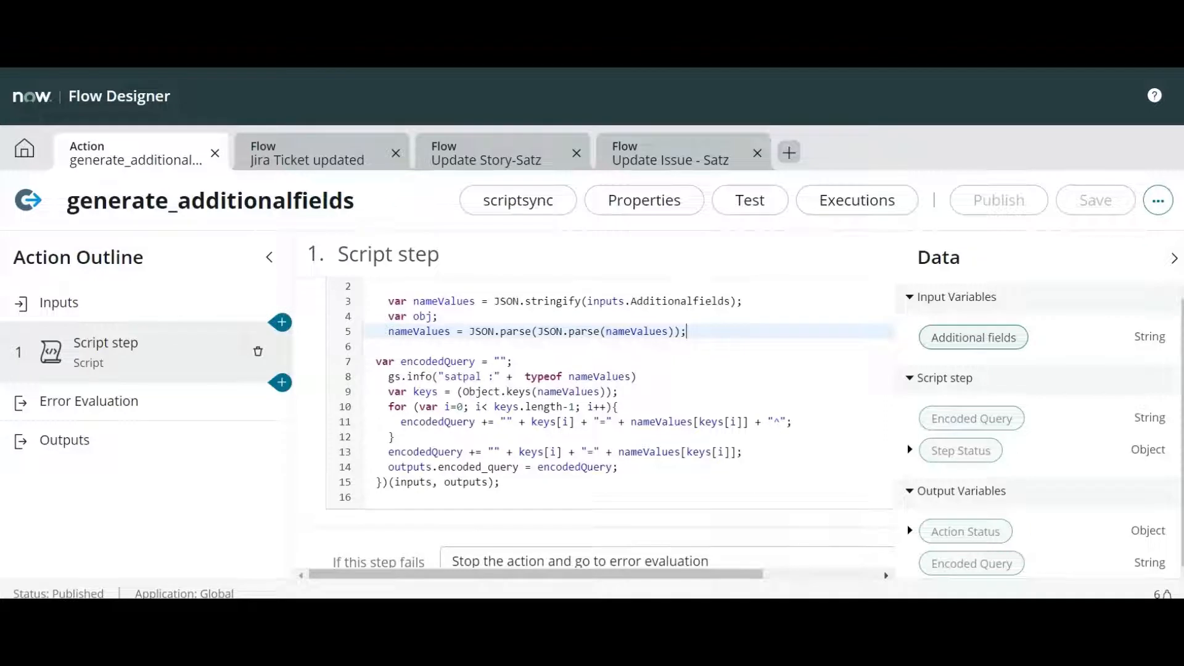
Step: Examine the script's loop over the keys and the line assigning the encoded query output
left_click(721, 408)
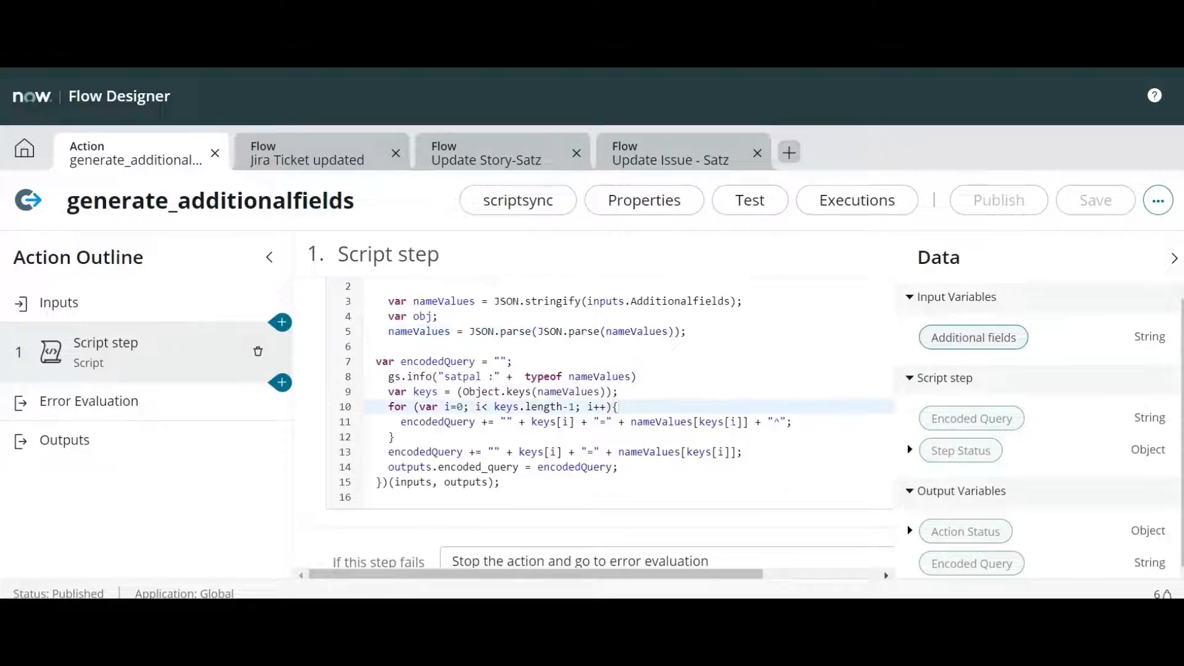
left_click(654, 467)
left_click(597, 499)
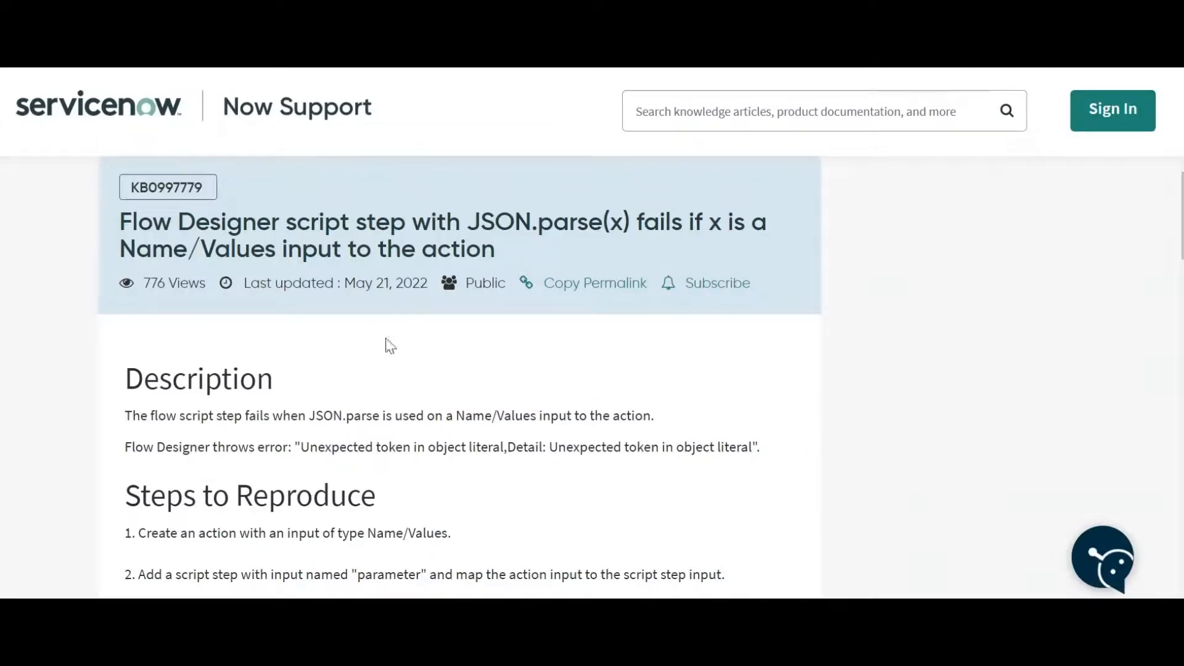
Step: Switch to Now Support article KB0997779 and read its JSON.parse error description, steps to reproduce and workarounds for Name/Values inputs
scroll(388, 343, "down", 3)
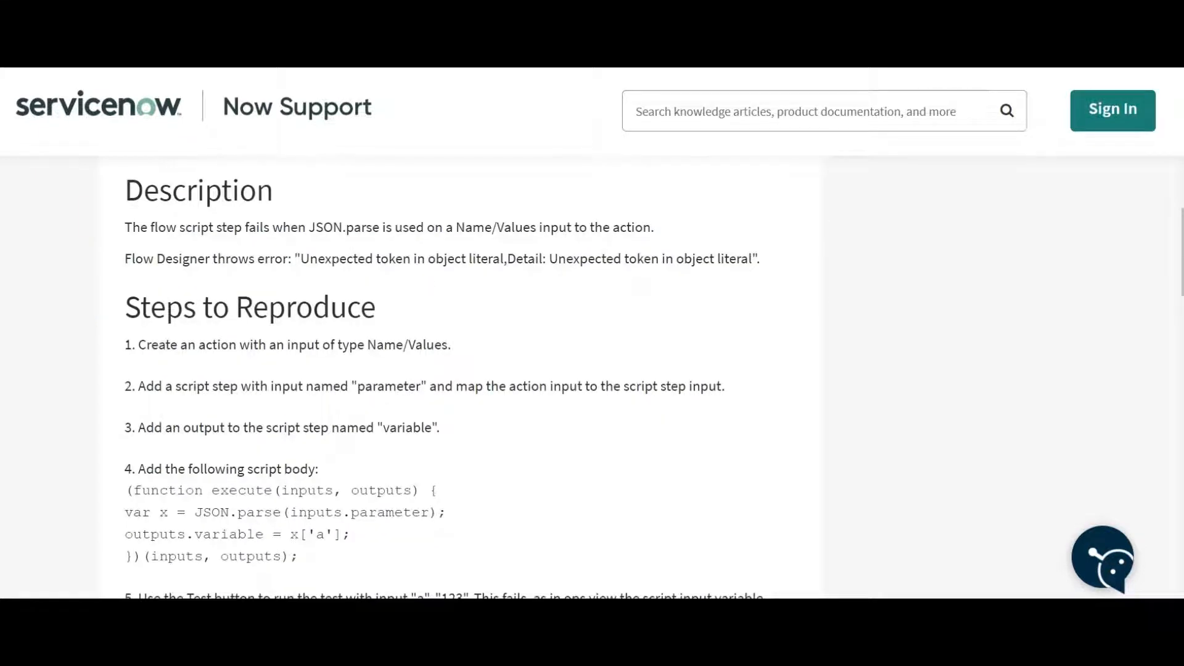
left_click_drag(301, 259, 752, 259)
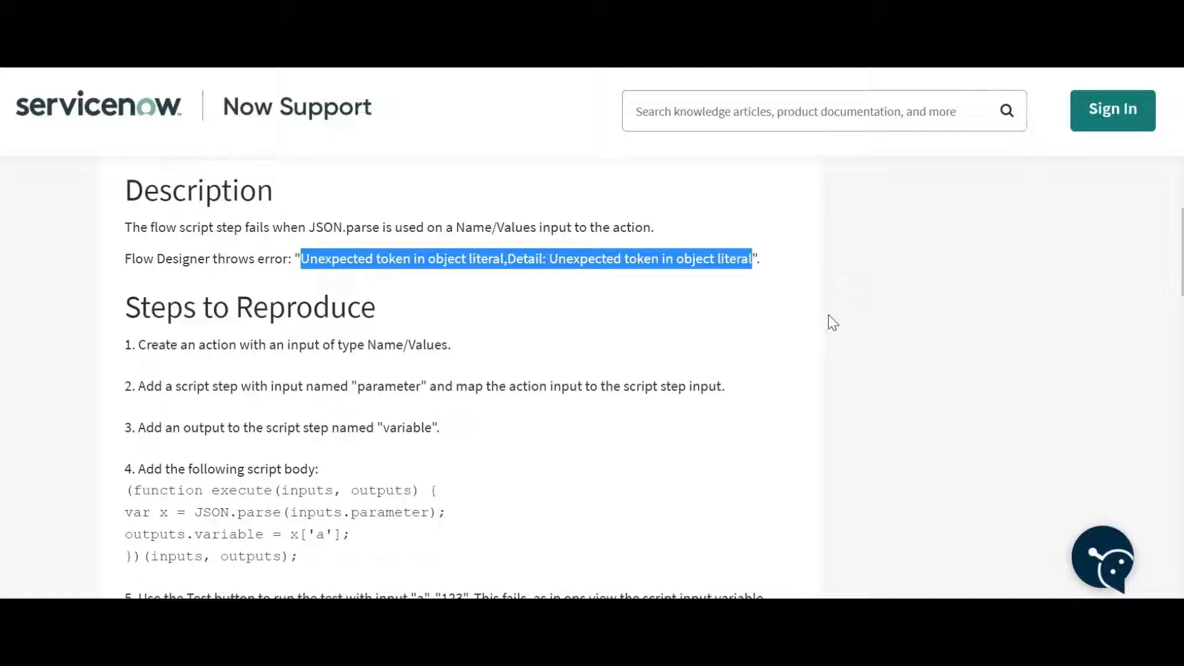
scroll(714, 339, "down", 5)
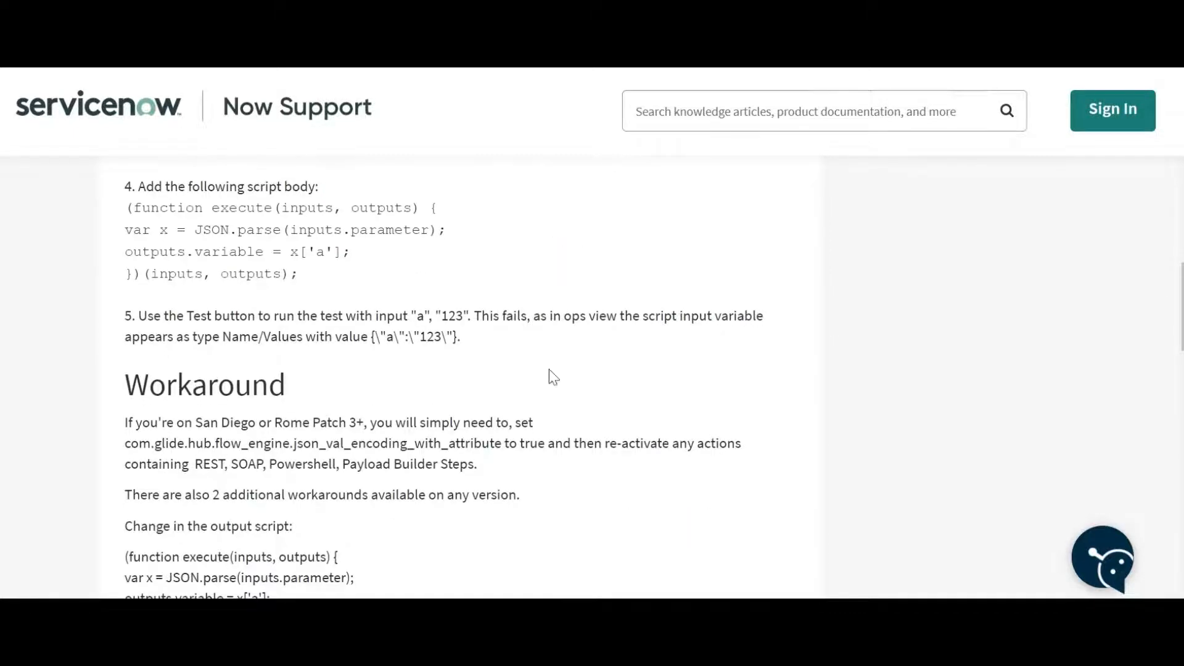
scroll(431, 392, "down", 3)
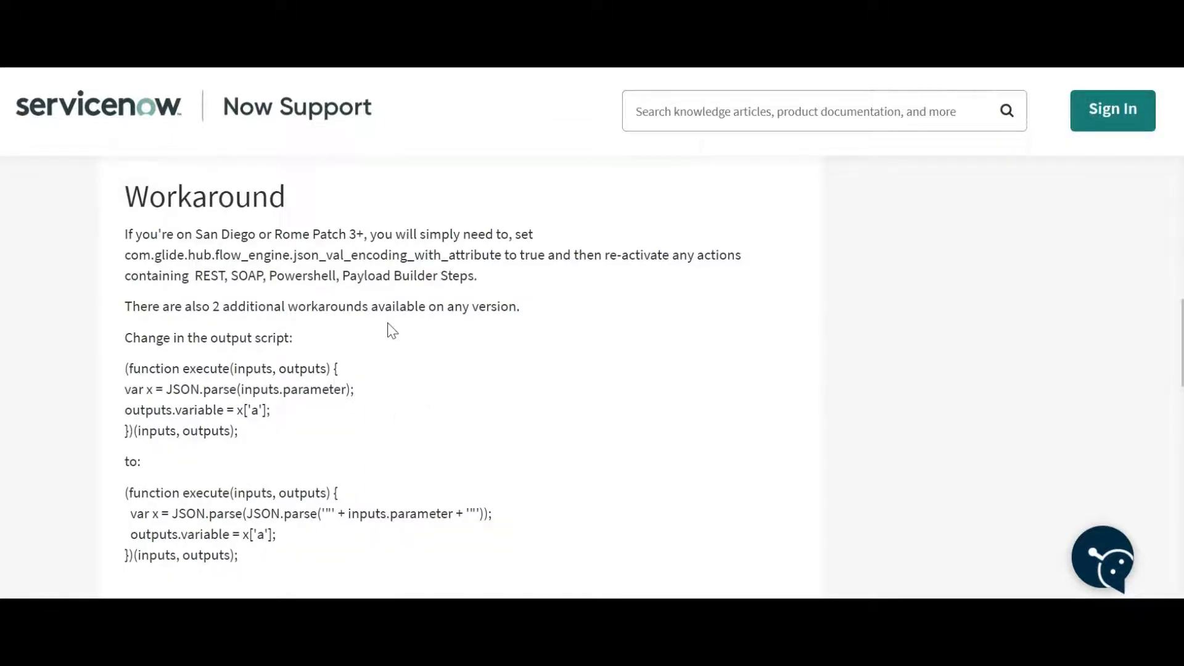
scroll(393, 332, "down", 15)
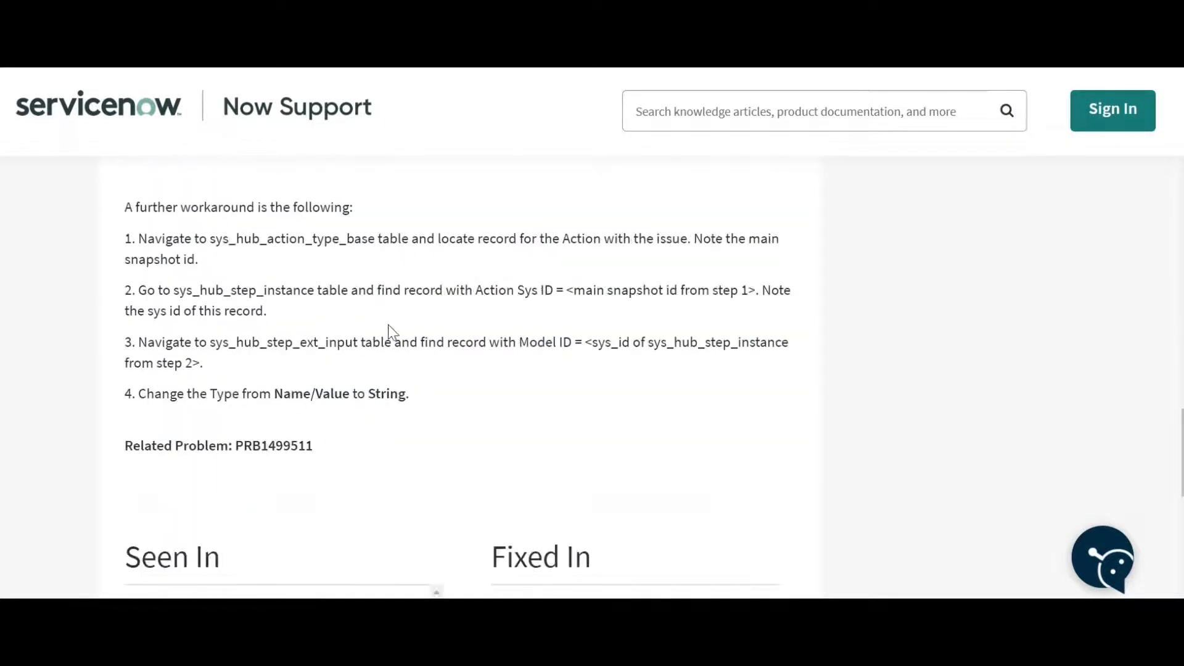
scroll(571, 352, "up", 5)
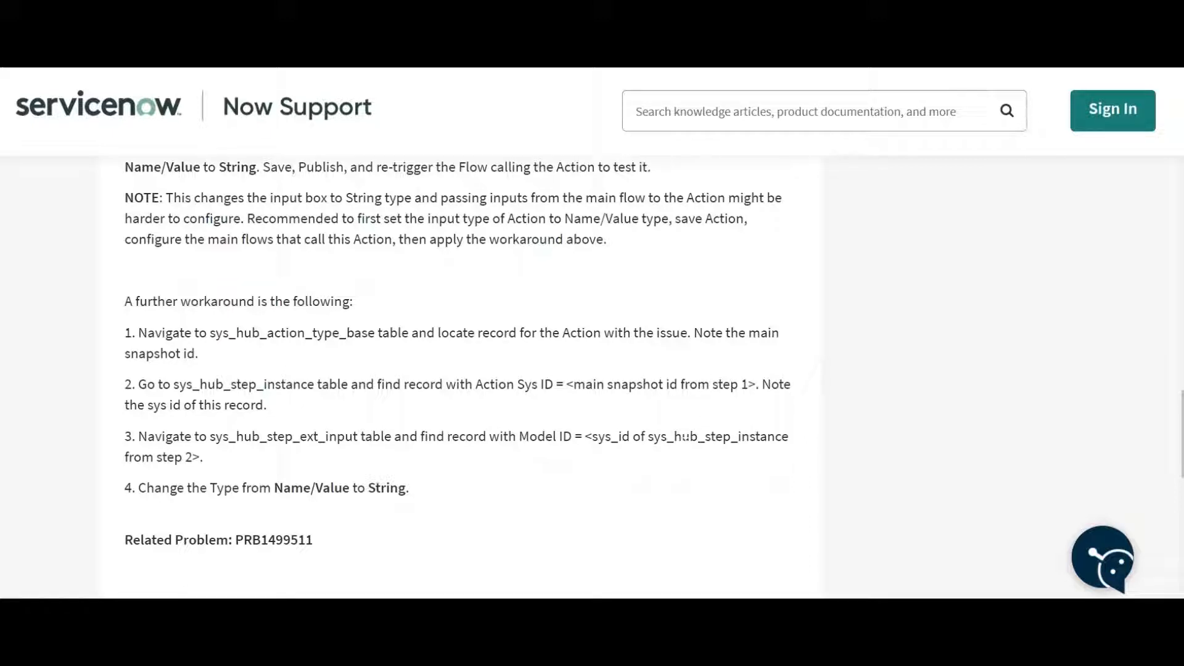
scroll(558, 370, "up", 3)
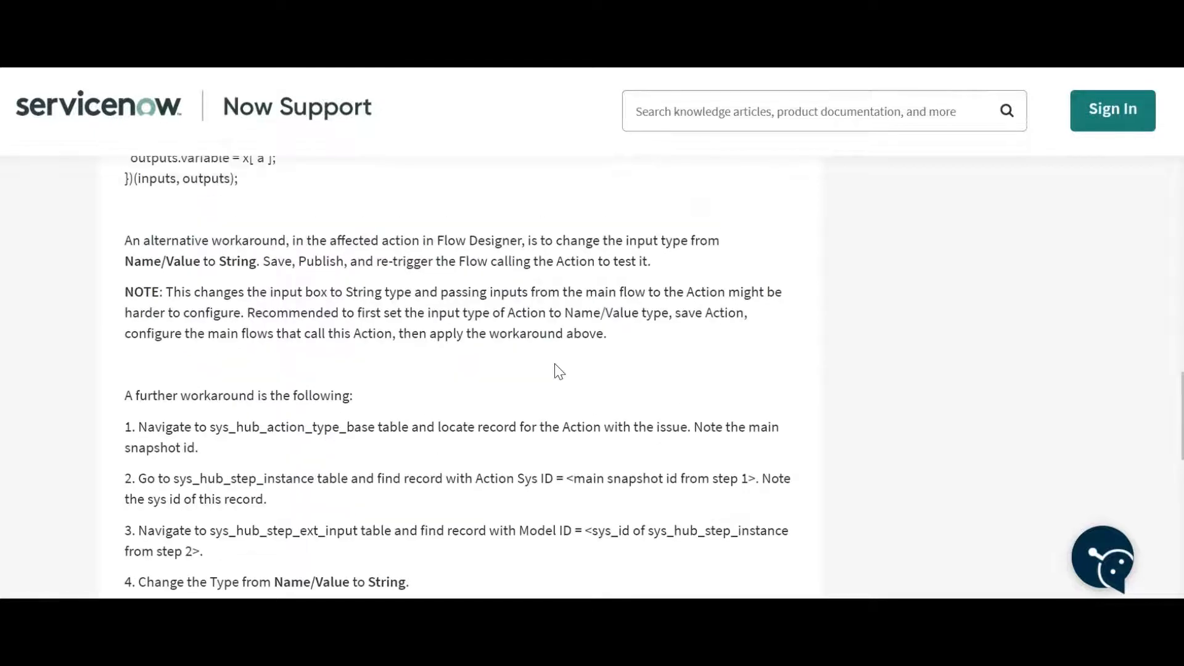
scroll(558, 356, "down", 3)
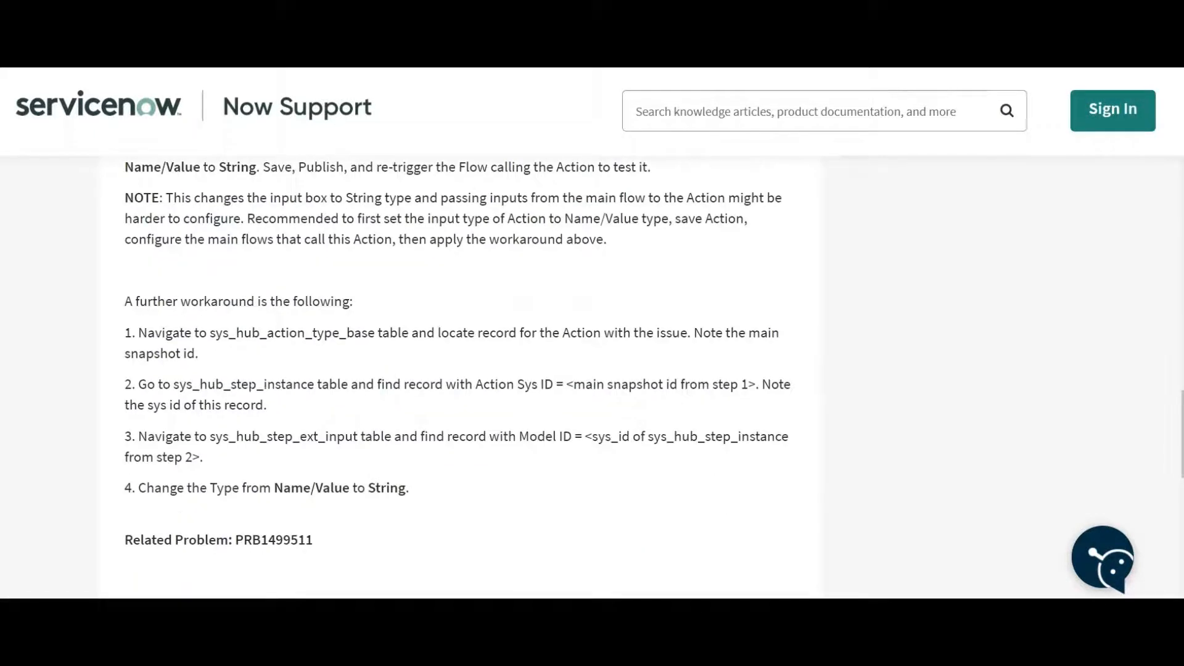
scroll(402, 456, "down", 4)
scroll(566, 484, "down", 5)
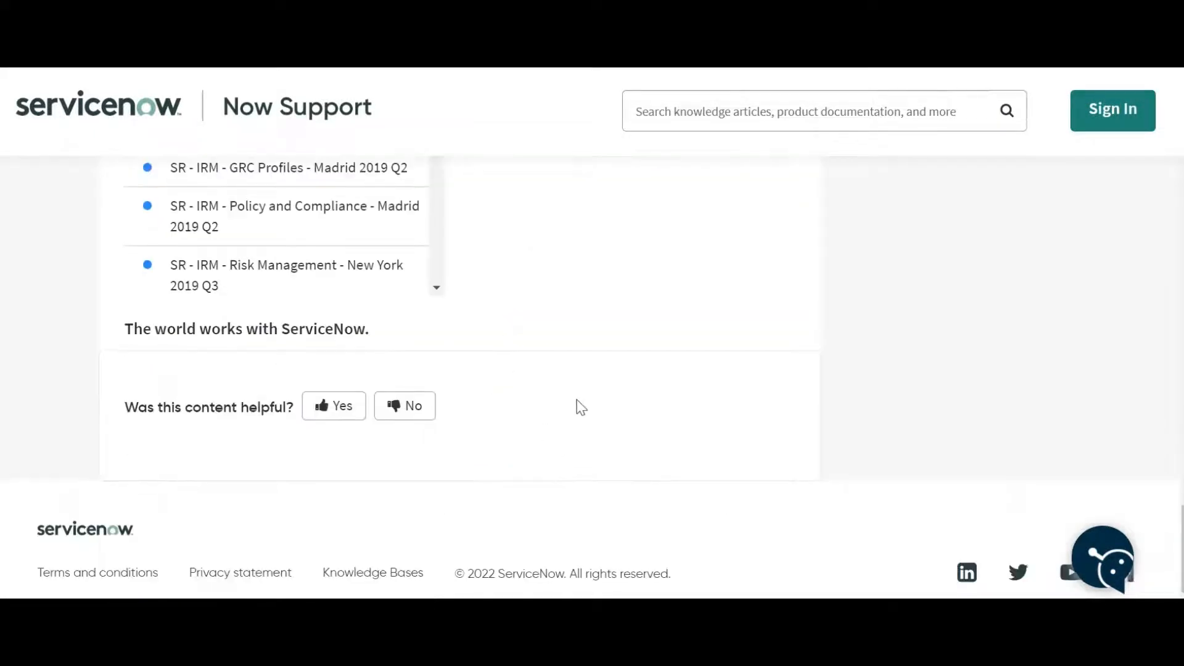
scroll(576, 405, "up", 8)
scroll(679, 364, "up", 10)
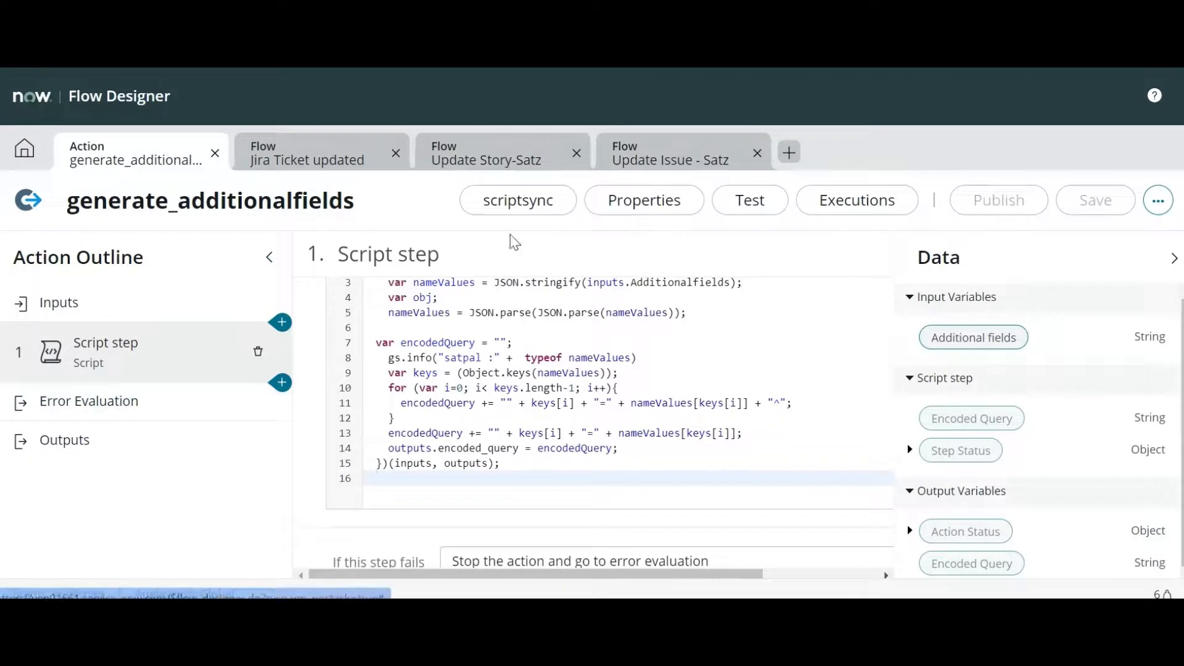
Step: Switch back to Flow Designer and insert the generate_additionalfields action before Update Issue in the Update Issue - Satz flow
left_click(614, 156)
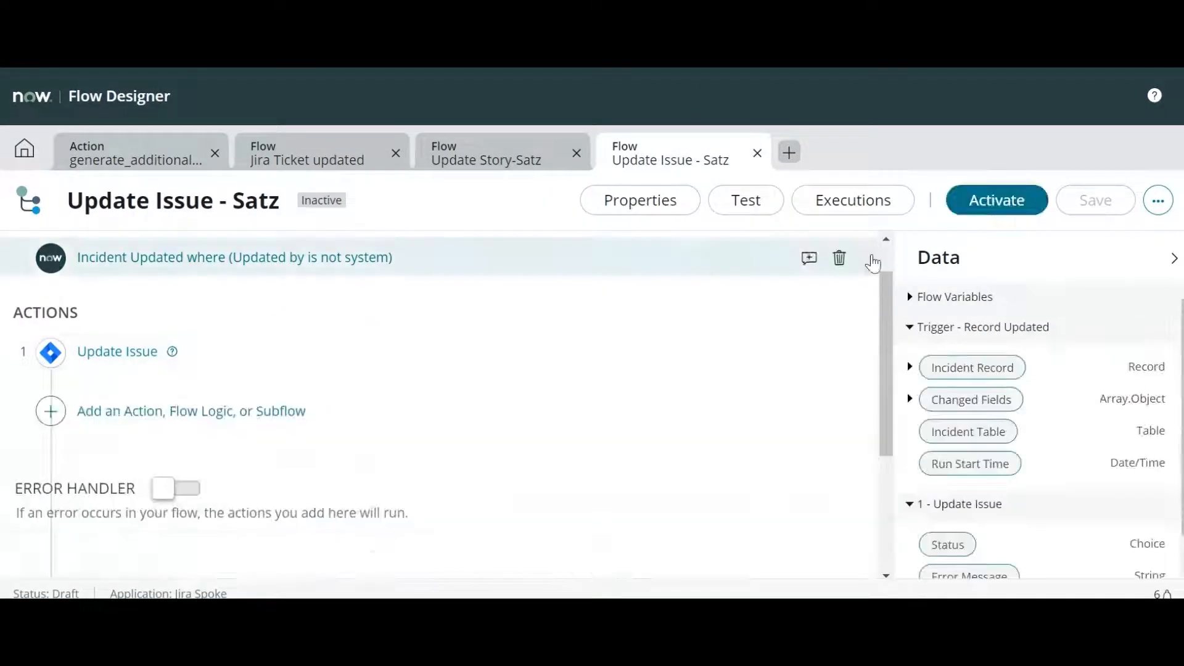
mouse_move(66, 378)
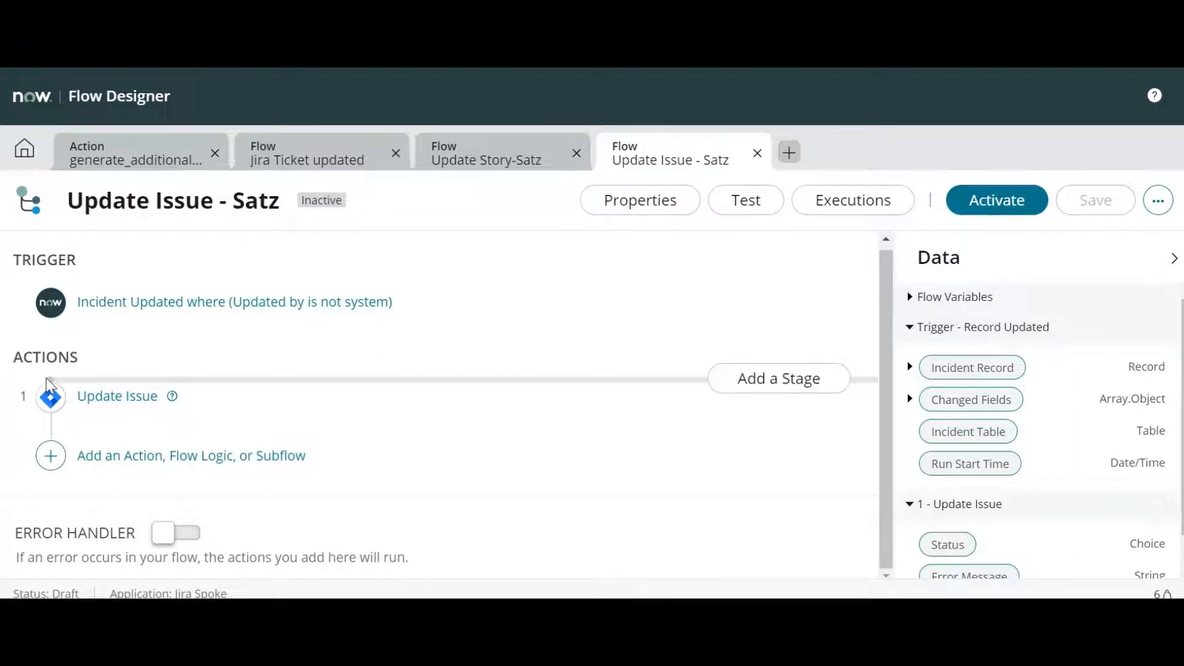
left_click(51, 378)
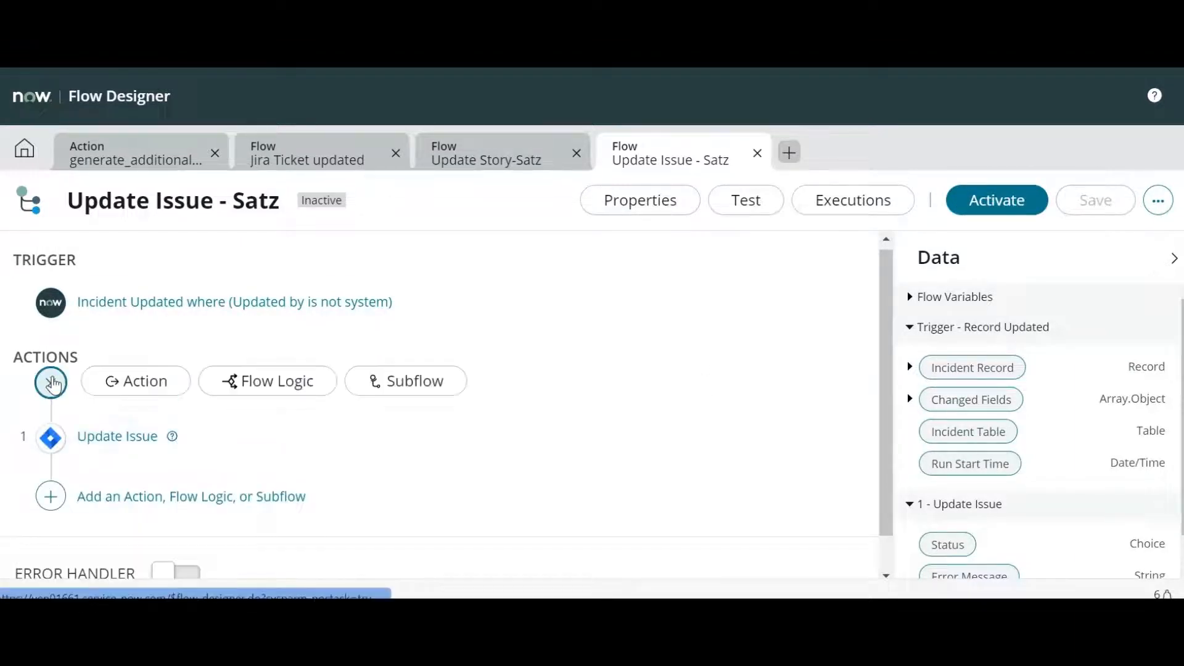
left_click(151, 382)
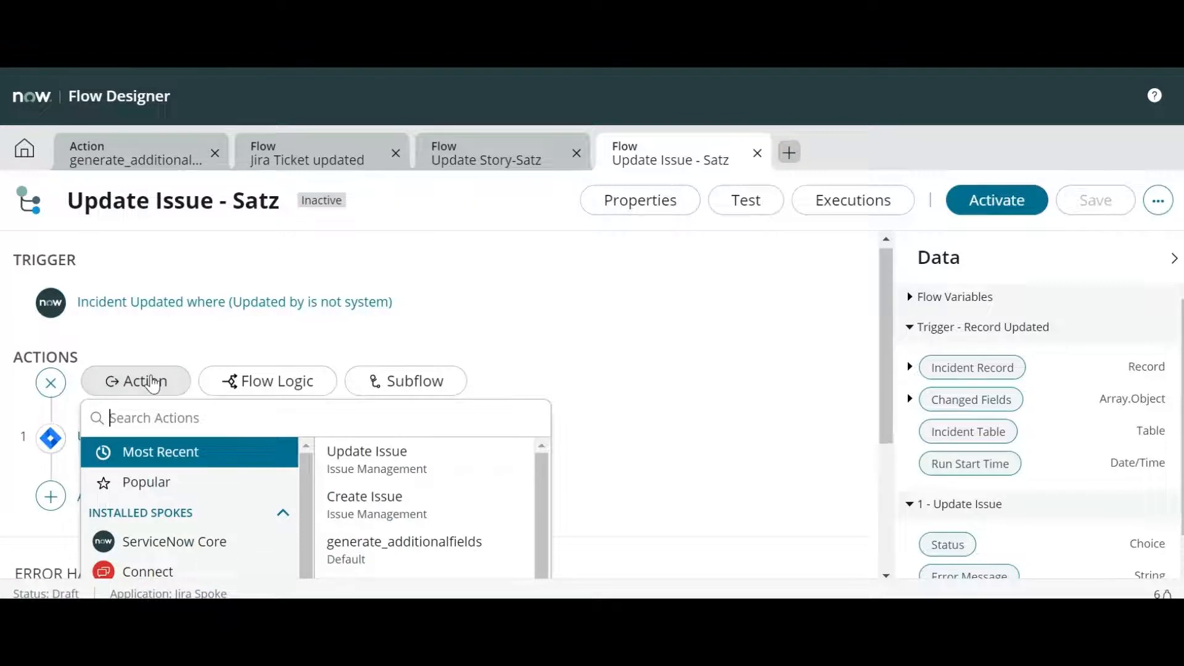
left_click(471, 553)
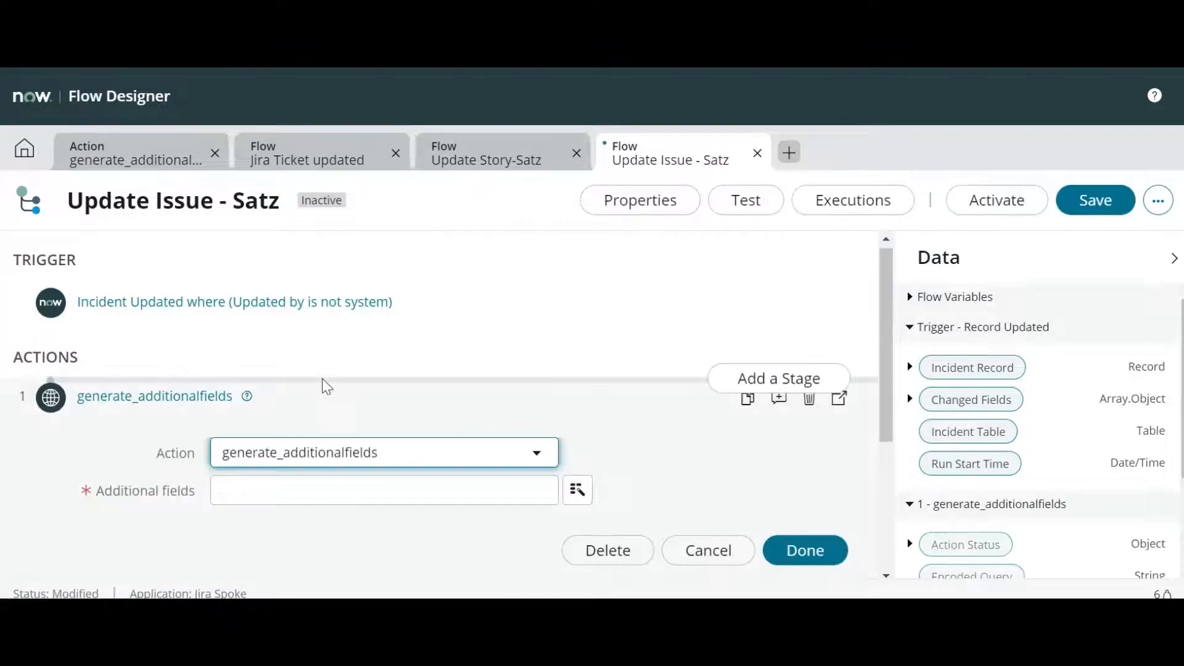
scroll(394, 480, "down", 1)
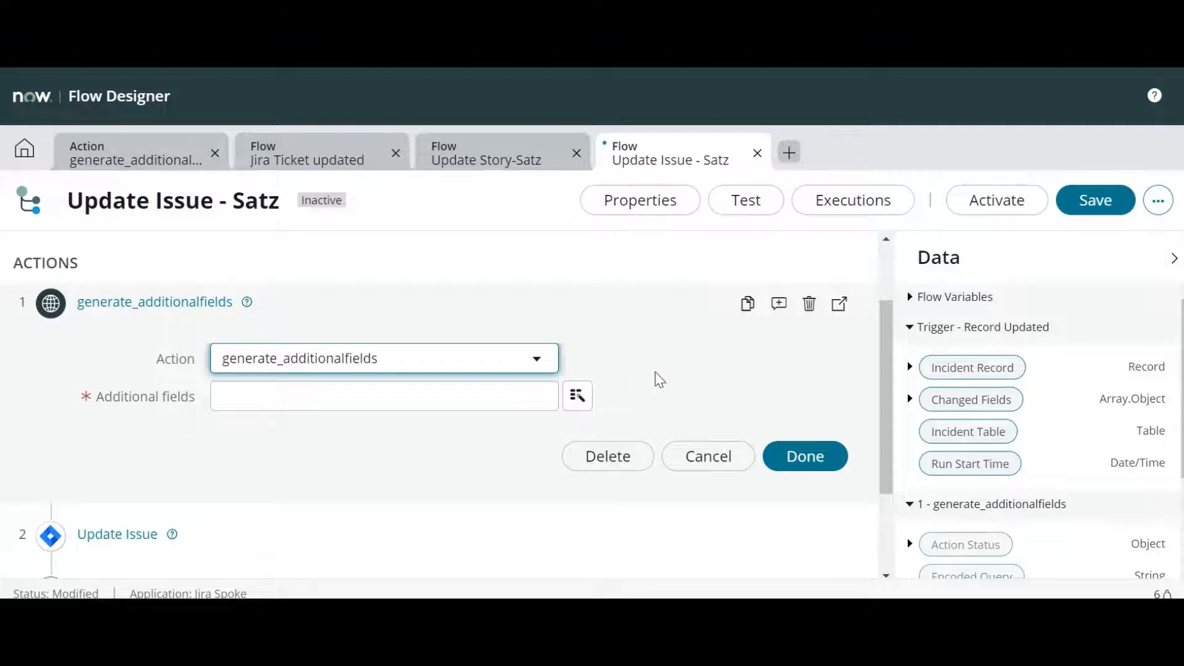
Step: Enter the sample JSON {"test":"test"} as the Additional fields value of the generate_additionalfields action
key("Tab")
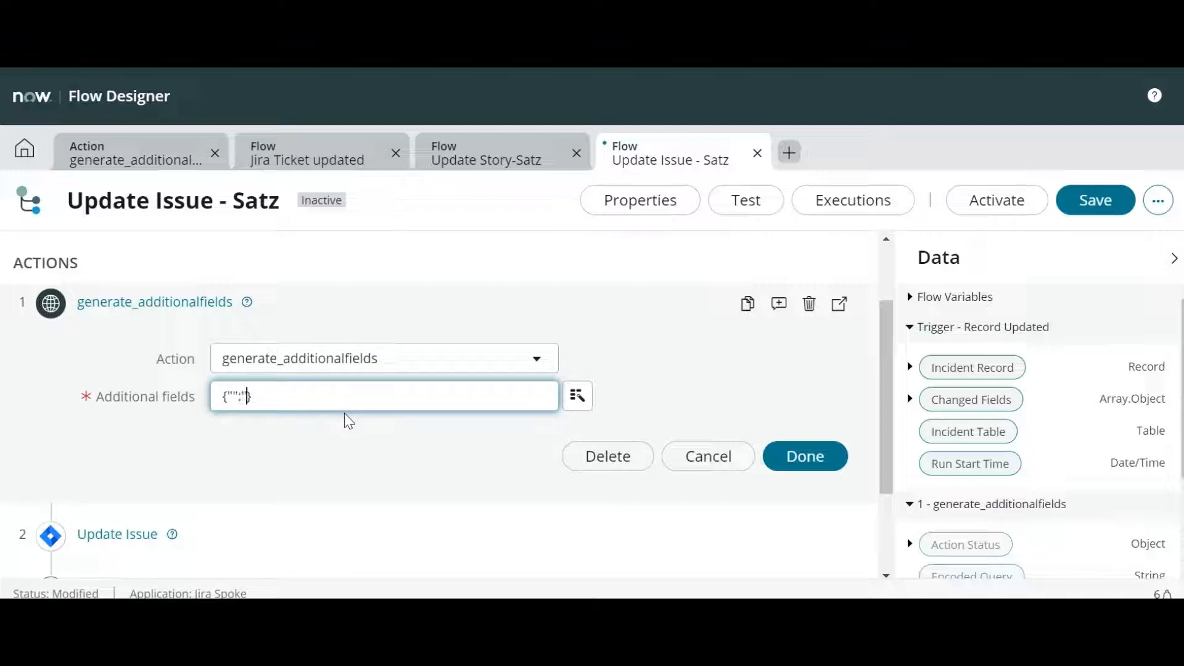
key("Left")
key("Left")
key("Left")
type("test")
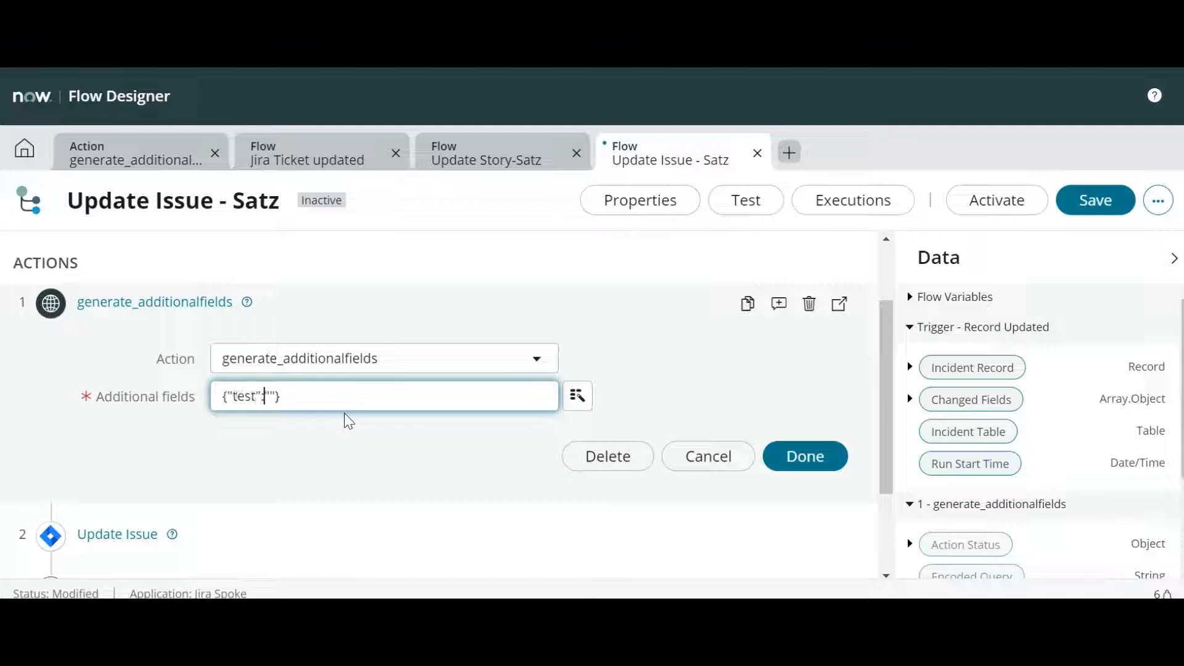
key("Right")
key("Right")
key("Right")
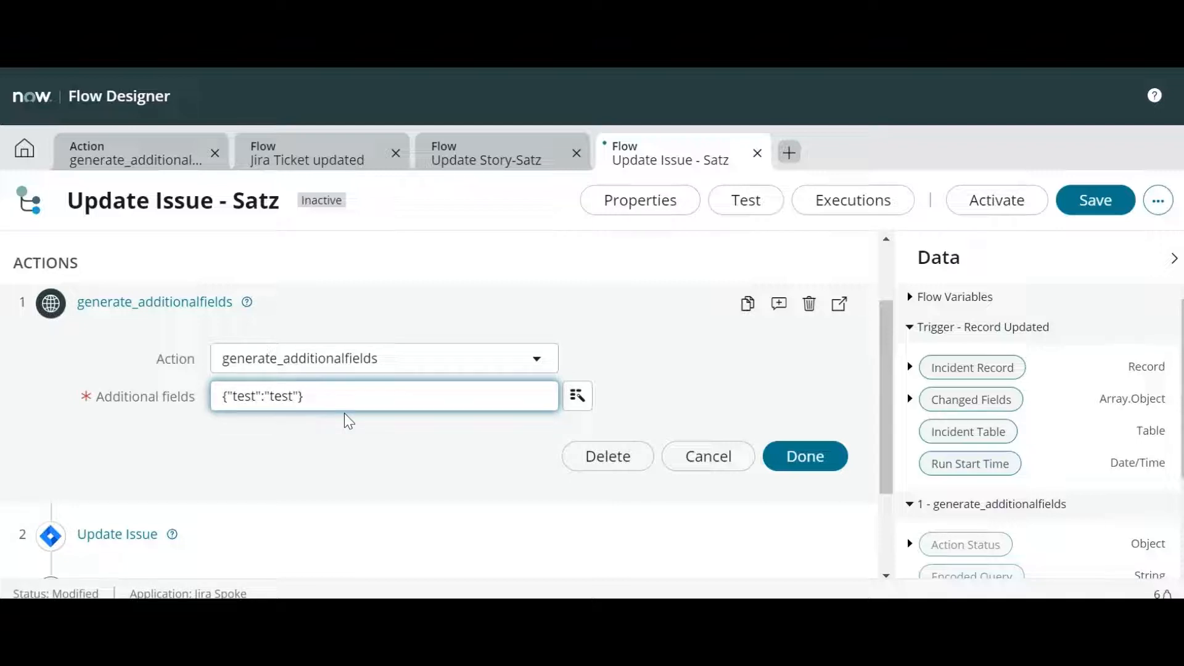
Step: Check the sample JSON's key and value, and cut the whole text out of Additional fields
double_click(242, 397)
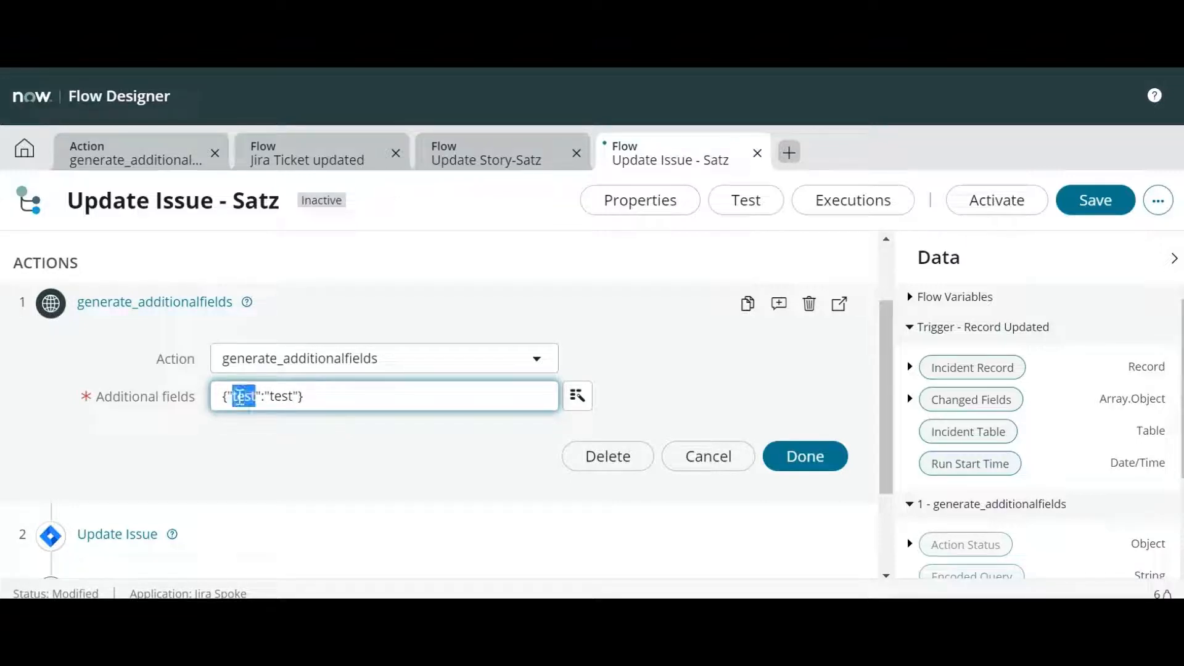
double_click(271, 396)
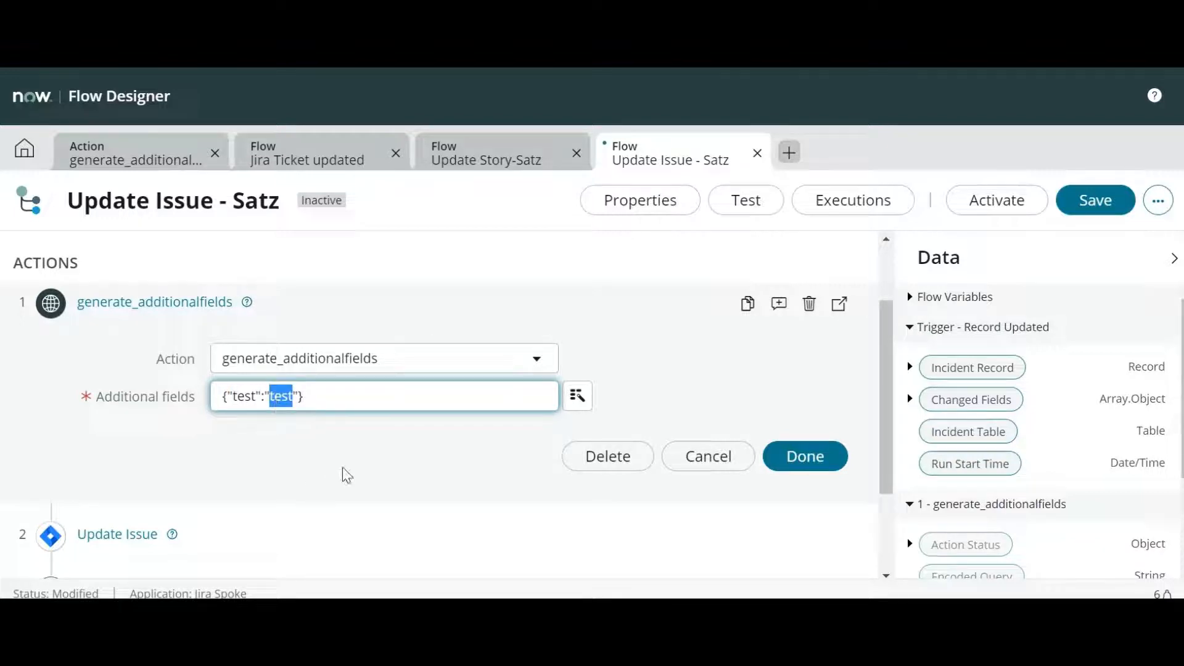
left_click(303, 396)
key("ctrl+a")
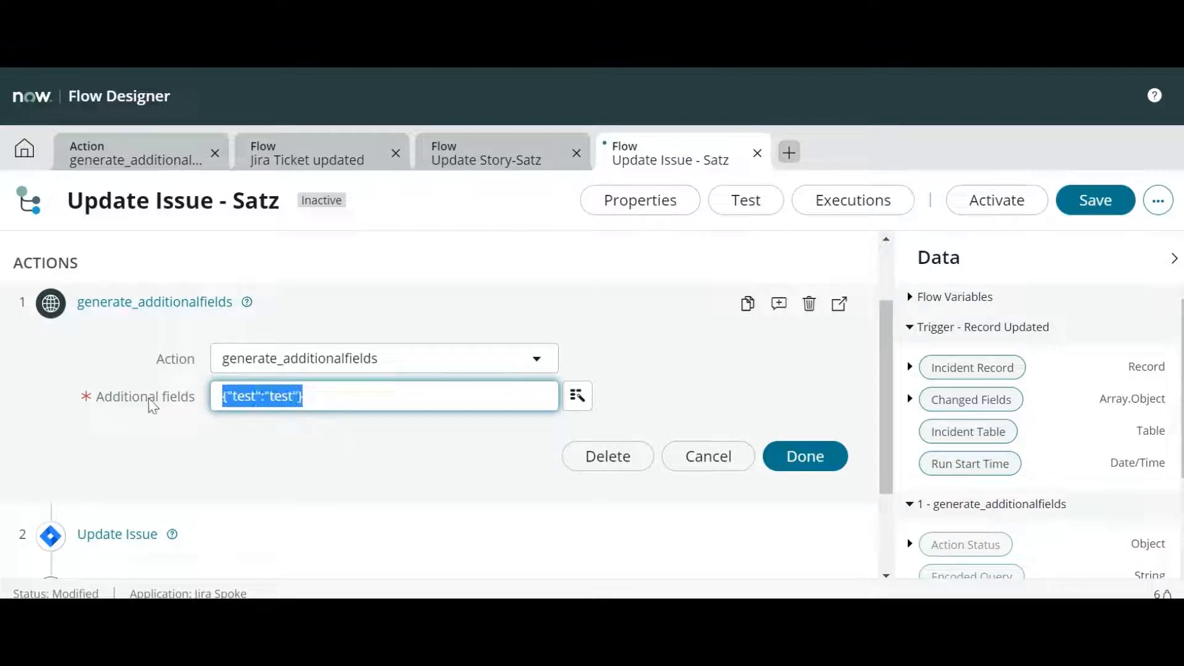
key("ctrl+x")
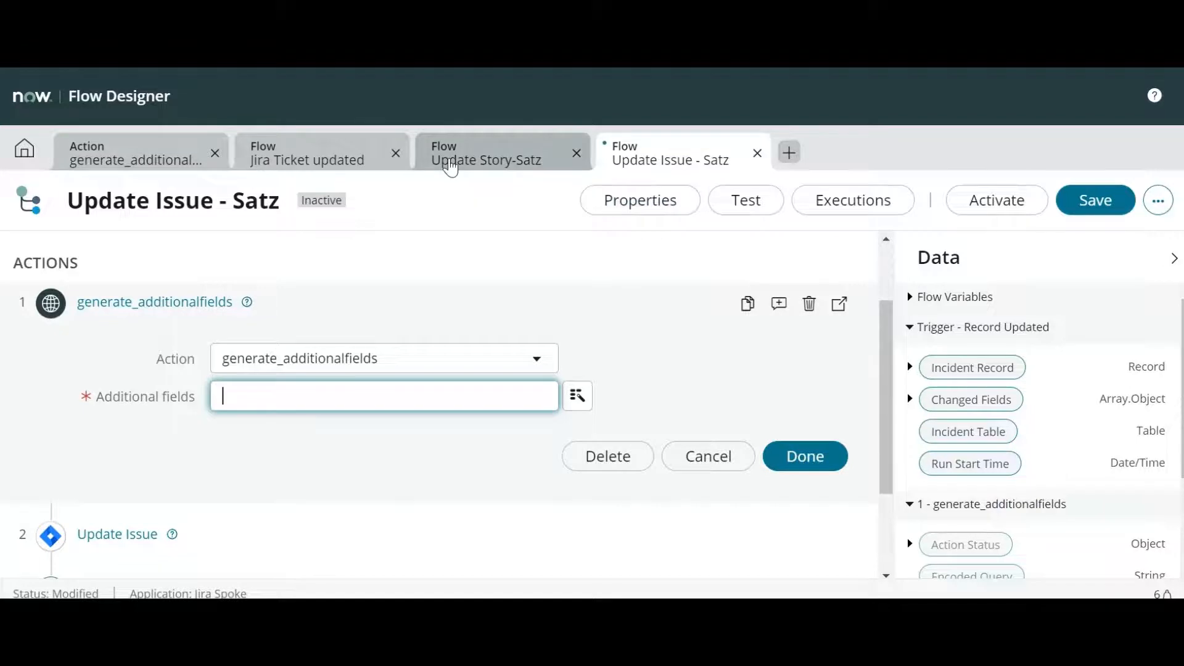
Step: Examine the Additional fields JSON of generate_additionalfields in the Jira Ticket updated flow, including its customfield_10062 key
left_click(450, 164)
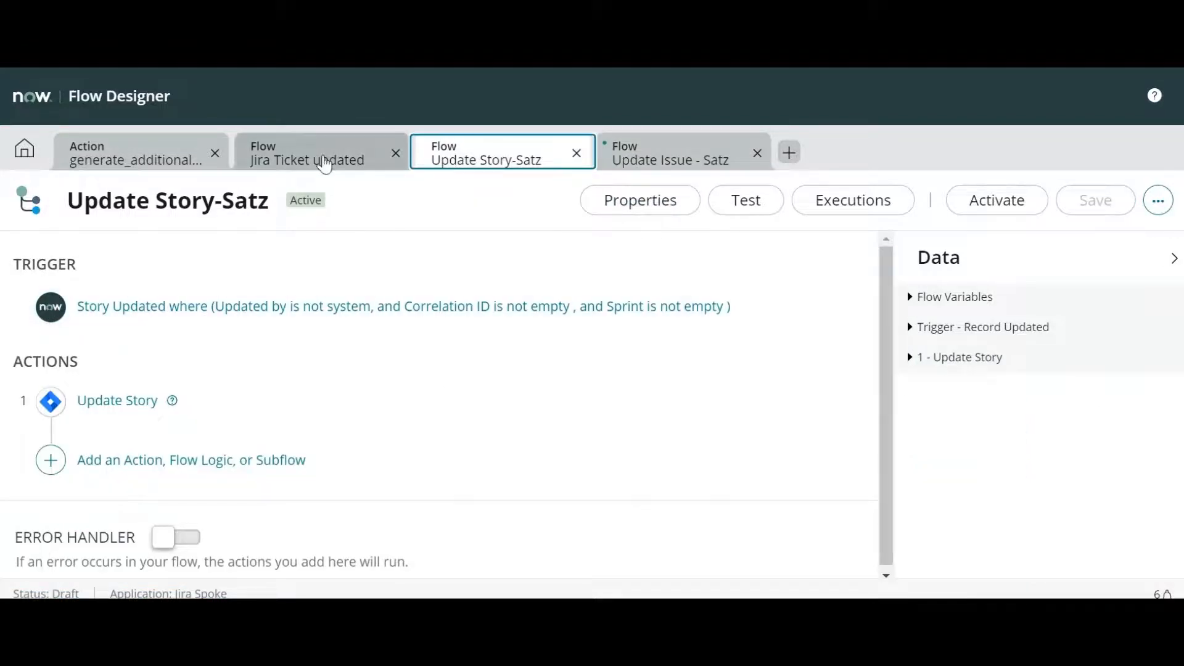
left_click(325, 161)
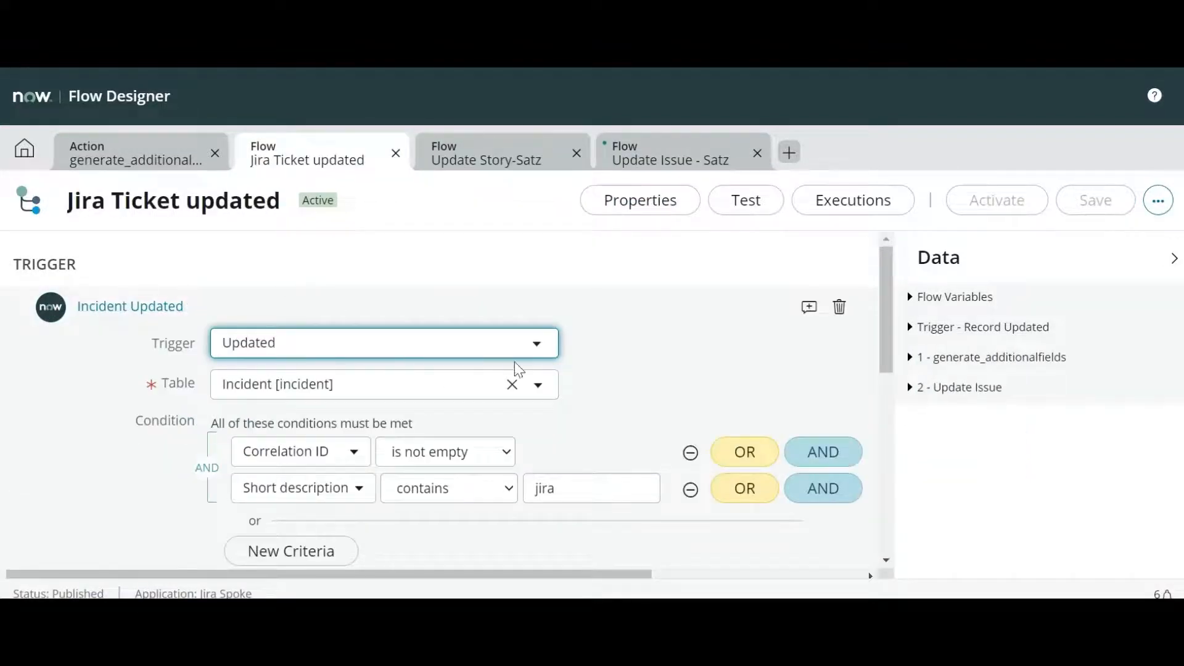
scroll(456, 316, "down", 2)
scroll(456, 316, "down", 4)
left_click(389, 438)
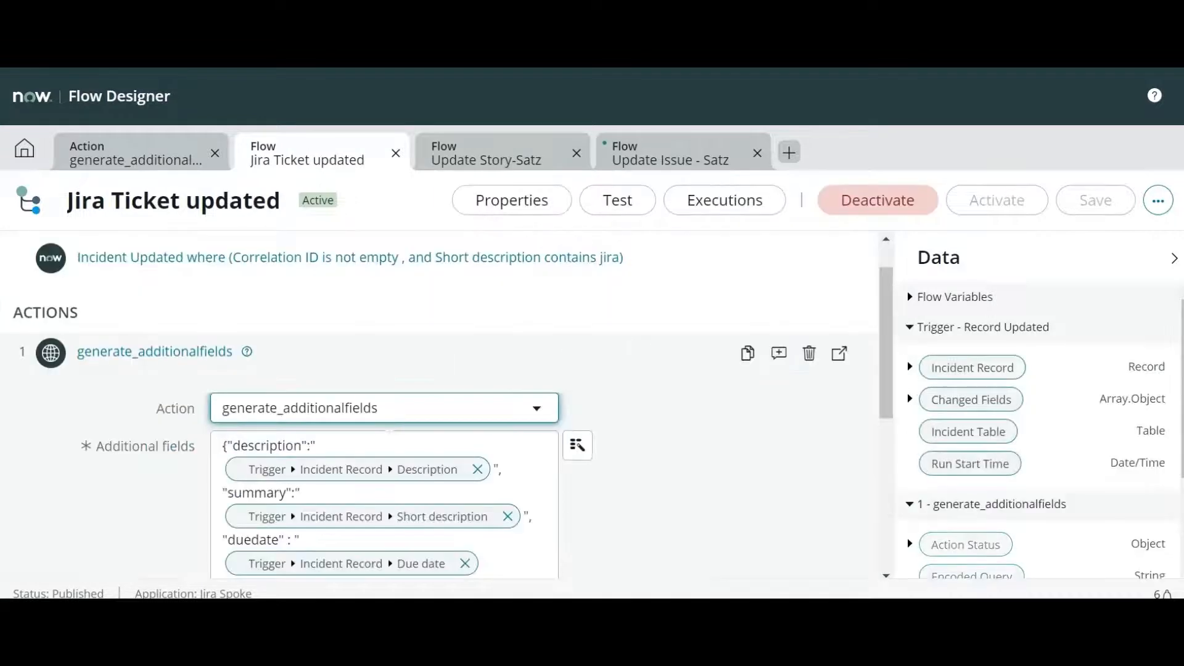
scroll(385, 420, "down", 3)
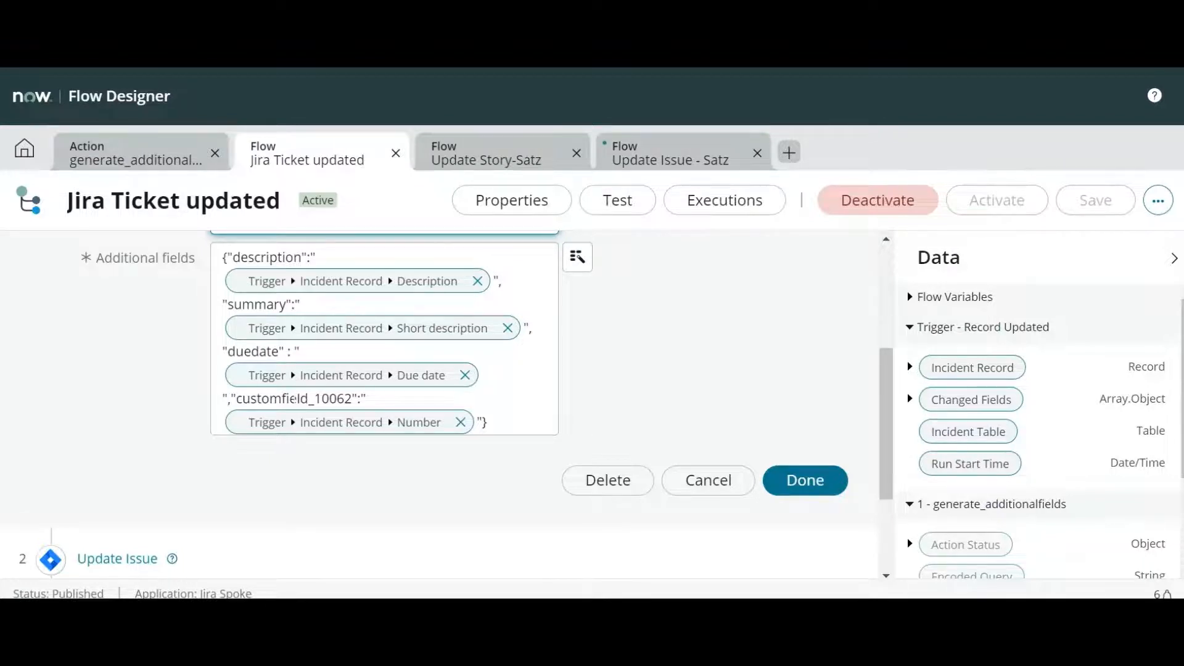
left_click_drag(366, 399, 236, 399)
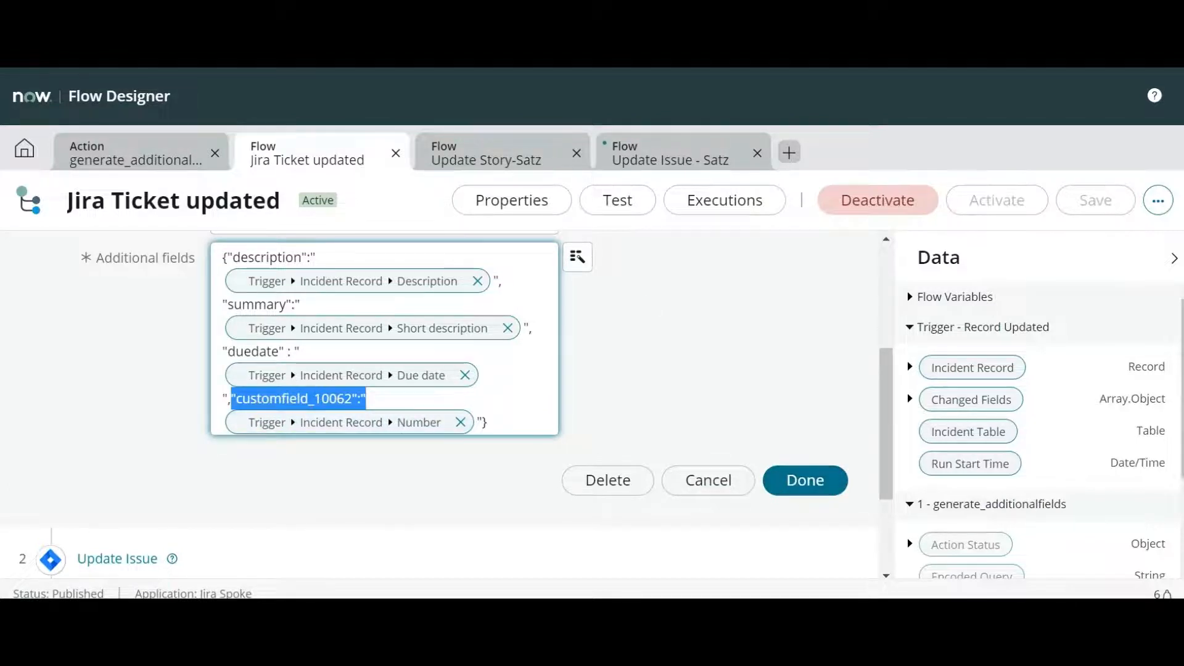
scroll(692, 272, "down", 2)
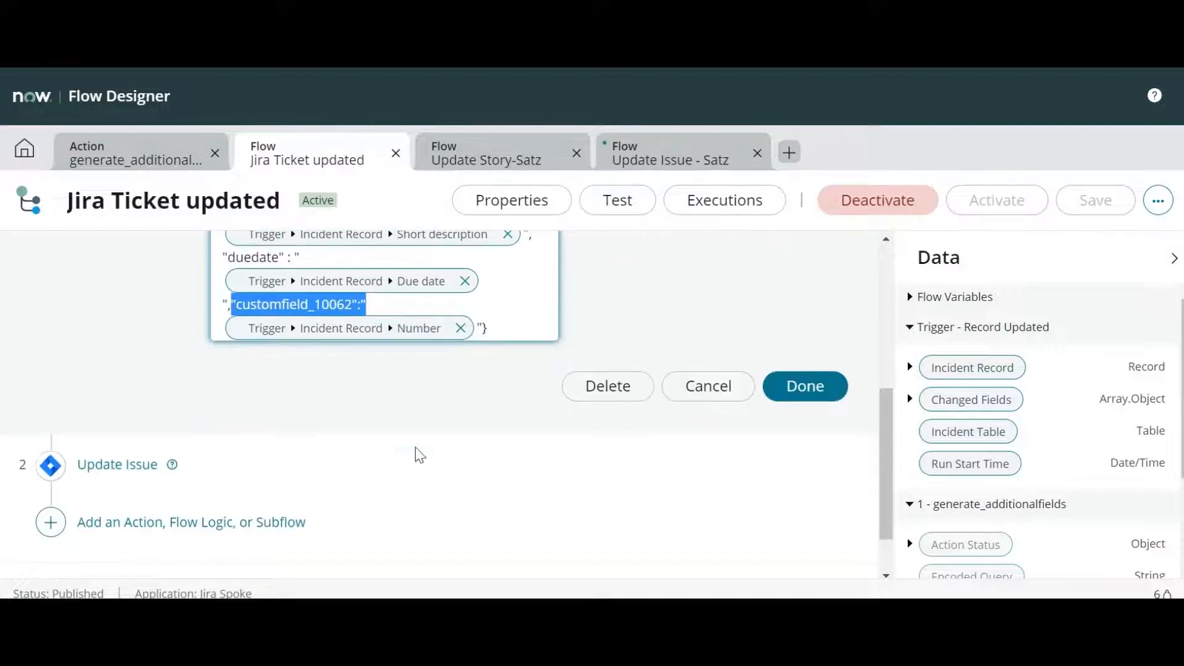
Step: Open the Update Issue action in the Jira Ticket updated flow and examine how Additional Fields uses the Encoded Query output
left_click(337, 477)
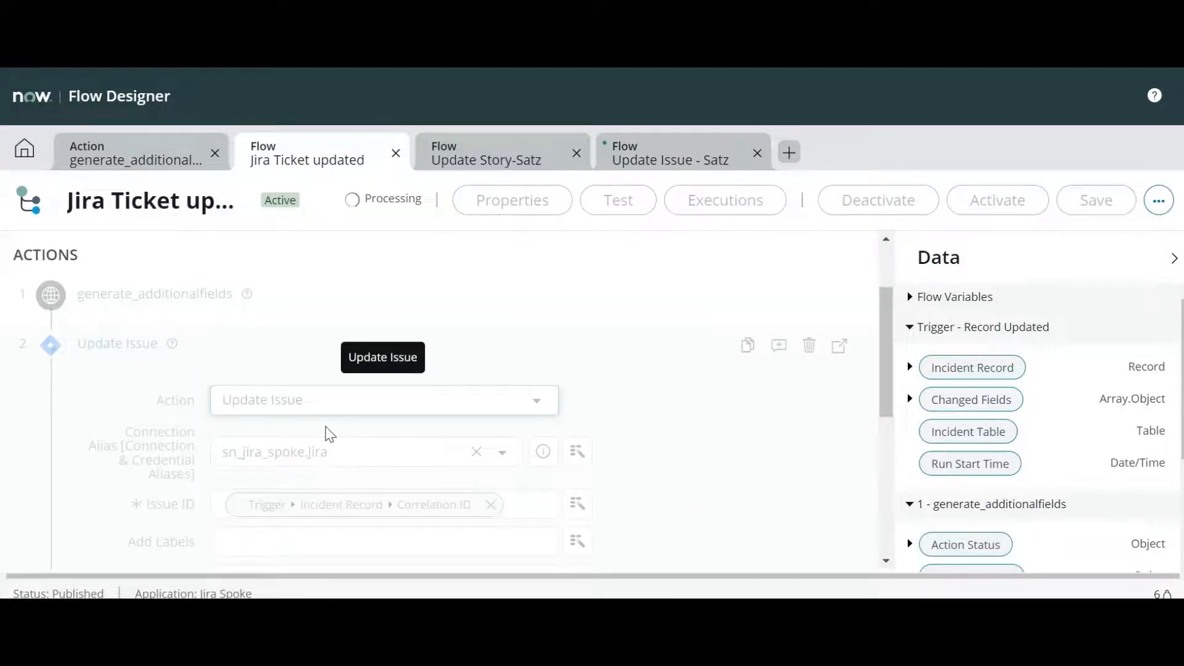
scroll(610, 370, "down", 4)
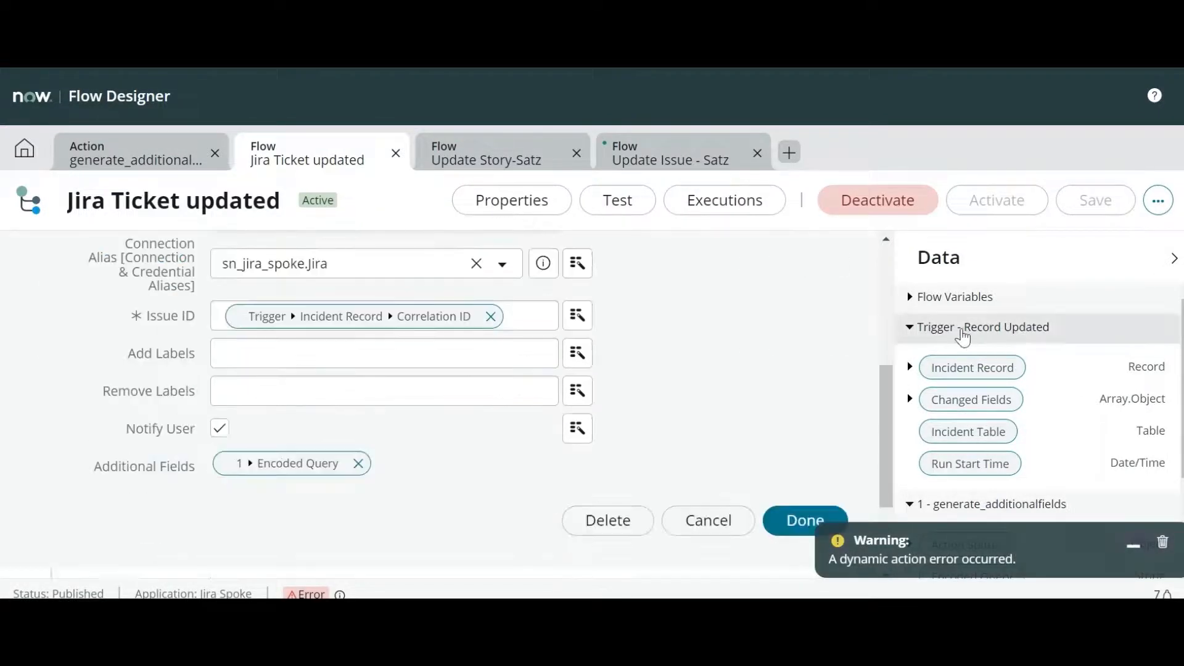
scroll(741, 374, "up", 4)
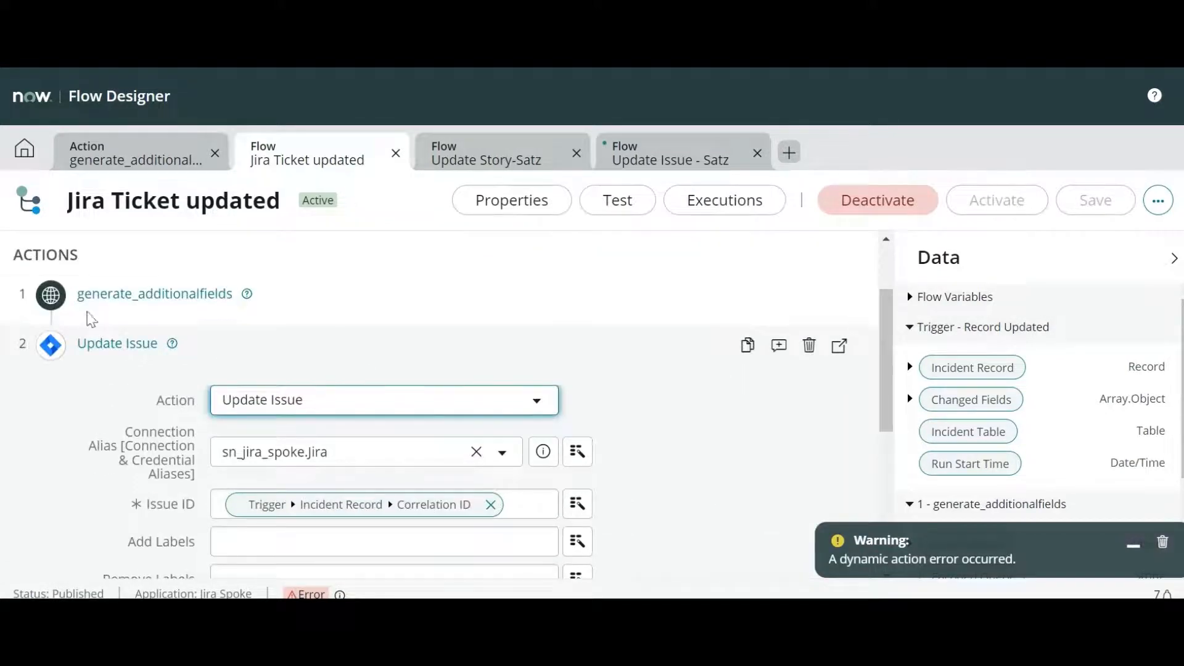
scroll(986, 432, "down", 2)
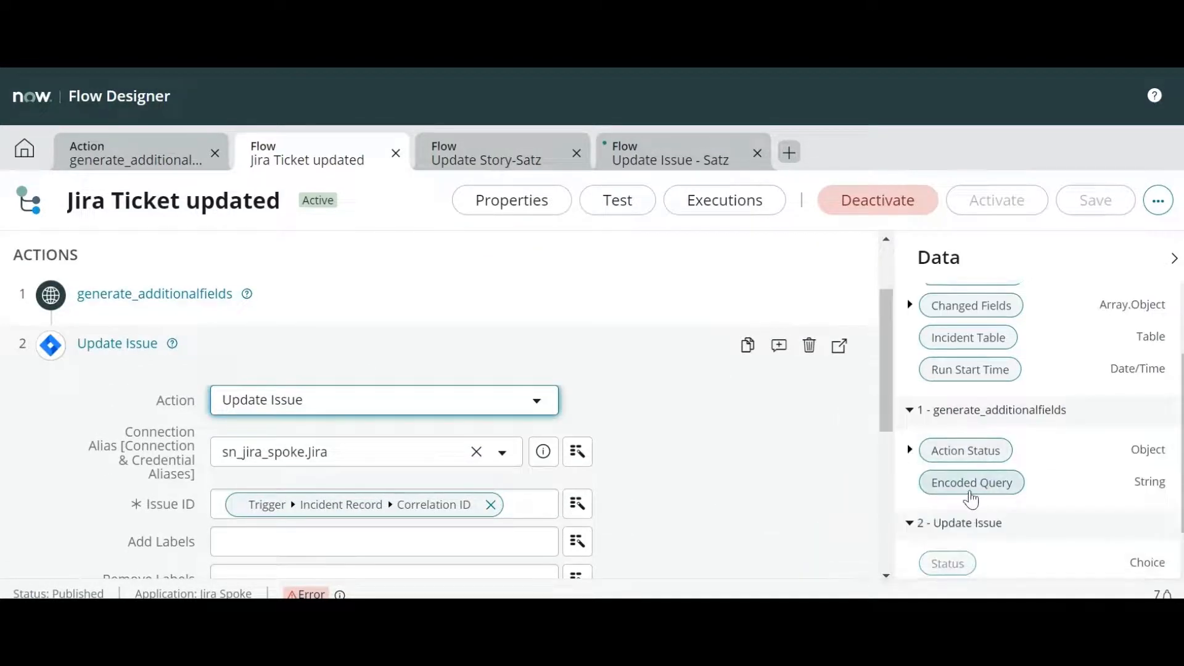
Step: Copy the generate_additionalfields Additional fields JSON from the Jira Ticket updated flow into the same action of the Update Issue - Satz flow
left_click_drag(972, 488, 603, 452)
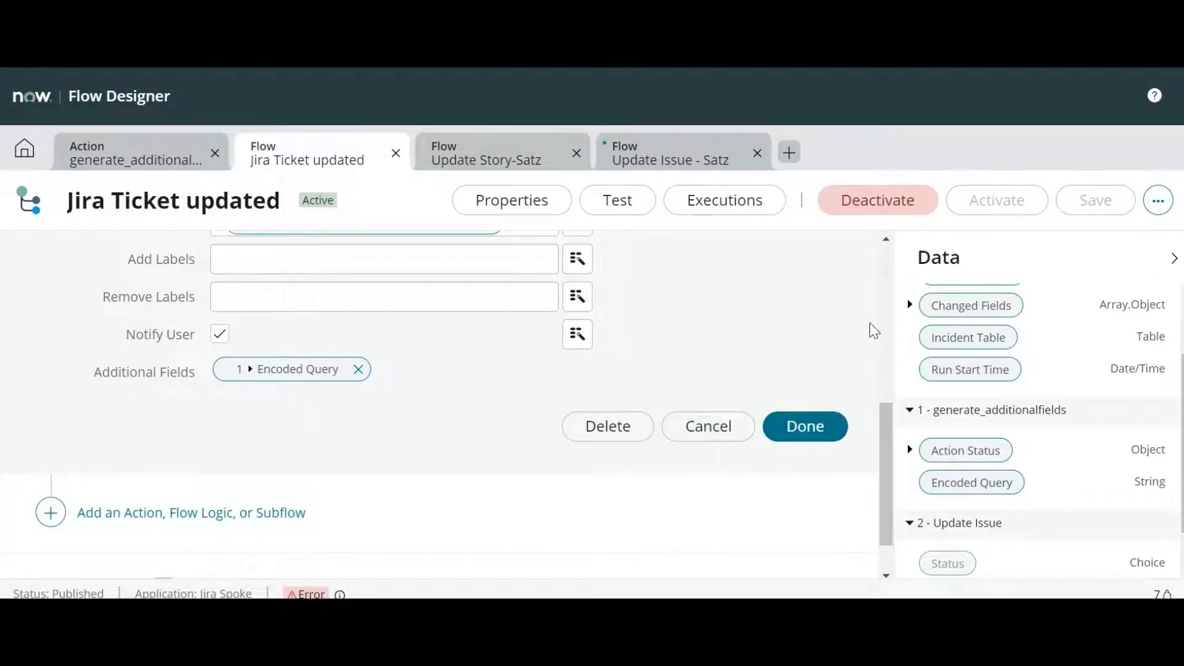
scroll(369, 371, "up", 5)
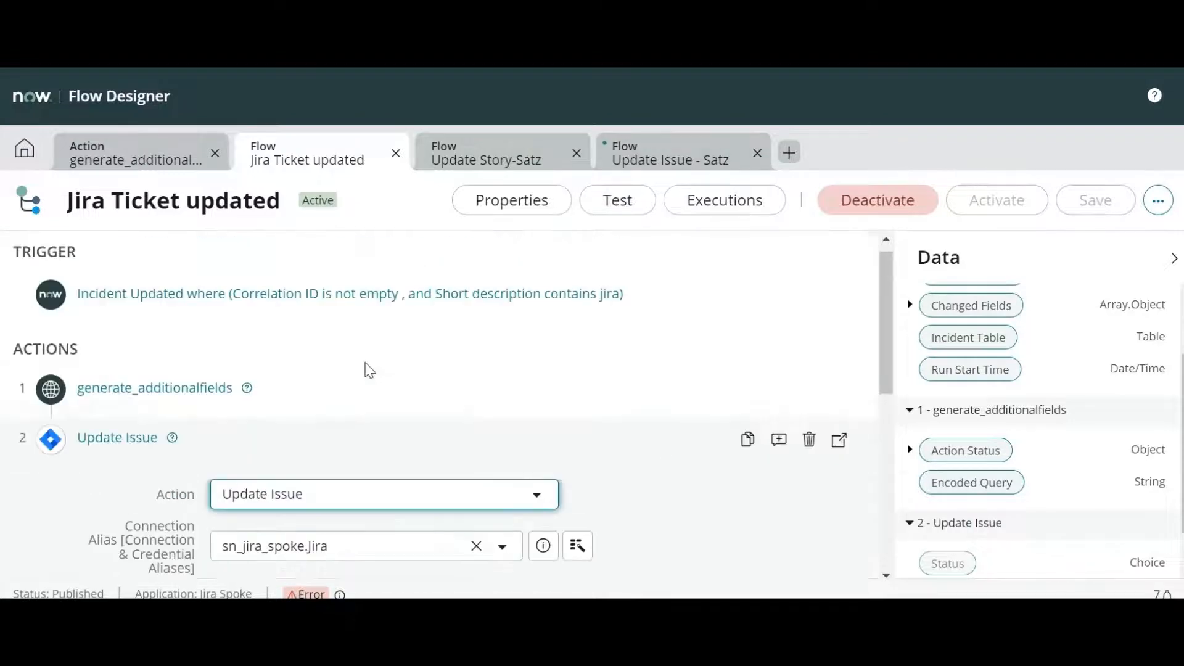
left_click(391, 401)
scroll(432, 346, "down", 3)
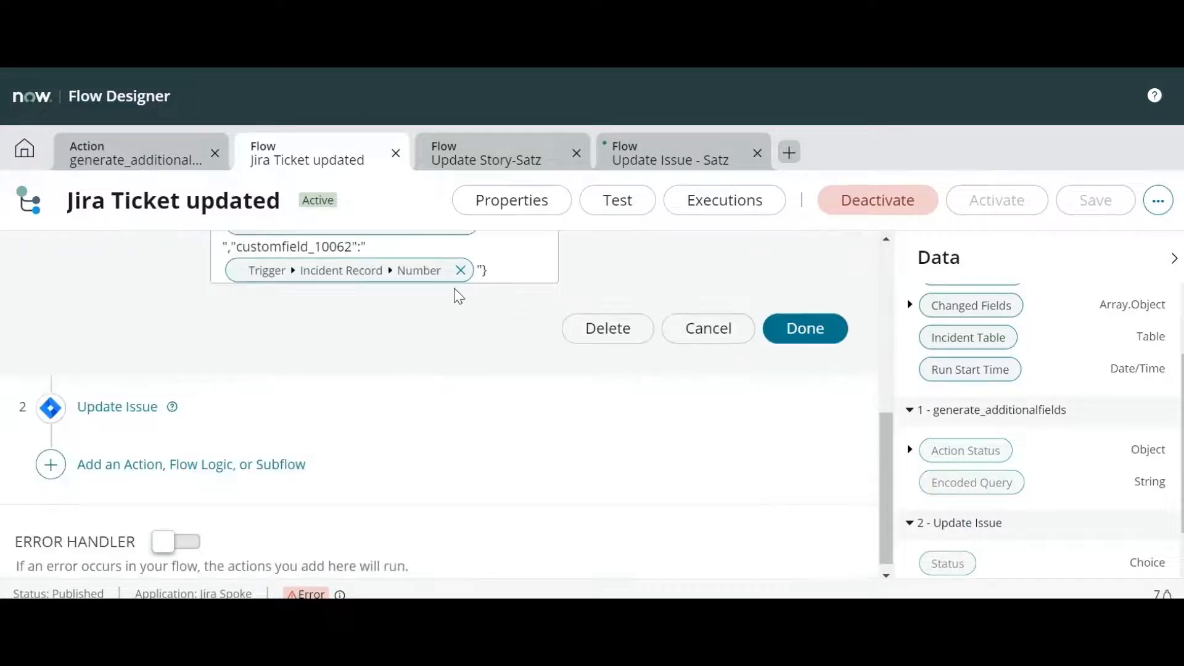
scroll(493, 303, "up", 1)
left_click_drag(491, 365, 196, 356)
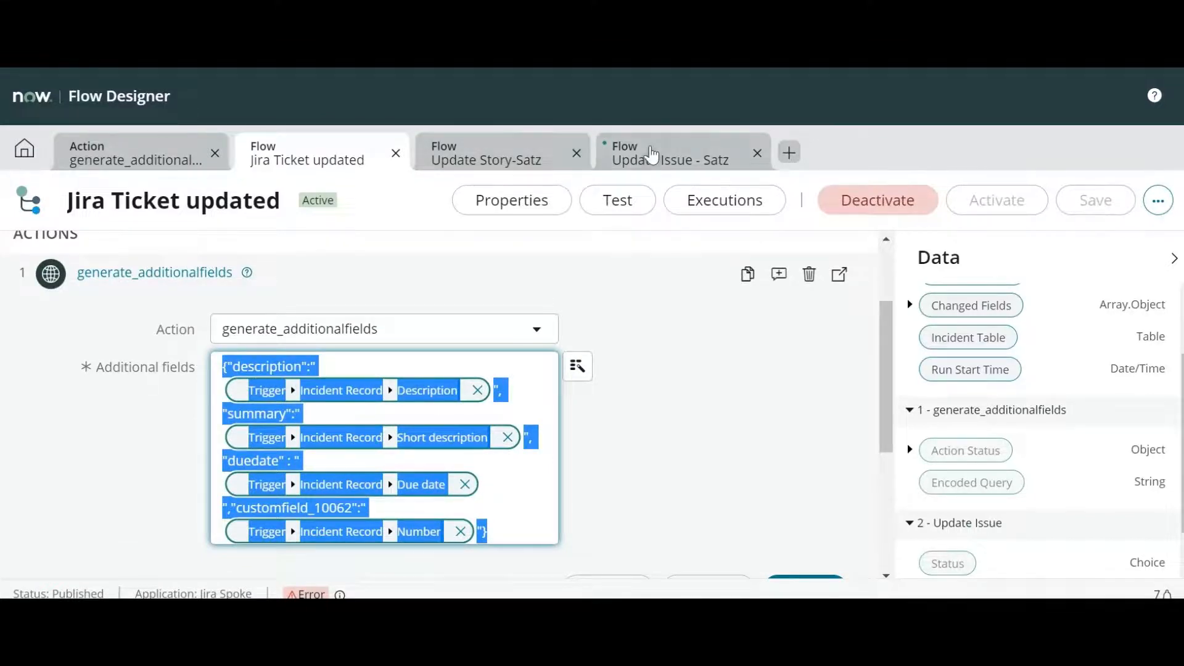
left_click(673, 154)
left_click(480, 444)
key("ctrl+v")
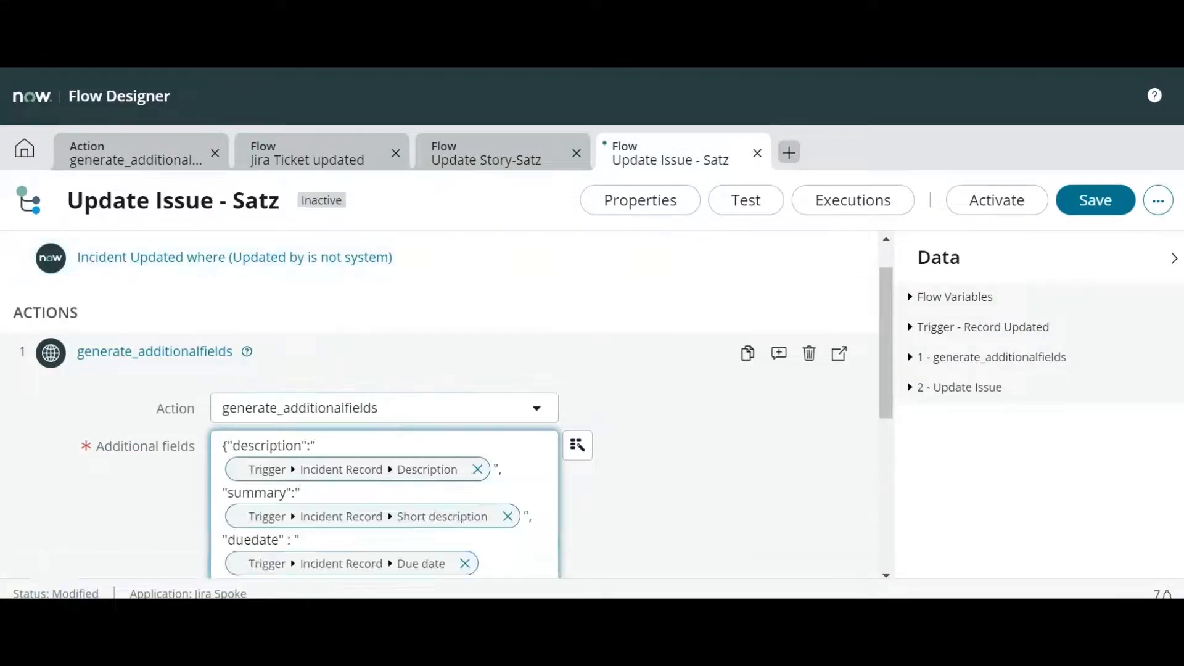
scroll(732, 444, "down", 3)
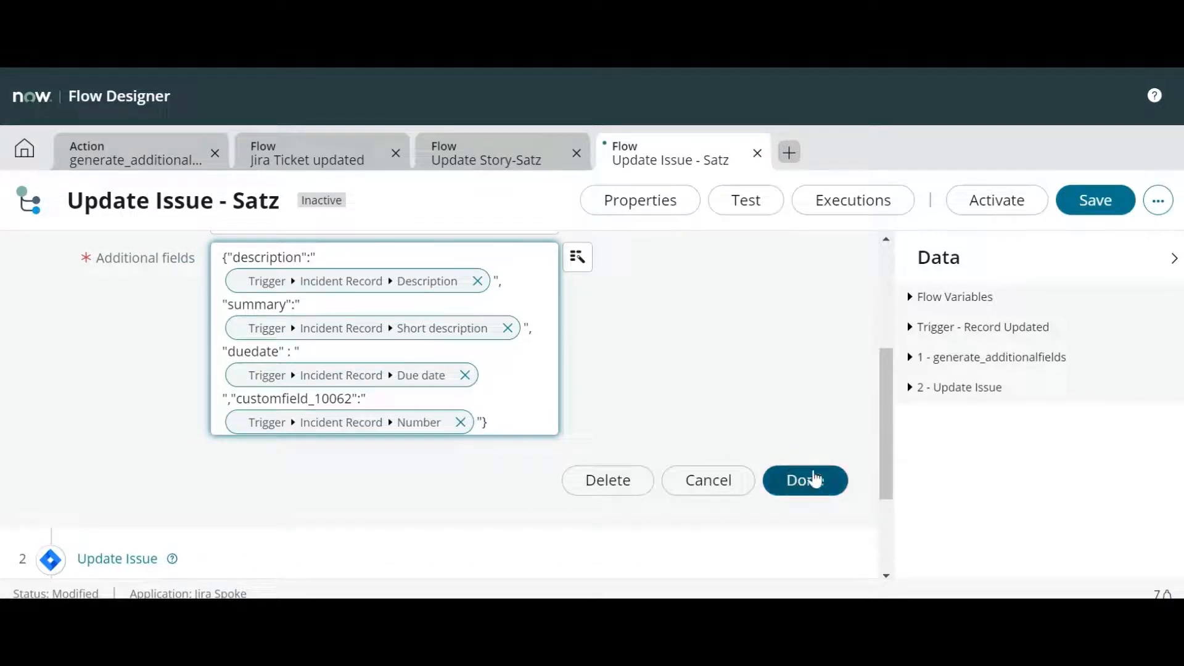
scroll(729, 419, "down", 1)
scroll(730, 420, "down", 2)
Step: Open the Update Issue action of Update Issue - Satz and map generate_additionalfields' Encoded Query output to its Additional Fields
left_click(324, 403)
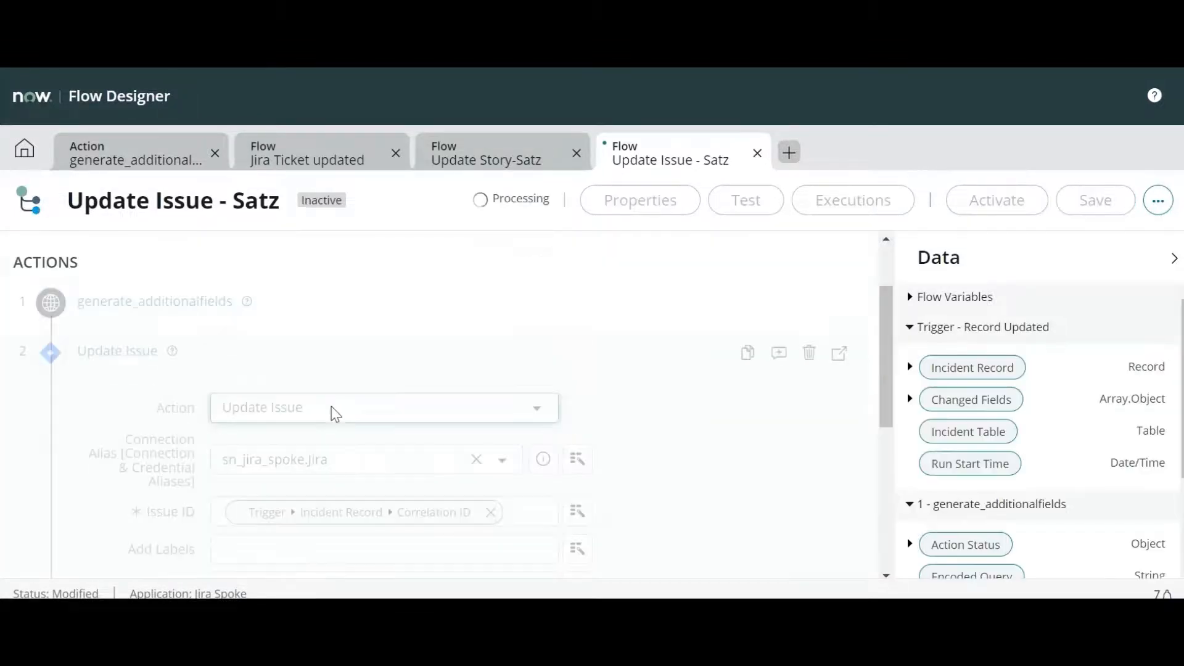
scroll(709, 415, "down", 3)
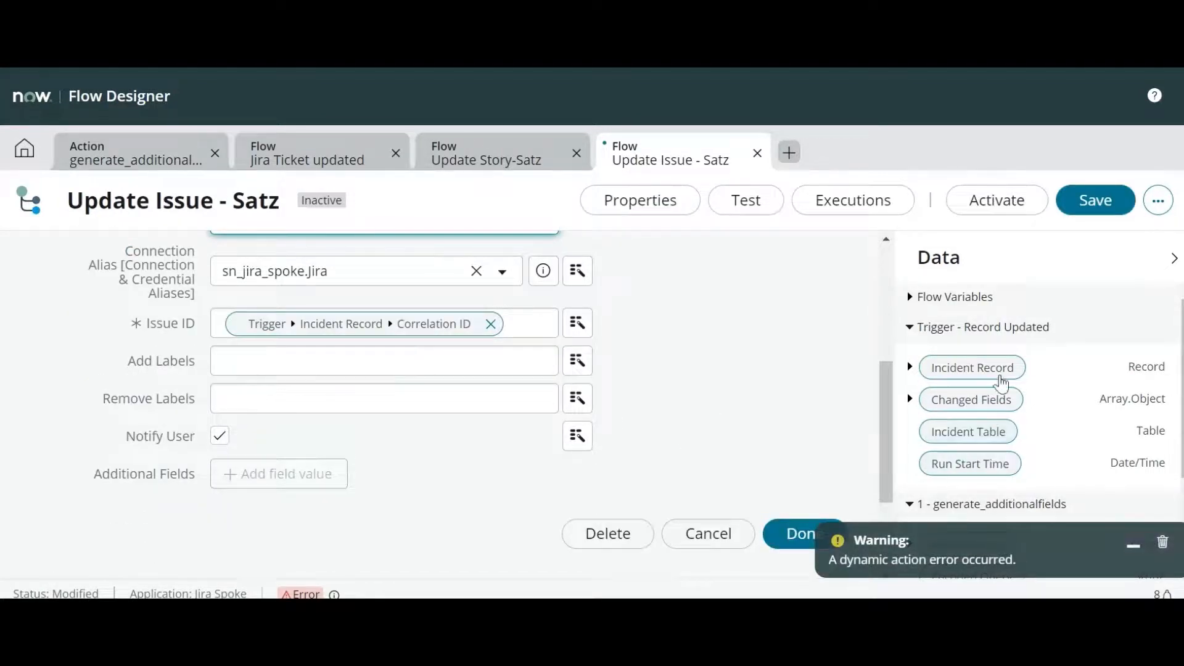
scroll(983, 467, "down", 2)
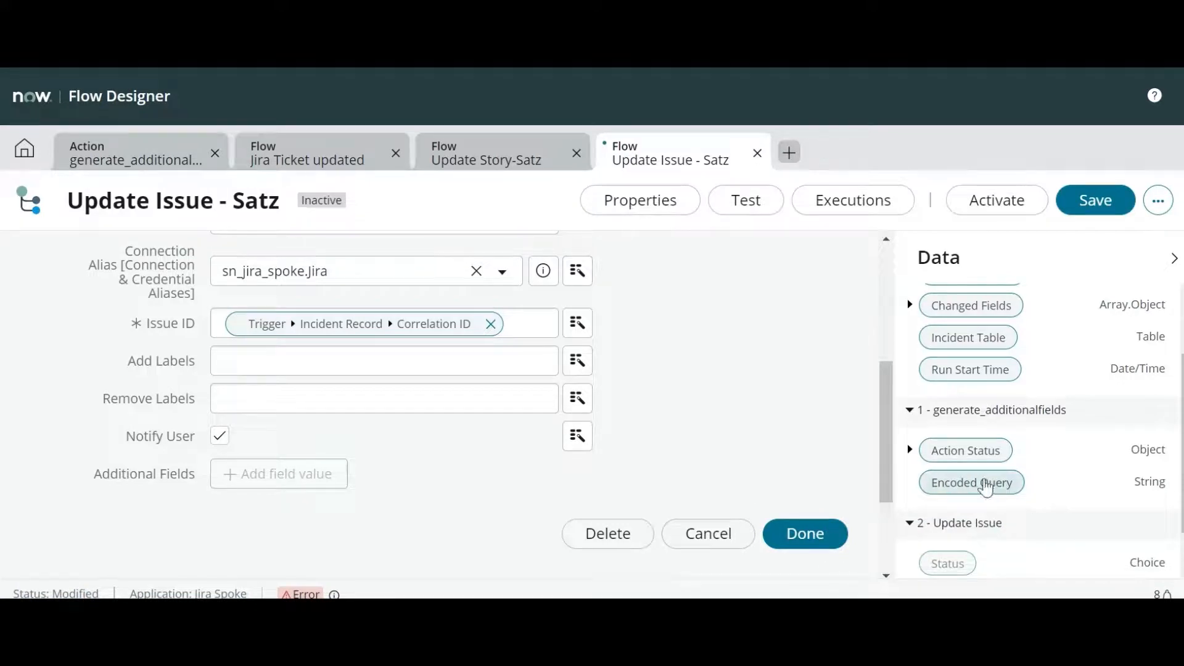
left_click_drag(981, 484, 278, 483)
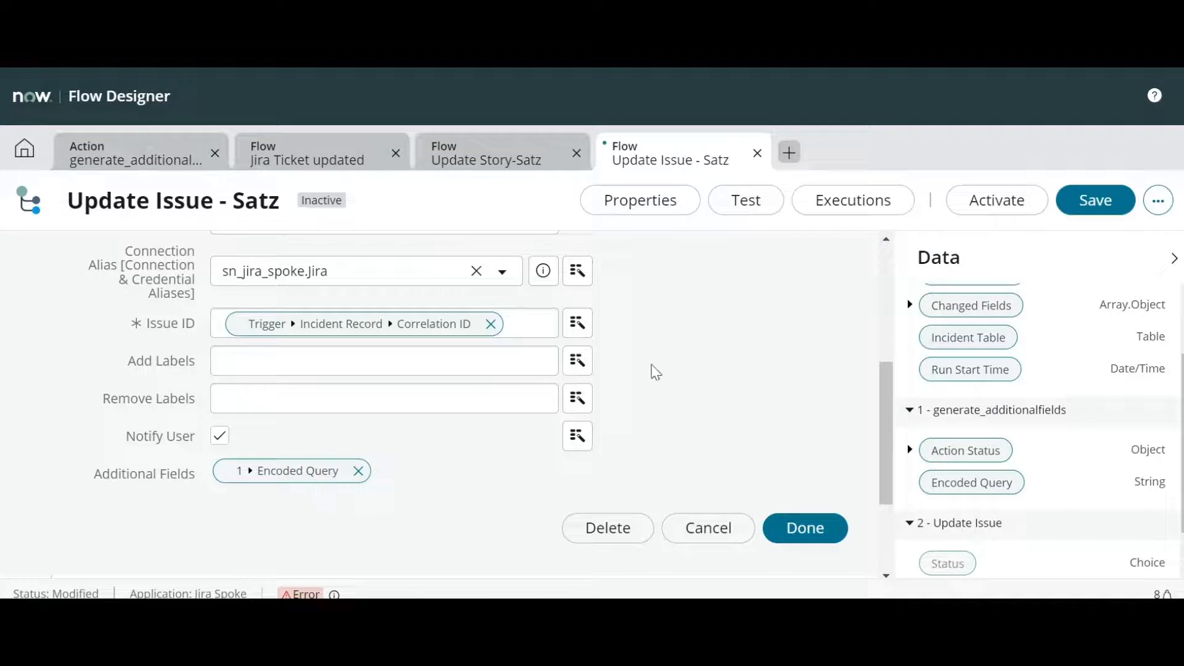
scroll(788, 410, "up", 5)
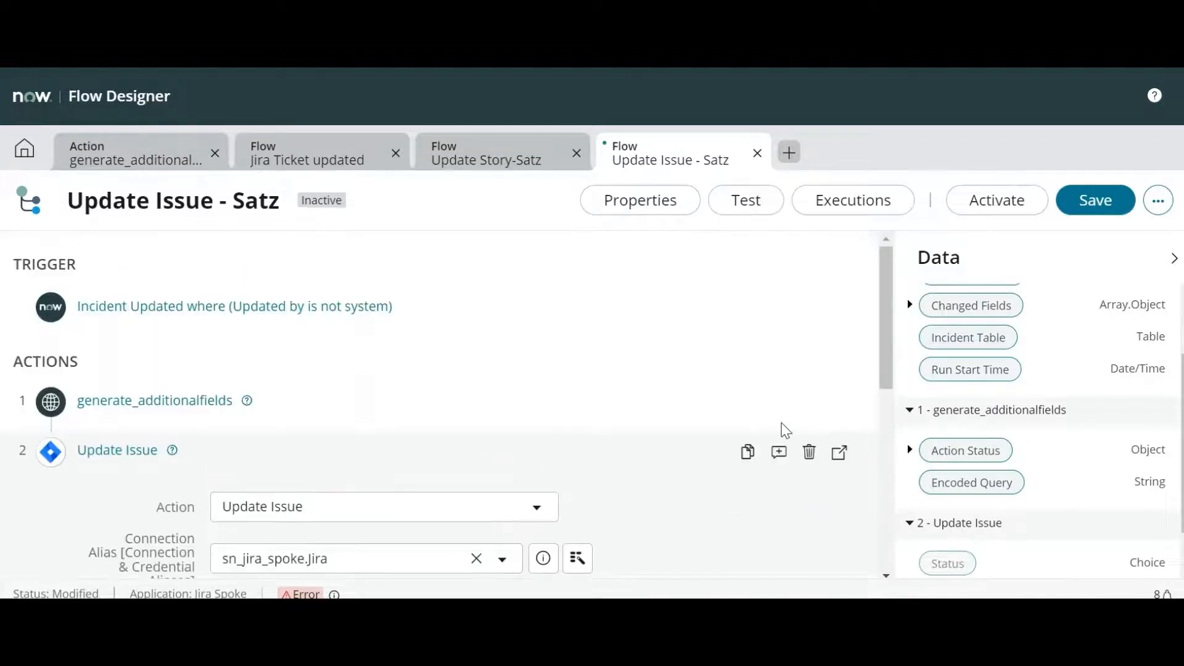
Step: Reopen generate_additionalfields and remove the data pills for description, summary, duedate and customfield_10062 from the Additional fields JSON, leaving the values empty
left_click(404, 393)
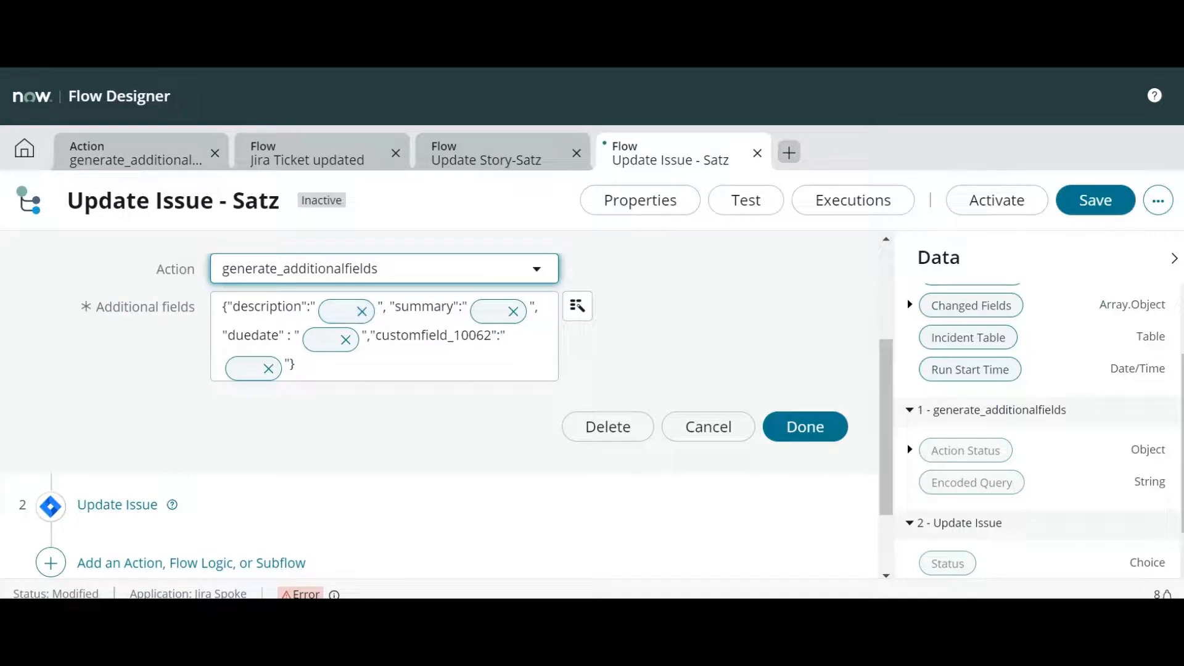
left_click_drag(300, 366, 179, 284)
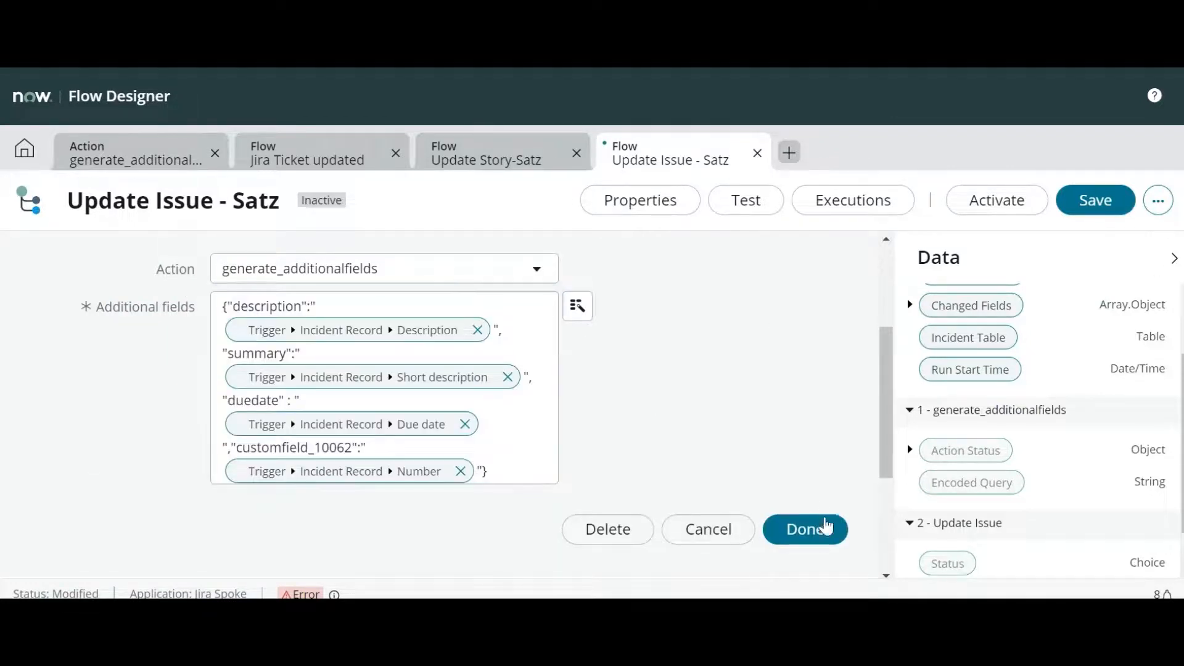
left_click(825, 529)
left_click(437, 409)
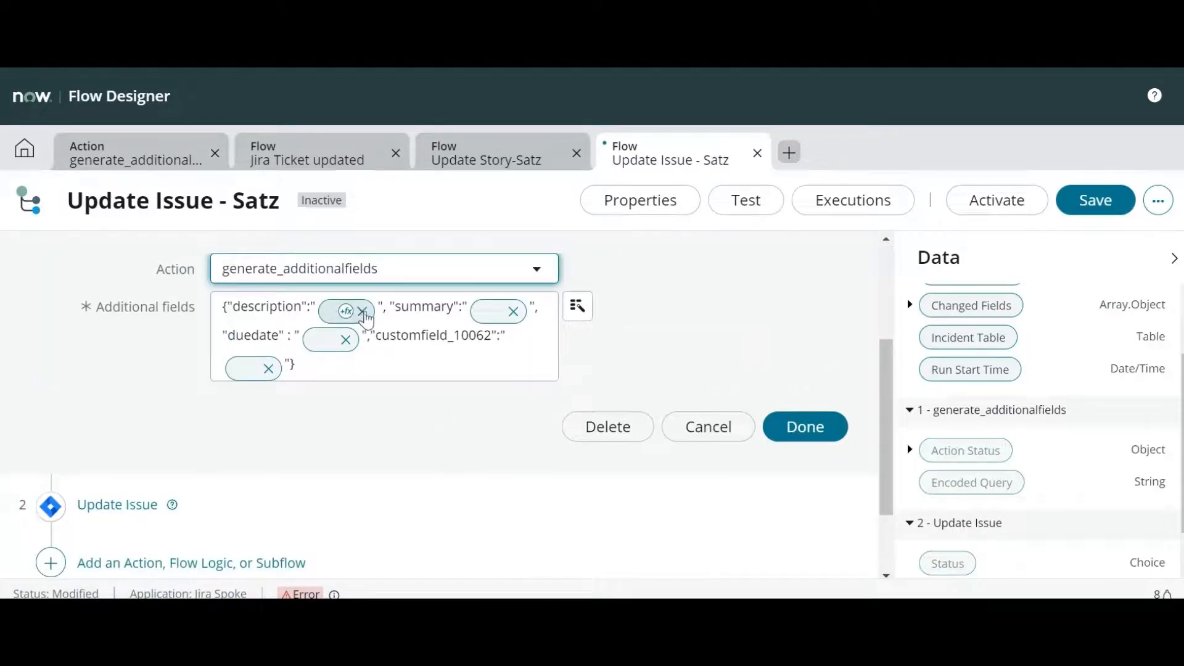
left_click(362, 311)
left_click(452, 312)
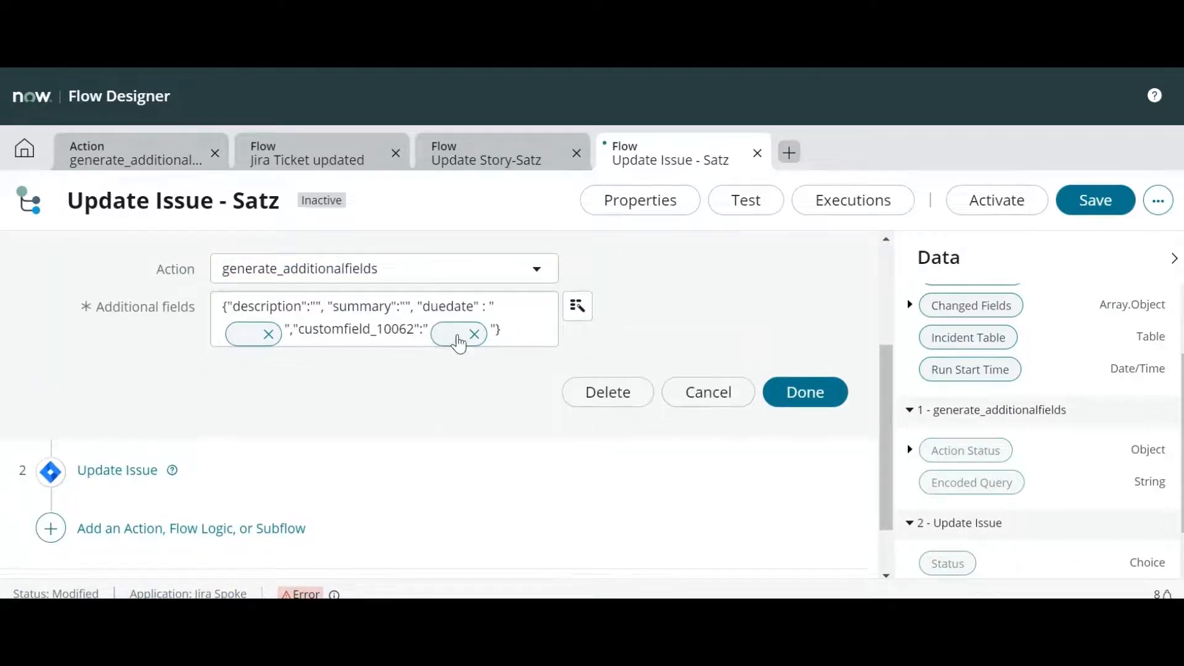
left_click(474, 334)
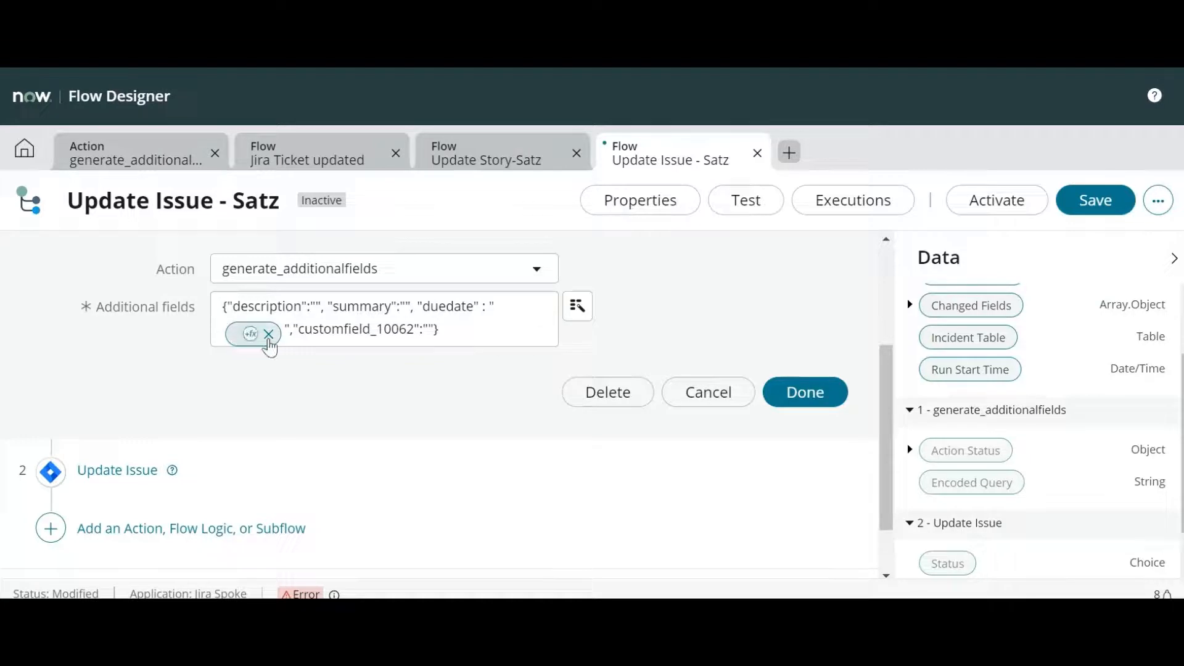
left_click(269, 334)
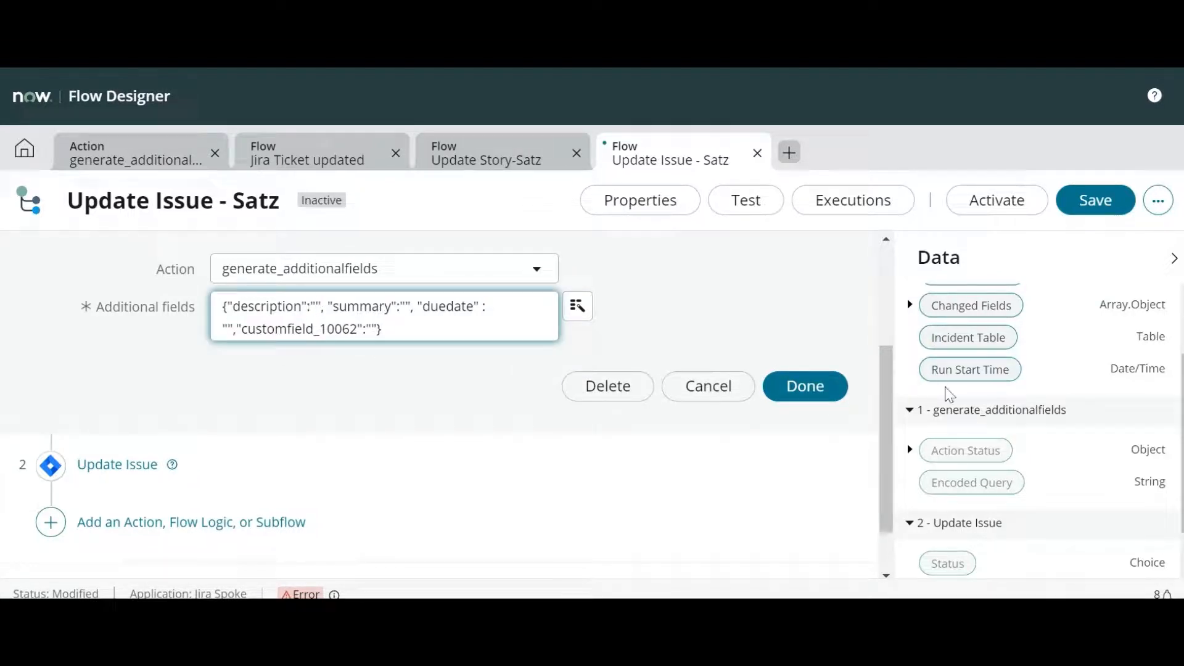
Step: Insert the trigger incident record's Description as the description value in the Additional fields JSON and browse the record's other fields
scroll(931, 395, "up", 3)
left_click(909, 367)
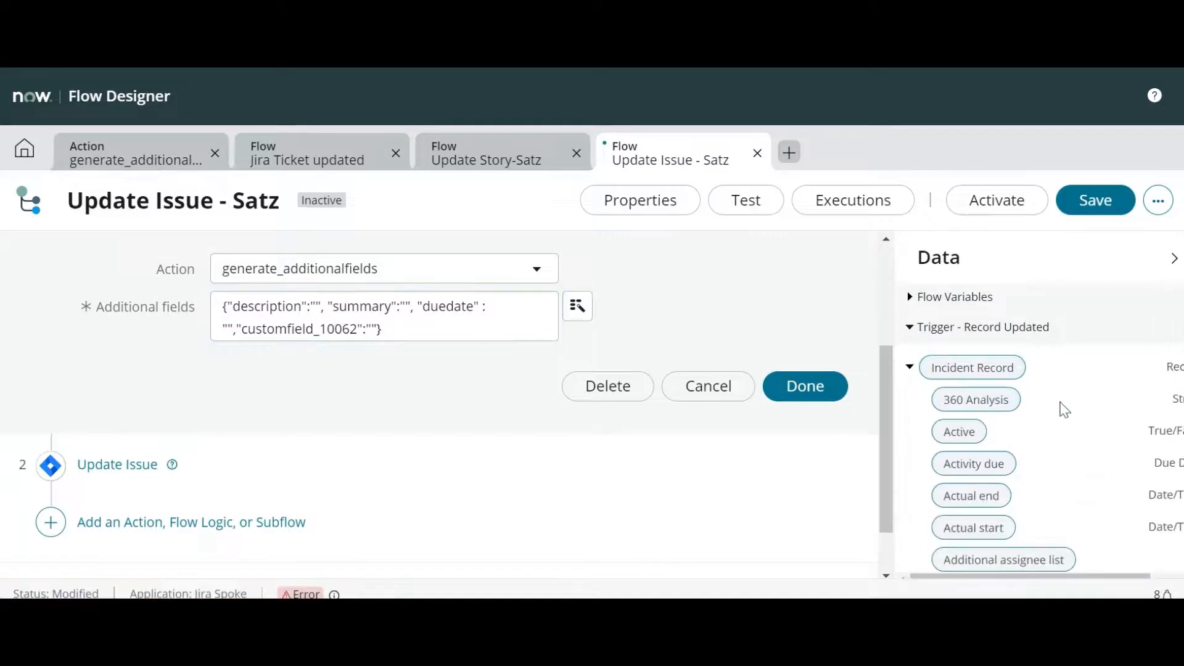
scroll(1061, 419, "down", 6)
scroll(1079, 450, "down", 10)
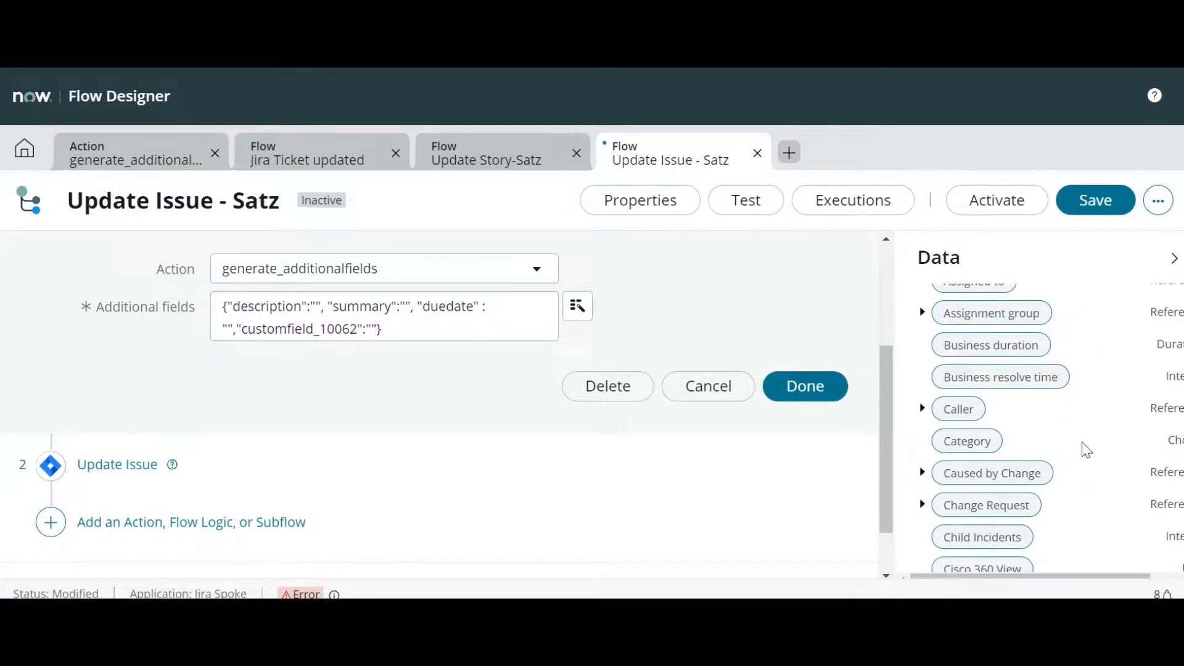
scroll(1061, 499, "down", 8)
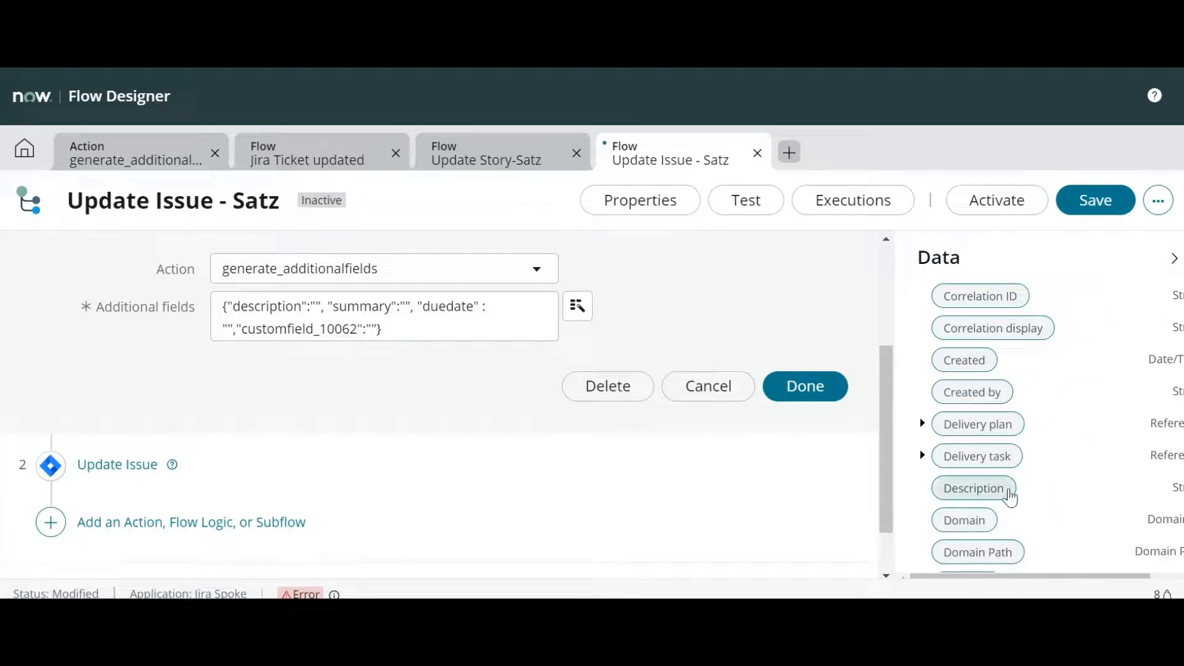
left_click_drag(1008, 494, 320, 314)
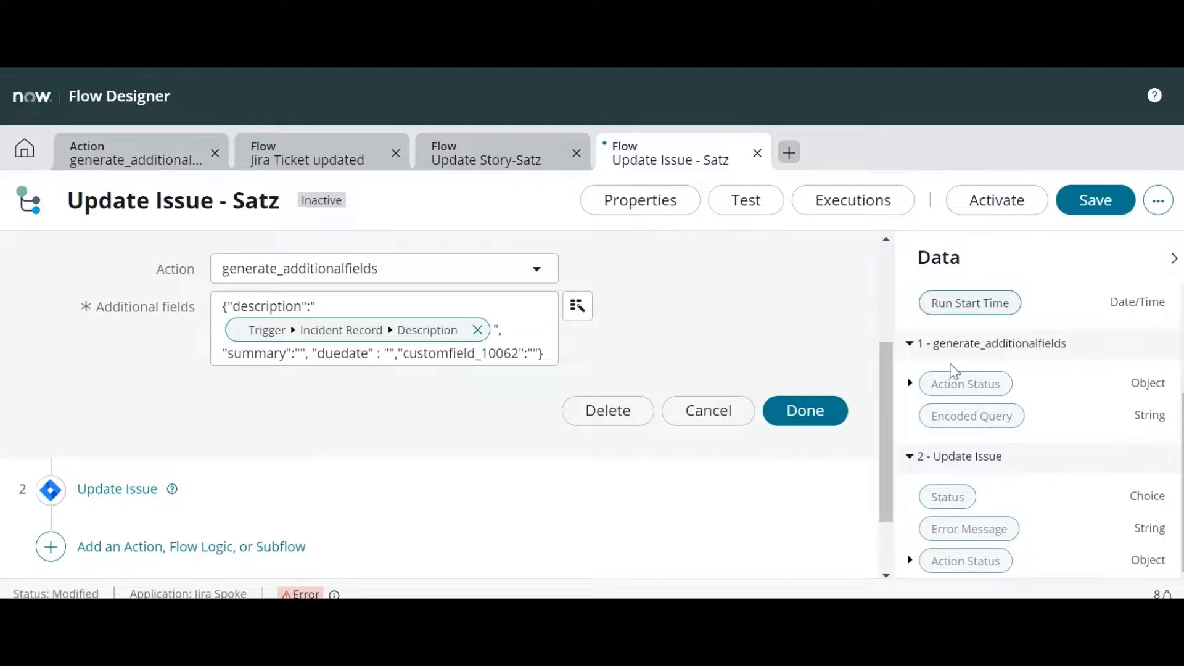
scroll(925, 367, "up", 4)
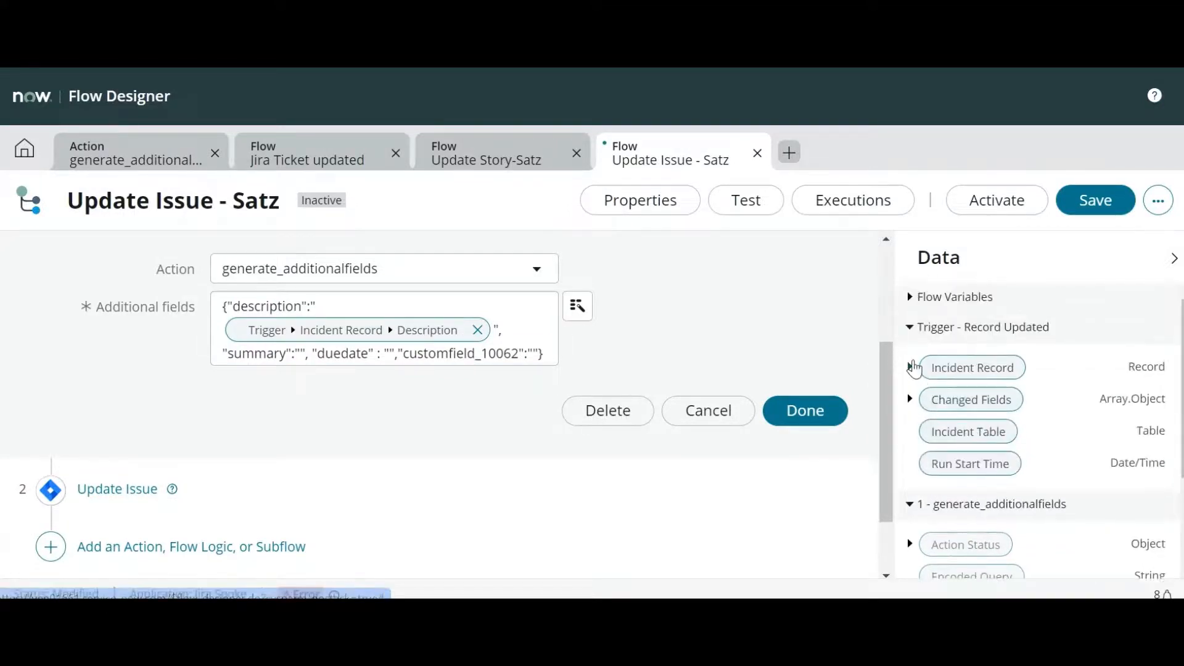
left_click(911, 366)
scroll(1068, 441, "down", 10)
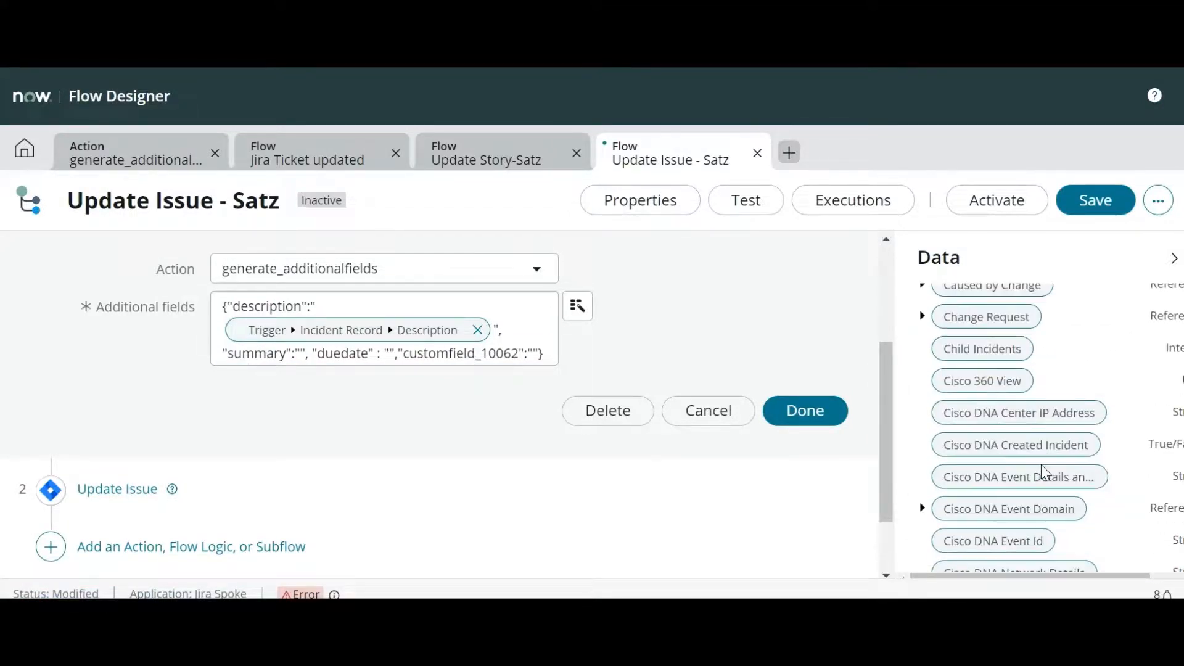
scroll(1041, 465, "down", 5)
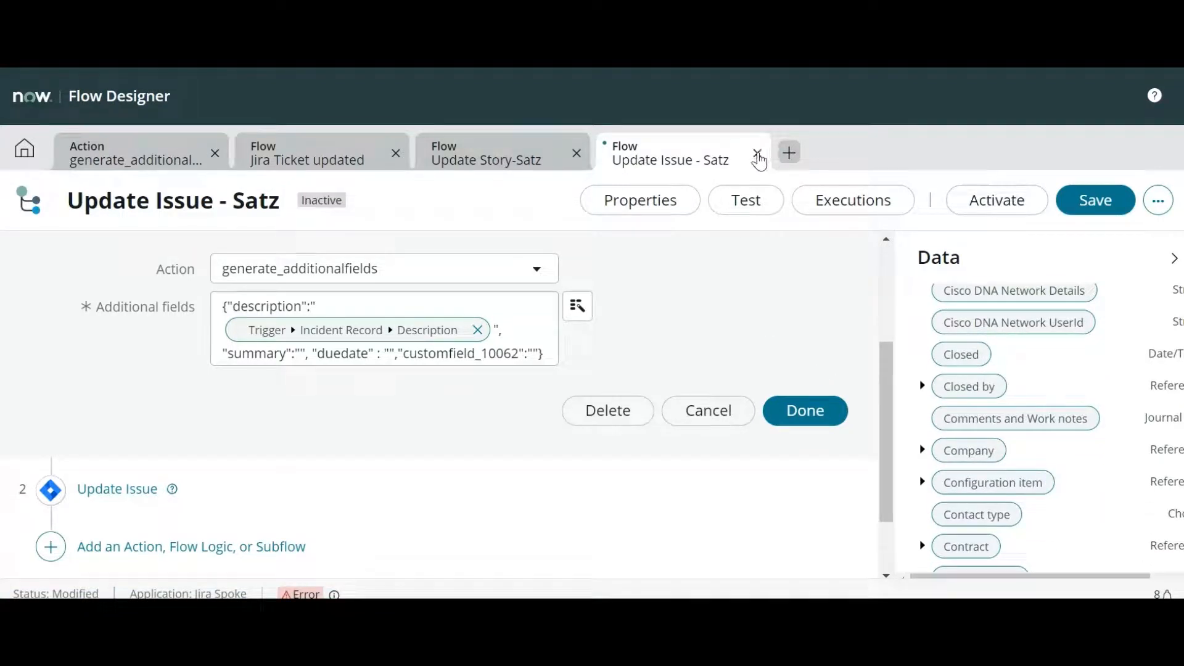
Step: Close the Update Issue - Satz flow and finish viewing generate_additionalfields in the Jira Ticket updated flow
left_click(758, 156)
left_click(762, 345)
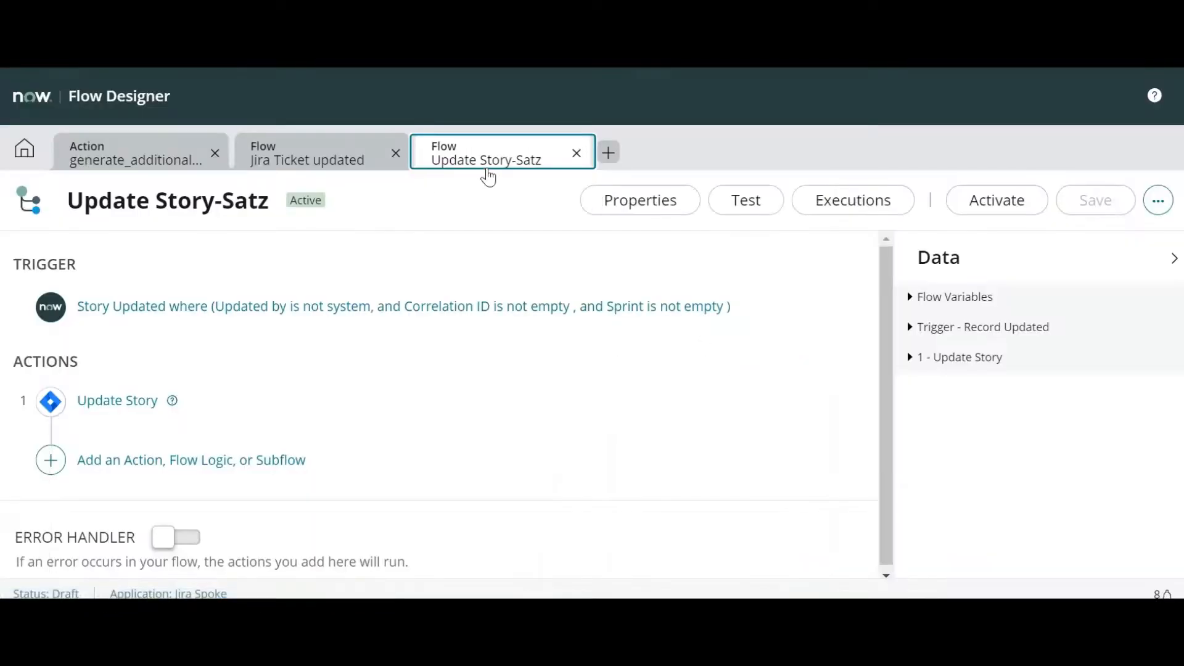
left_click(356, 162)
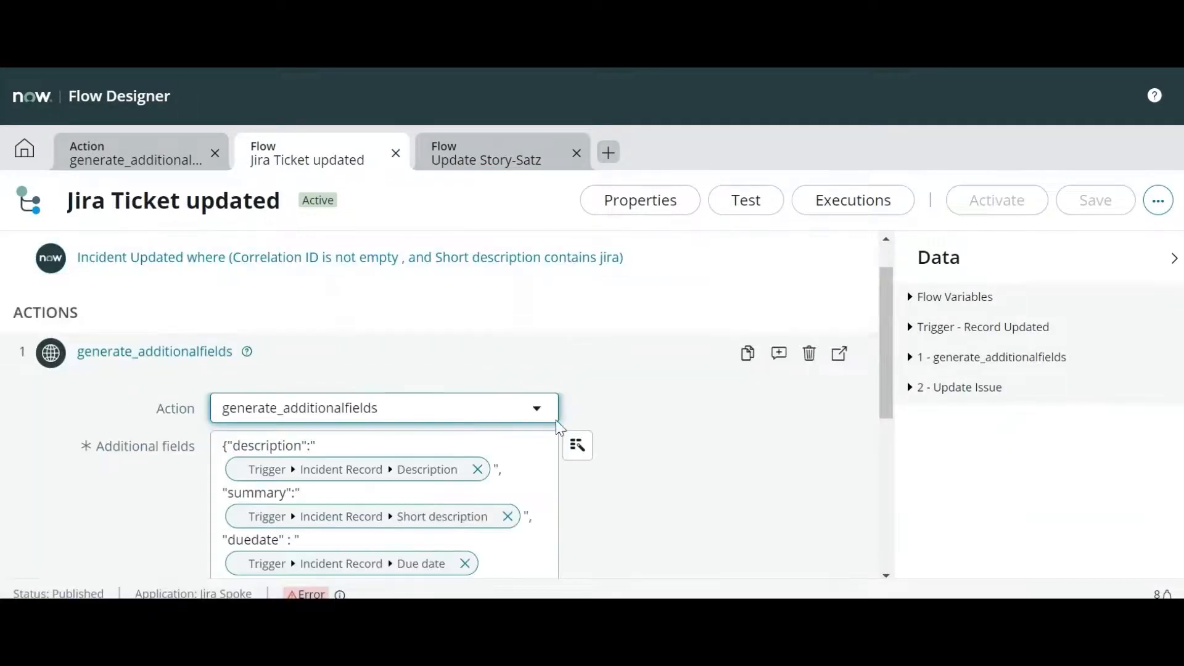
scroll(580, 423, "down", 3)
left_click(795, 385)
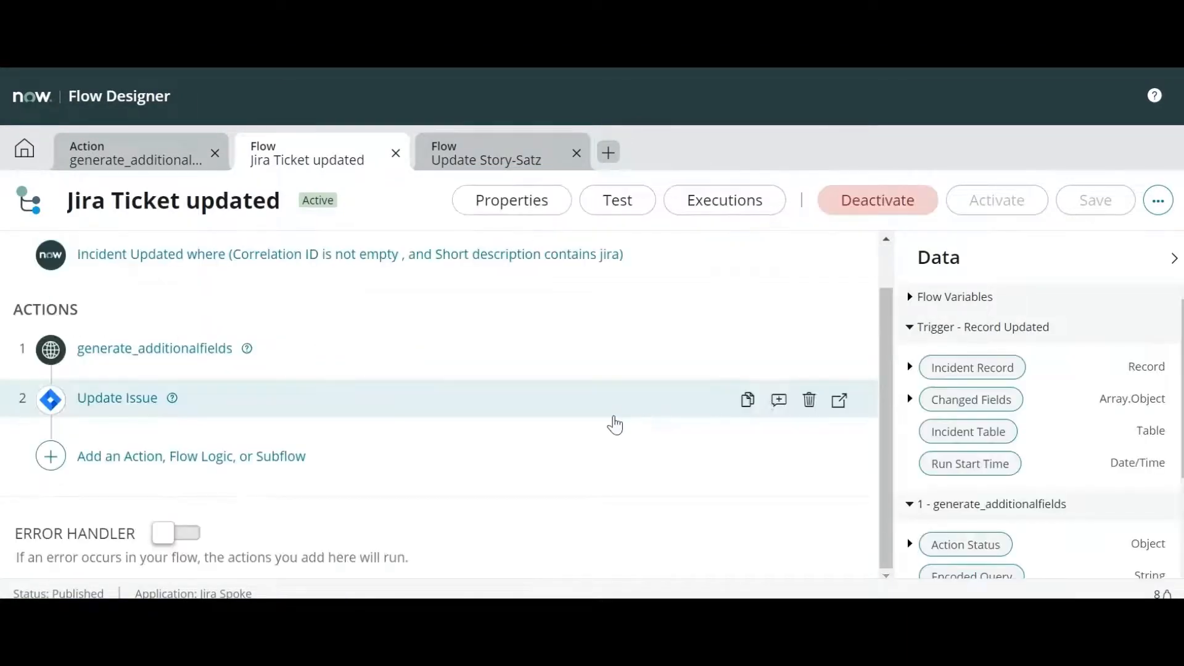
left_click(325, 404)
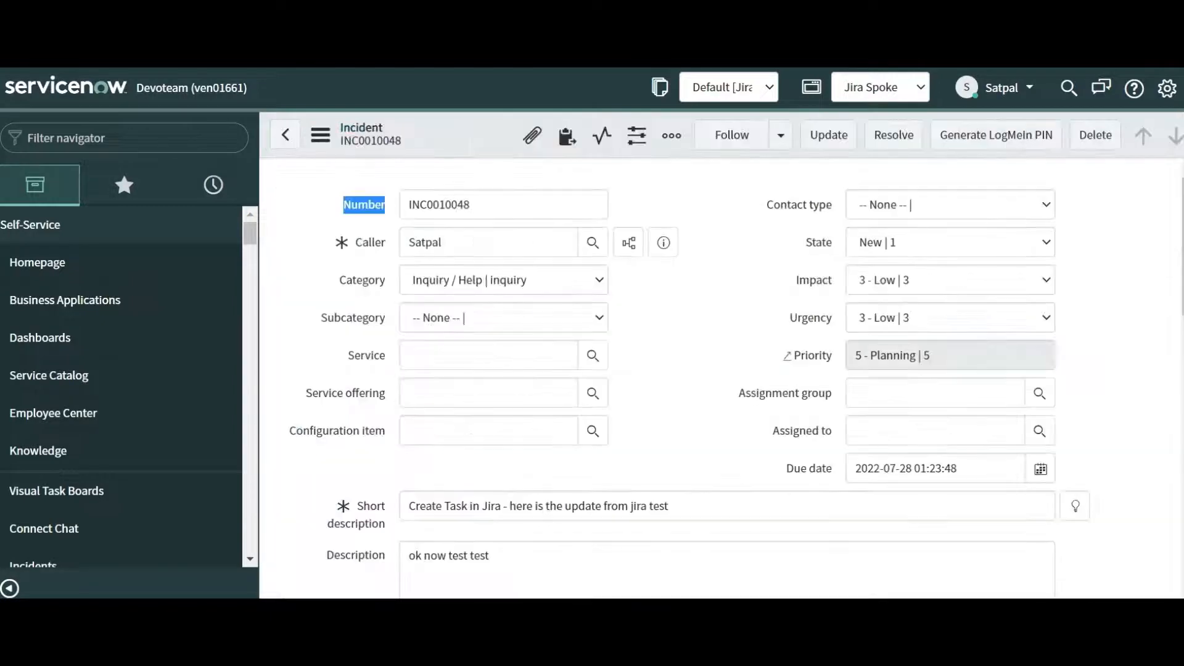
Step: In the ServiceNow incident INC0010048, extend the Description to "ok now test test test"
scroll(647, 391, "down", 5)
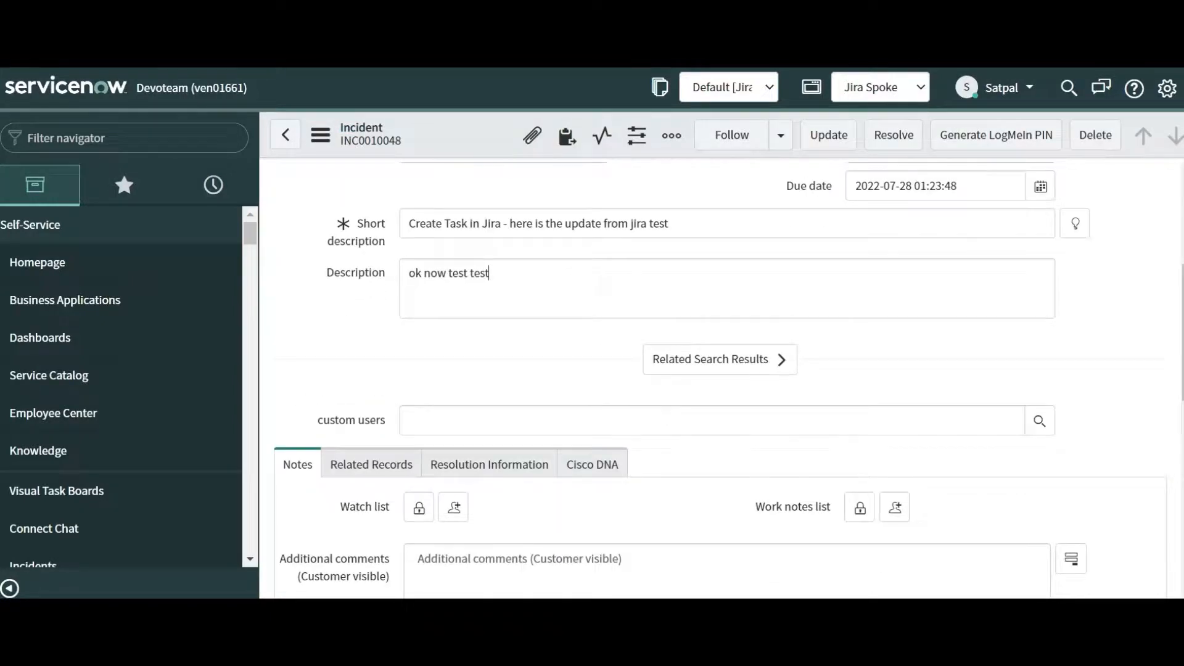
type("test")
left_click(1137, 315)
scroll(635, 316, "up", 5)
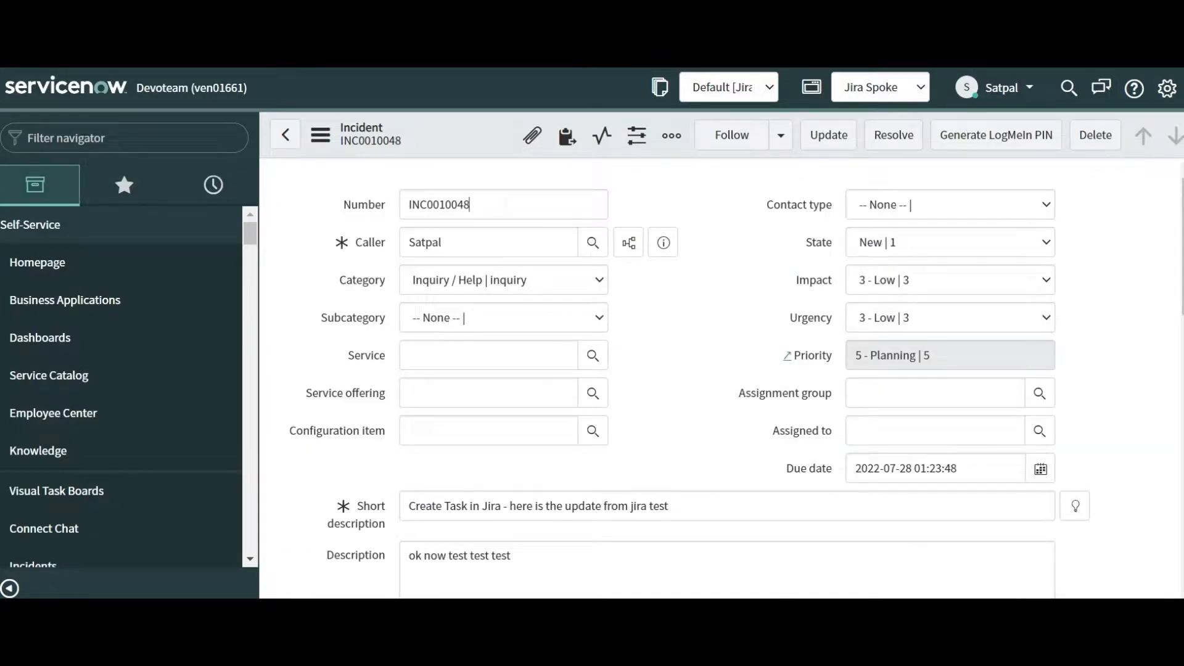
Step: Append "-Satz" to the incident's Number so it reads INC0010048-Satz
double_click(444, 205)
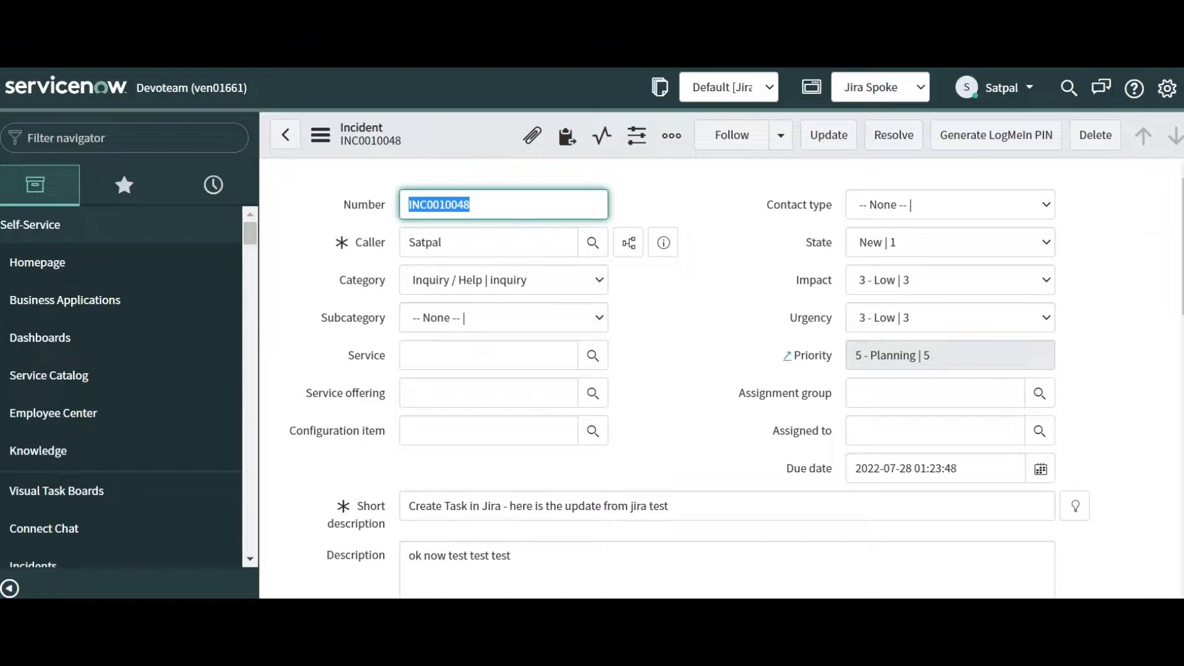
left_click(474, 205)
key("ctrl+a")
key("Page_Down")
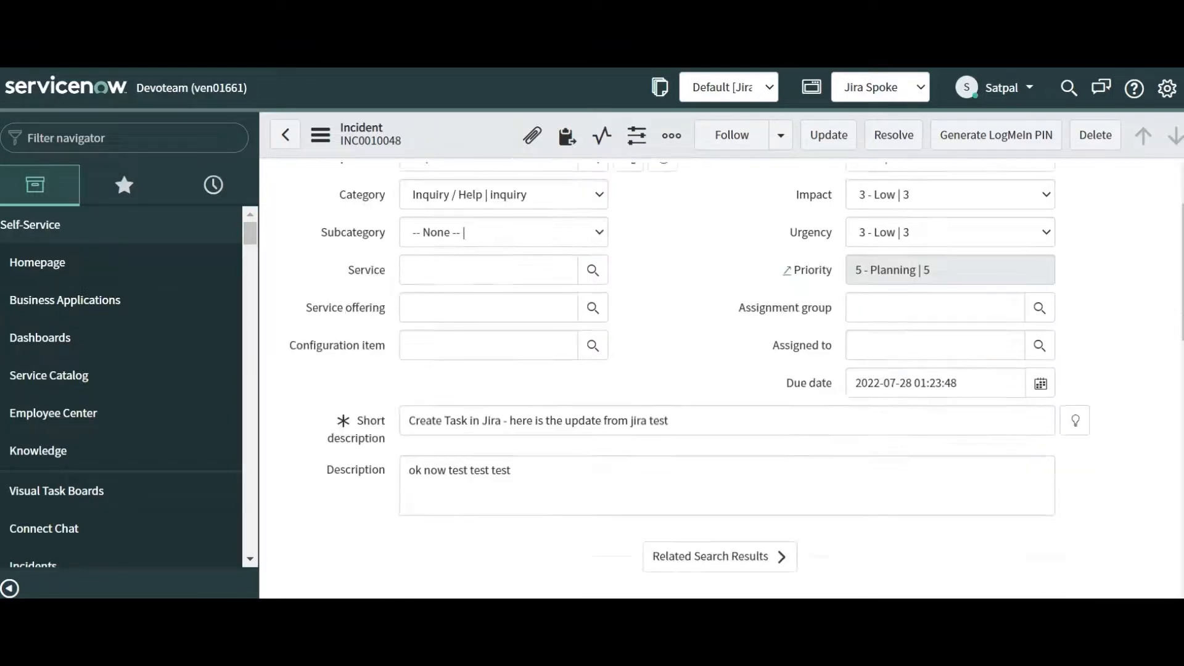
key("Page_Up")
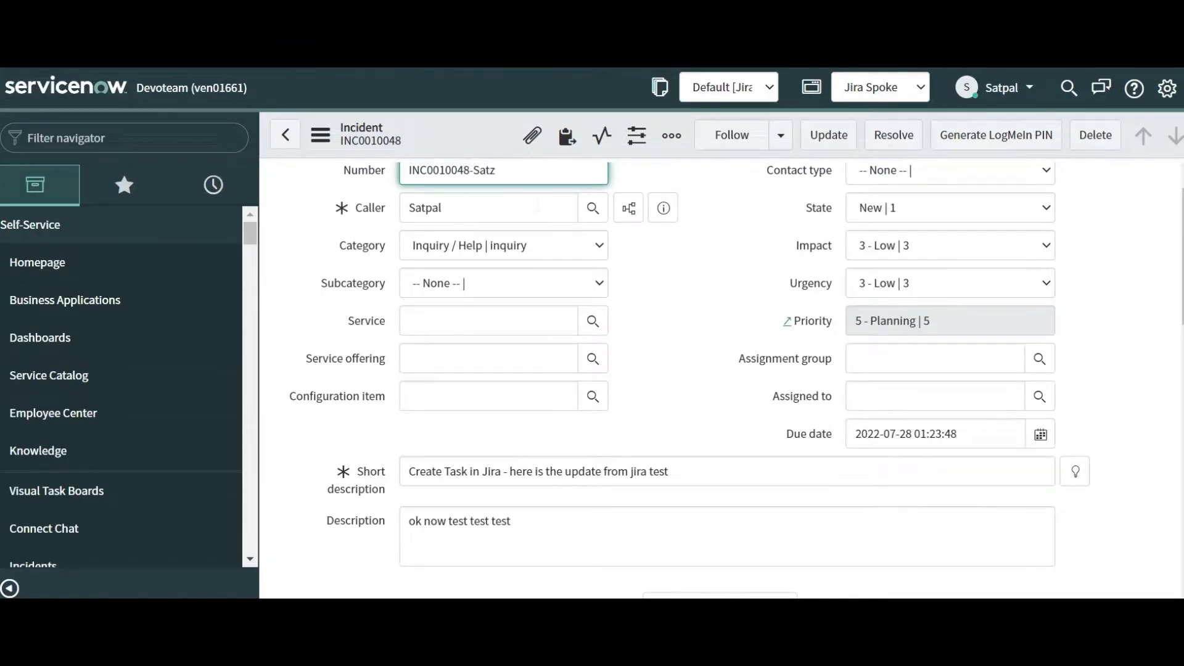
left_click(660, 311)
scroll(649, 318, "up", 1)
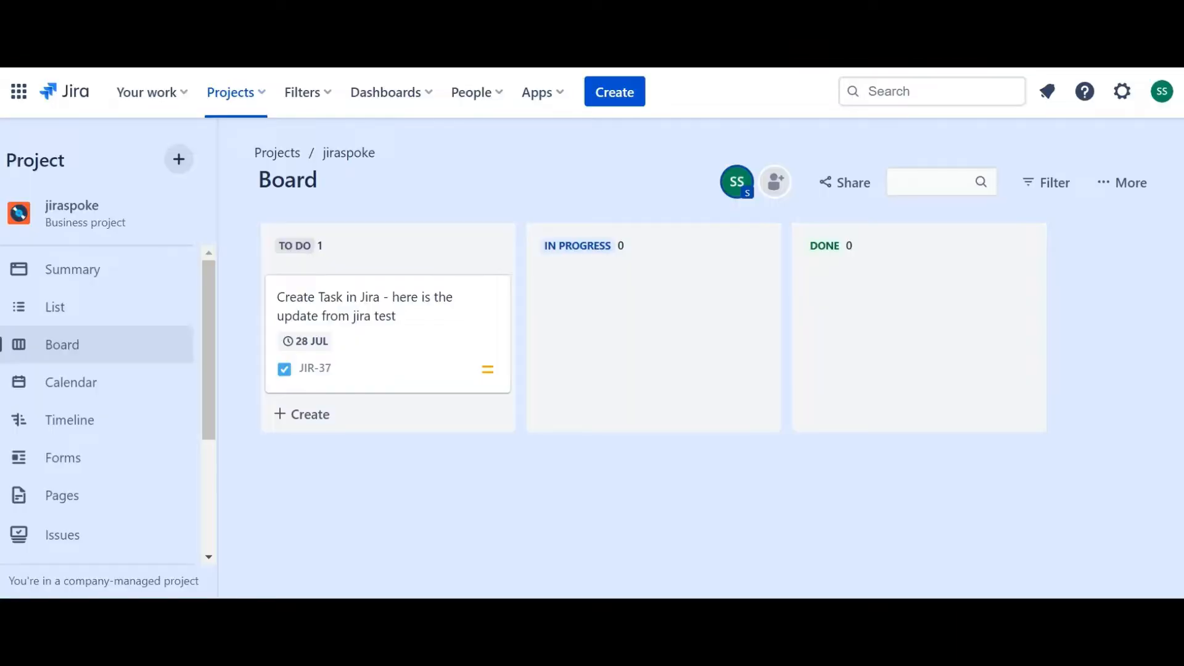
Step: On the jiraspoke board in Jira, open issue JIR-37 and check its Description and TestCustom fields
left_click(368, 302)
scroll(254, 338, "down", 1)
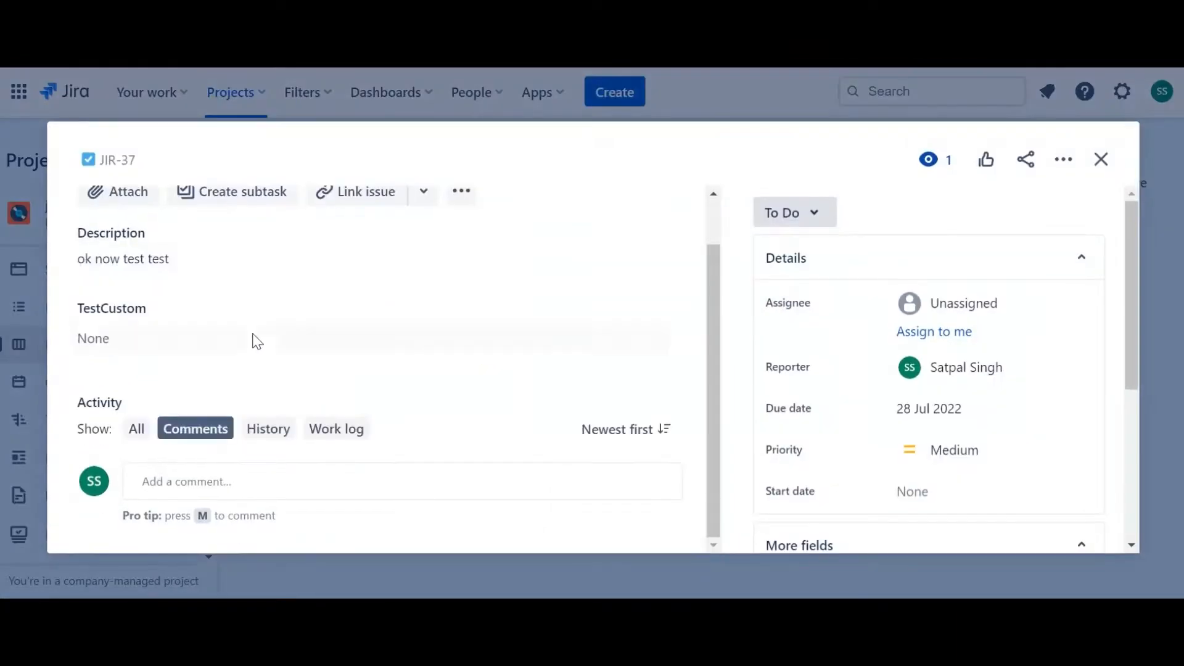
Step: Close issue JIR-37 in Jira, switch to ServiceNow and save the incident with its changed Number and Description
left_click(1100, 160)
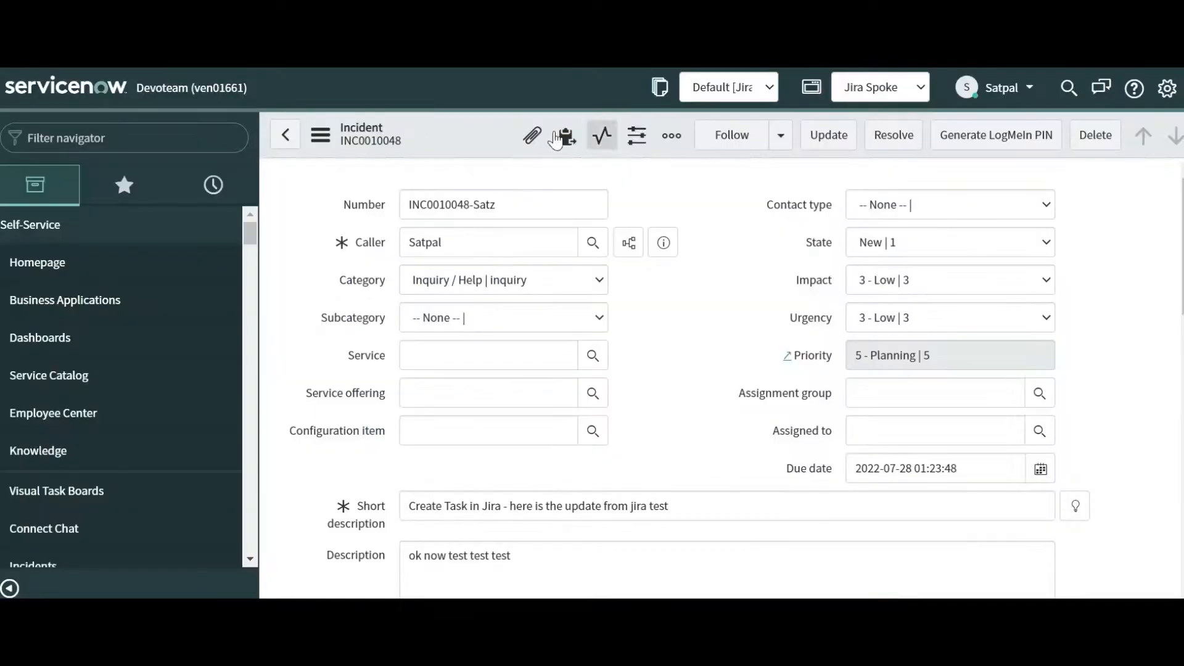
right_click(429, 147)
left_click(449, 151)
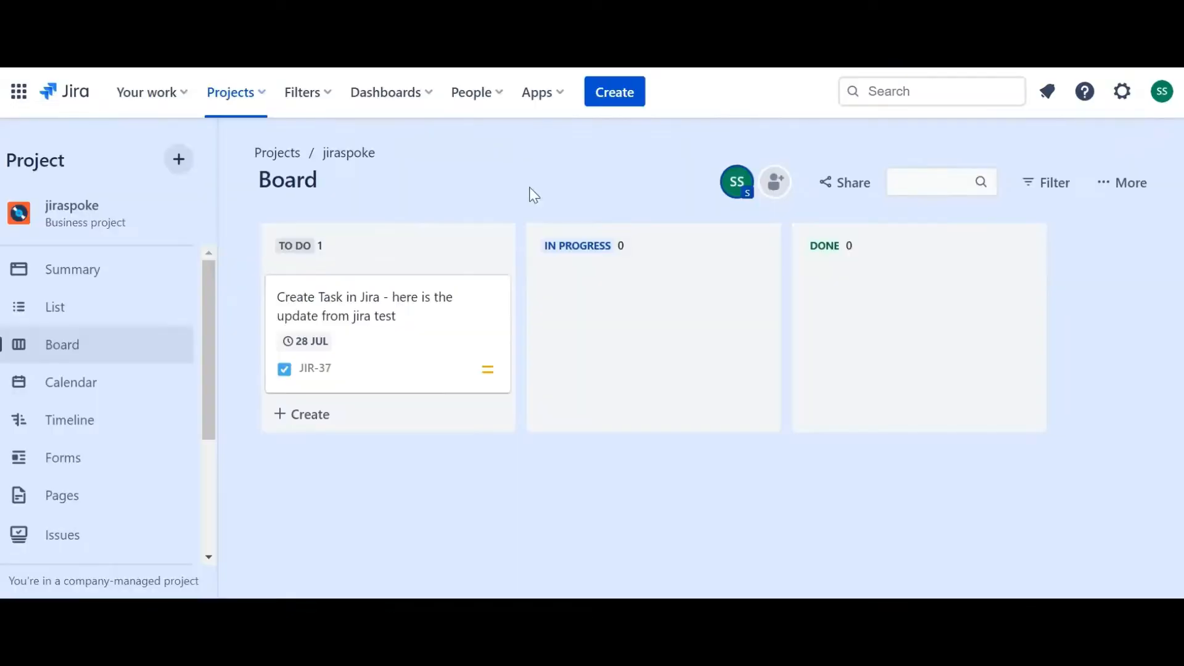
Step: In Jira, reopen JIR-37 from the jiraspoke board, reload it to check the synced Description and TestCustom fields, and close it
left_click(362, 315)
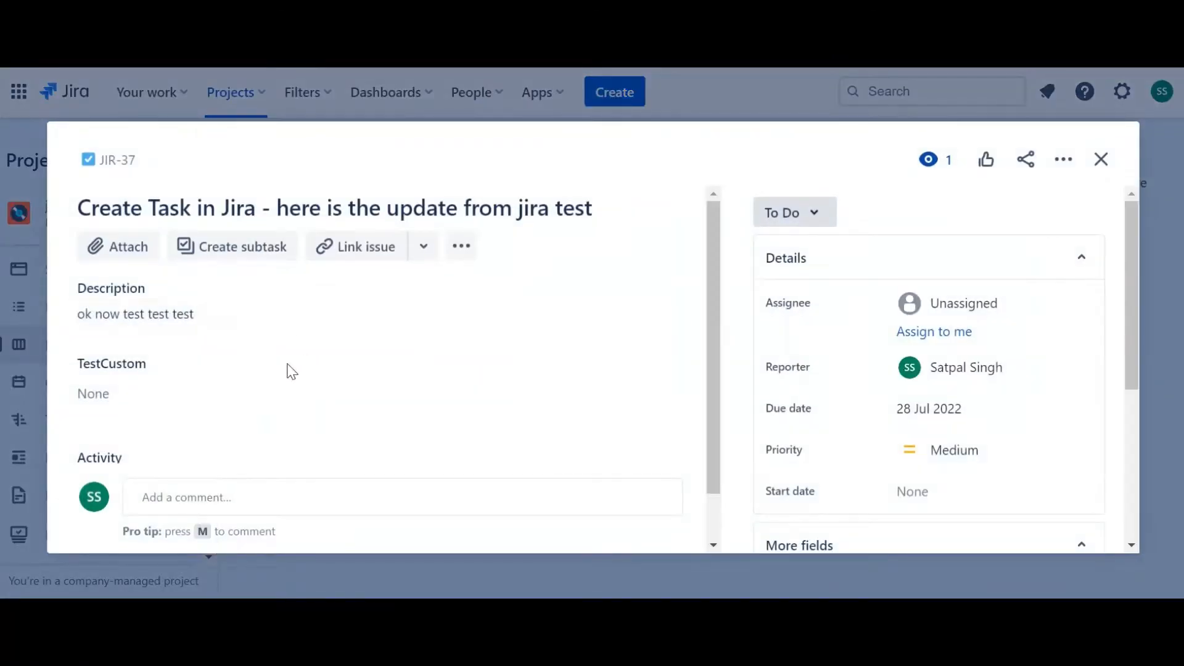
left_click(1101, 160)
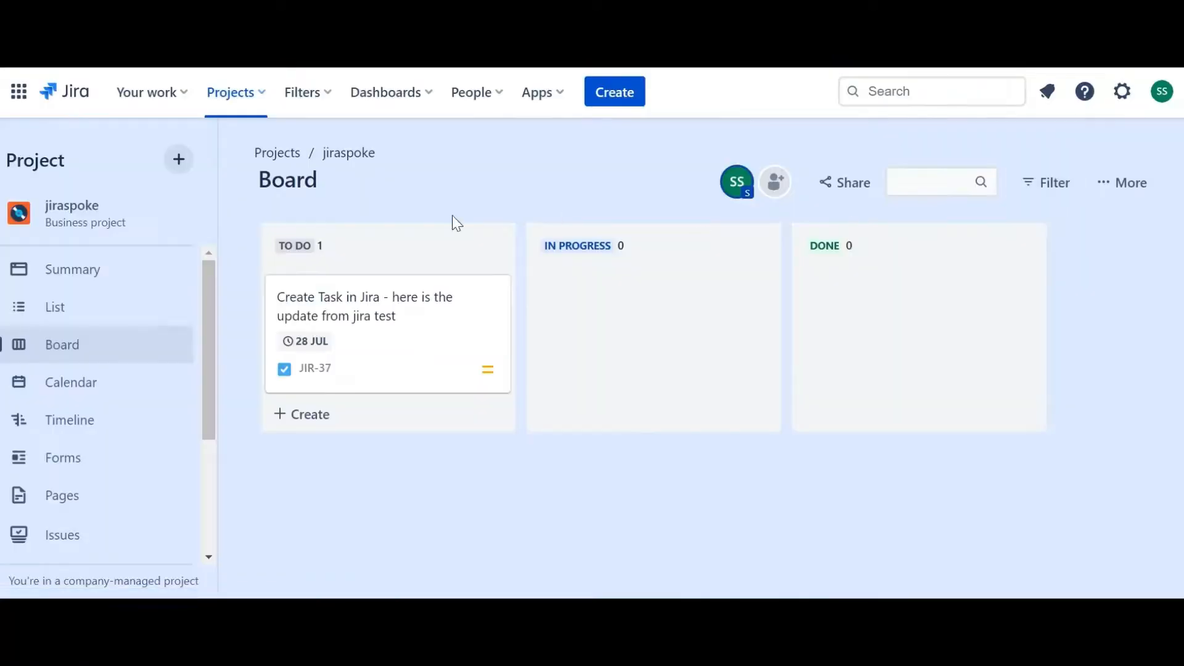
left_click(346, 307)
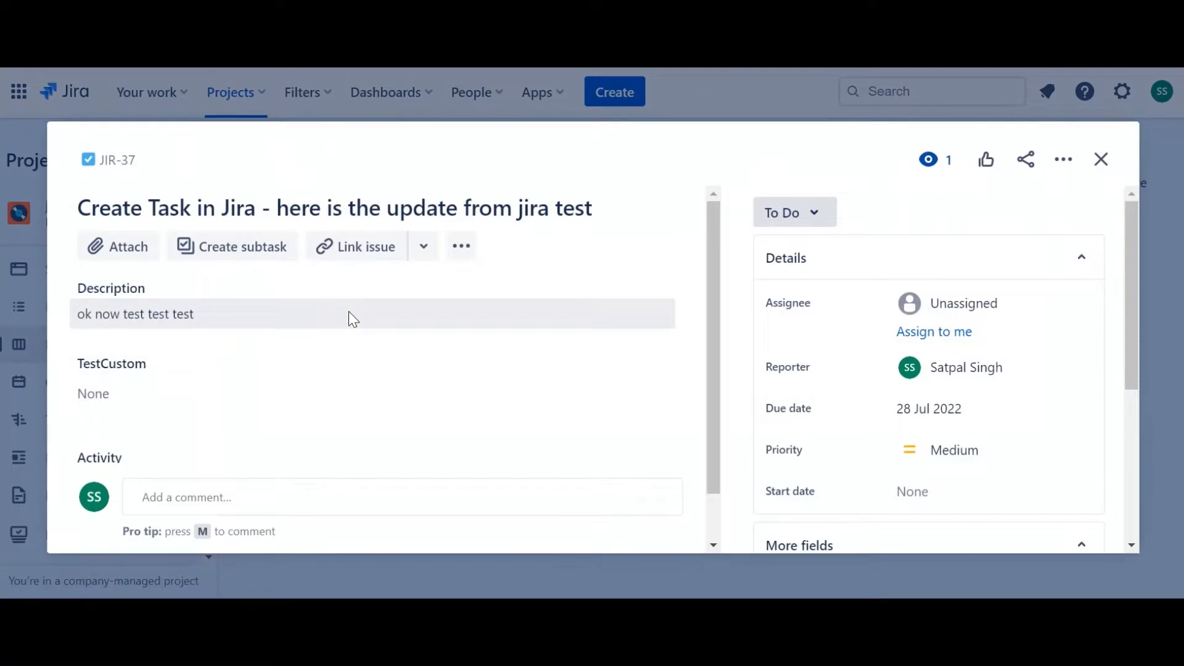
key("F5")
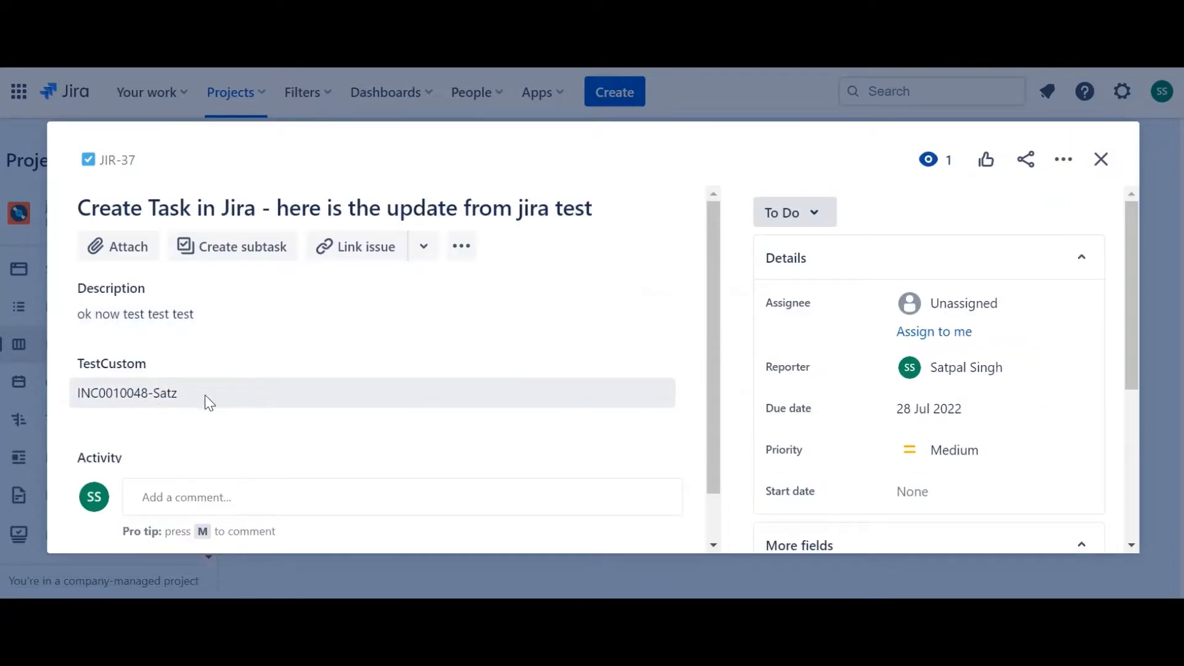
left_click(1101, 160)
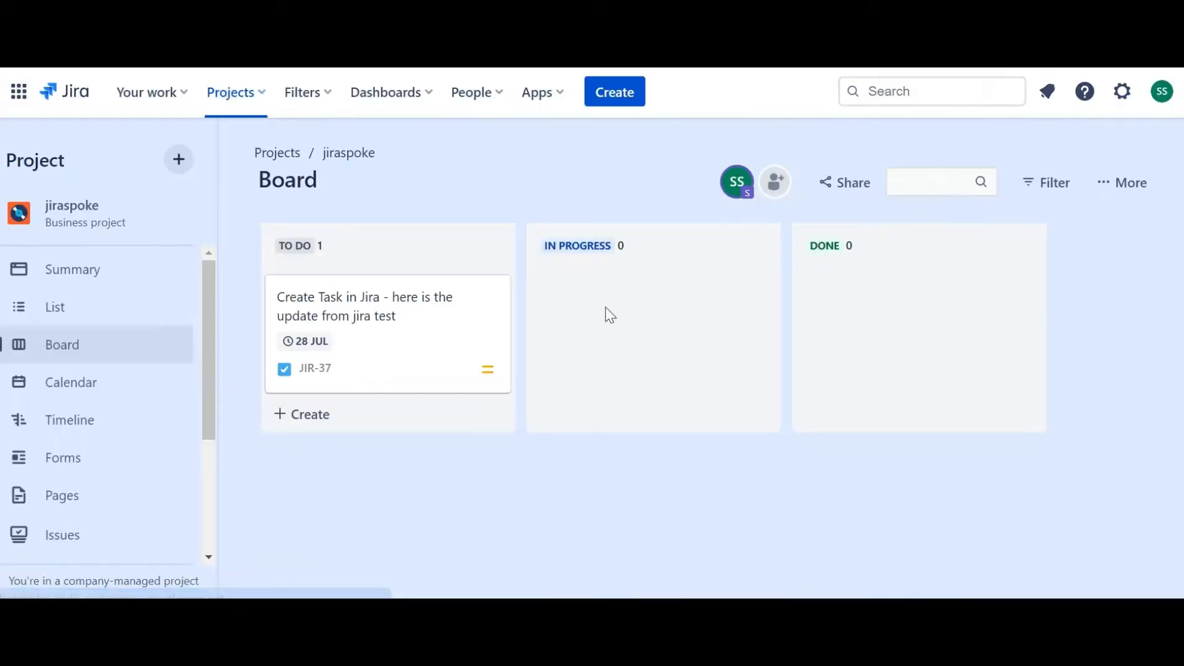